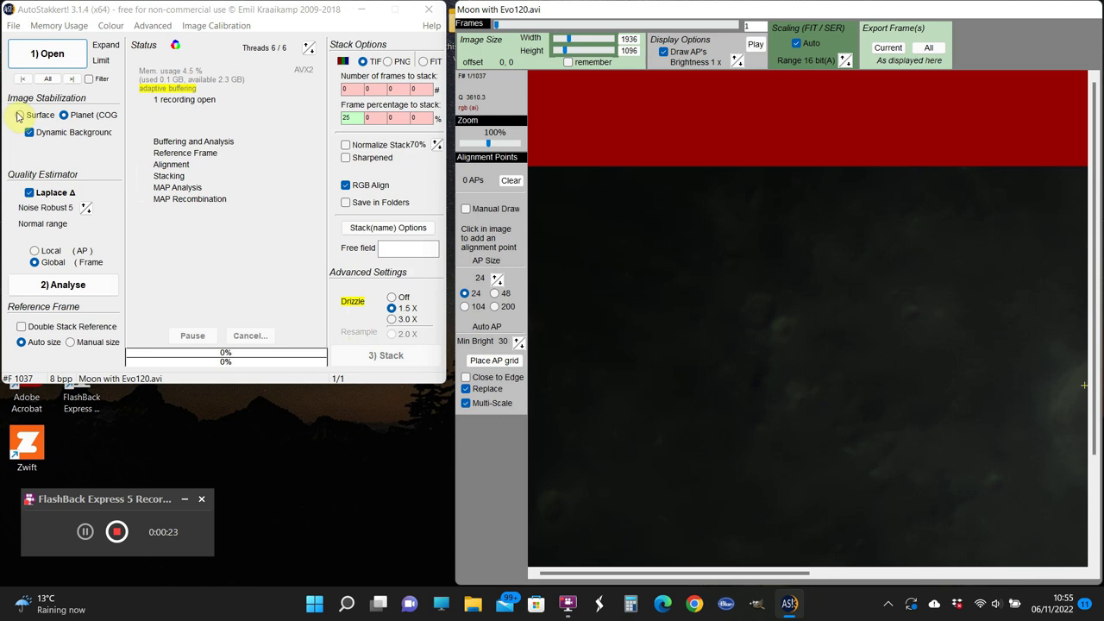
# Analyse the recording with Surface image stabilization, placing the stabilization anchor over the large bright crater
pyautogui.click(19, 116)
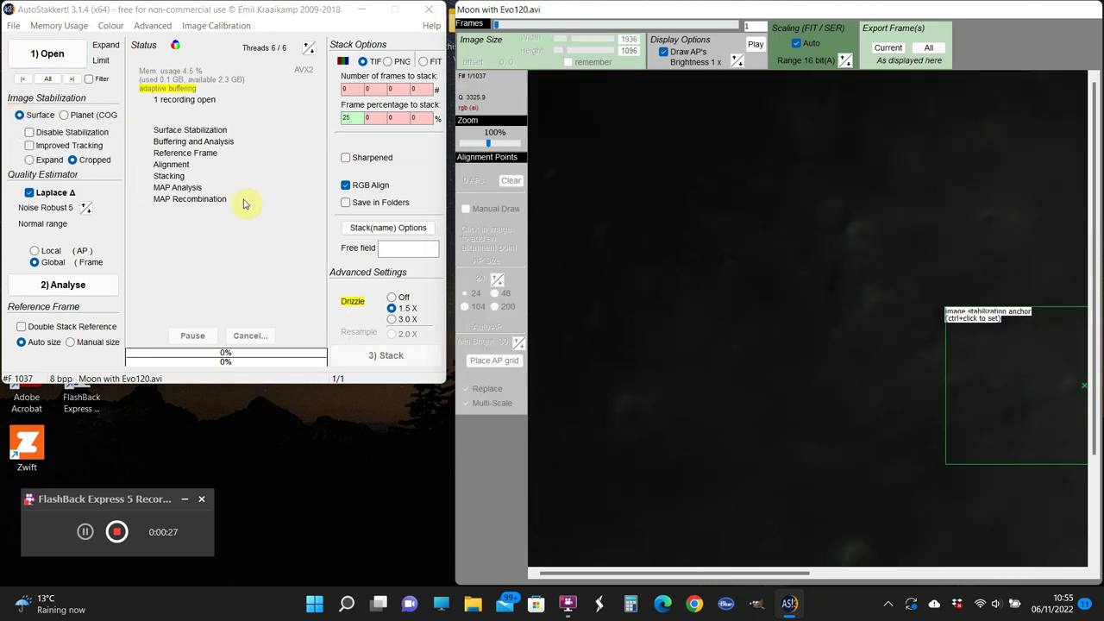
pyautogui.click(35, 286)
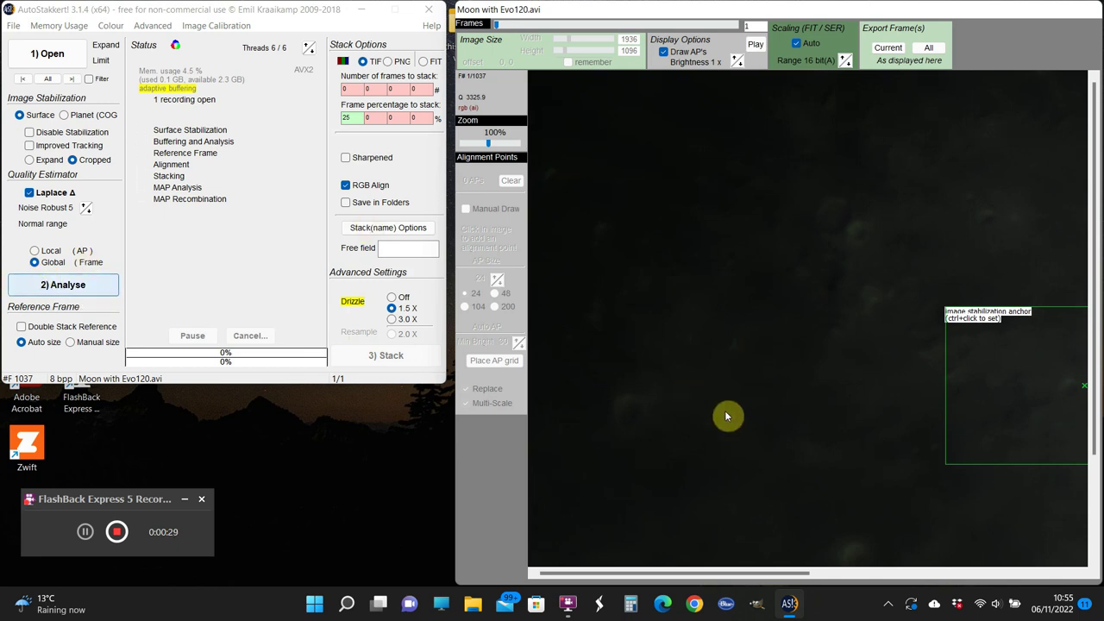
pyautogui.moveTo(714, 574); pyautogui.dragTo(857, 576)
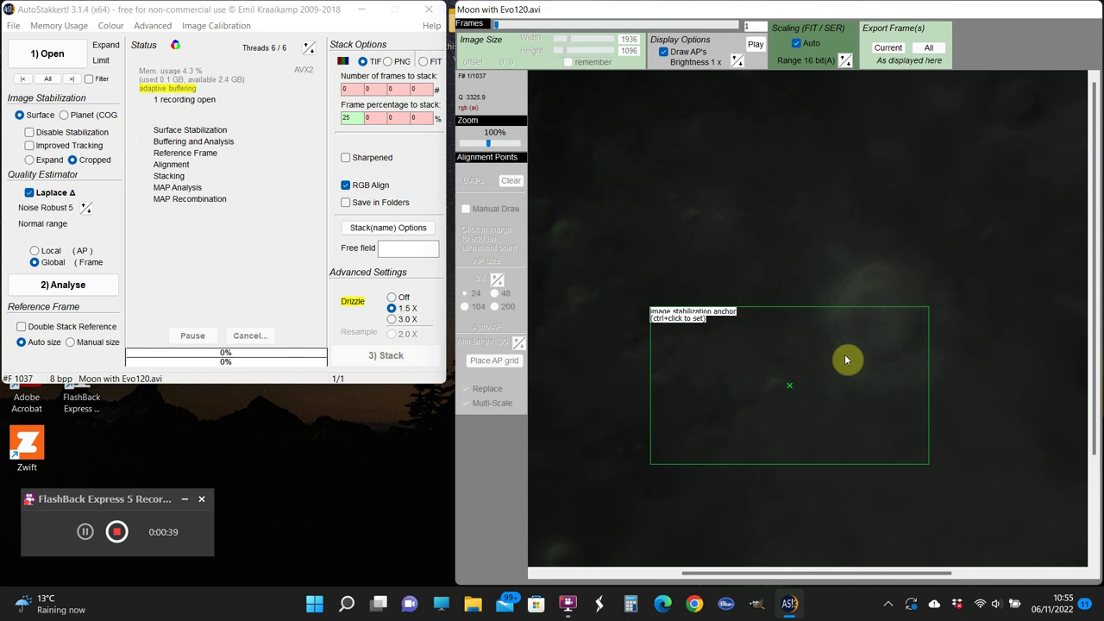
pyautogui.keyDown('ctrl'); pyautogui.click(792, 382); pyautogui.keyUp('ctrl')
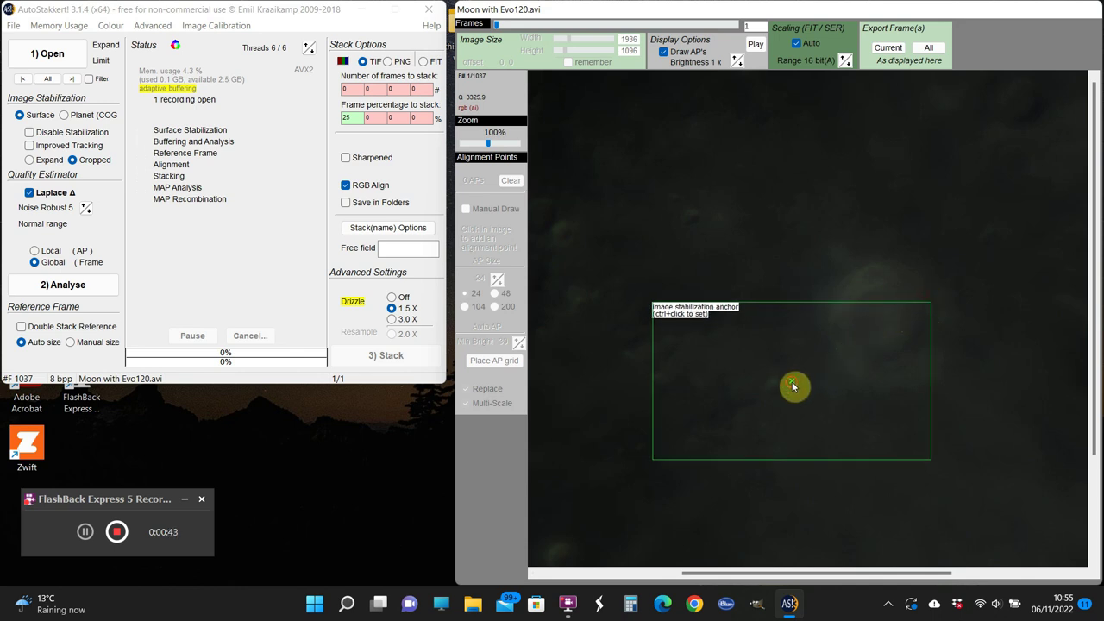
pyautogui.click(865, 351)
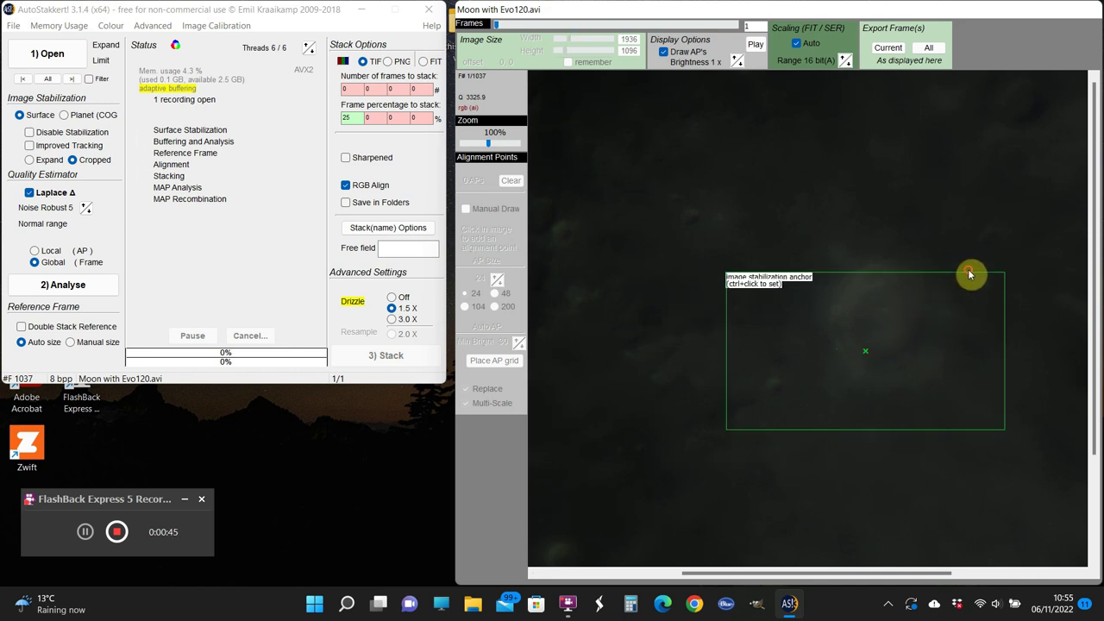
pyautogui.keyDown('ctrl'); pyautogui.click(886, 323); pyautogui.keyUp('ctrl')
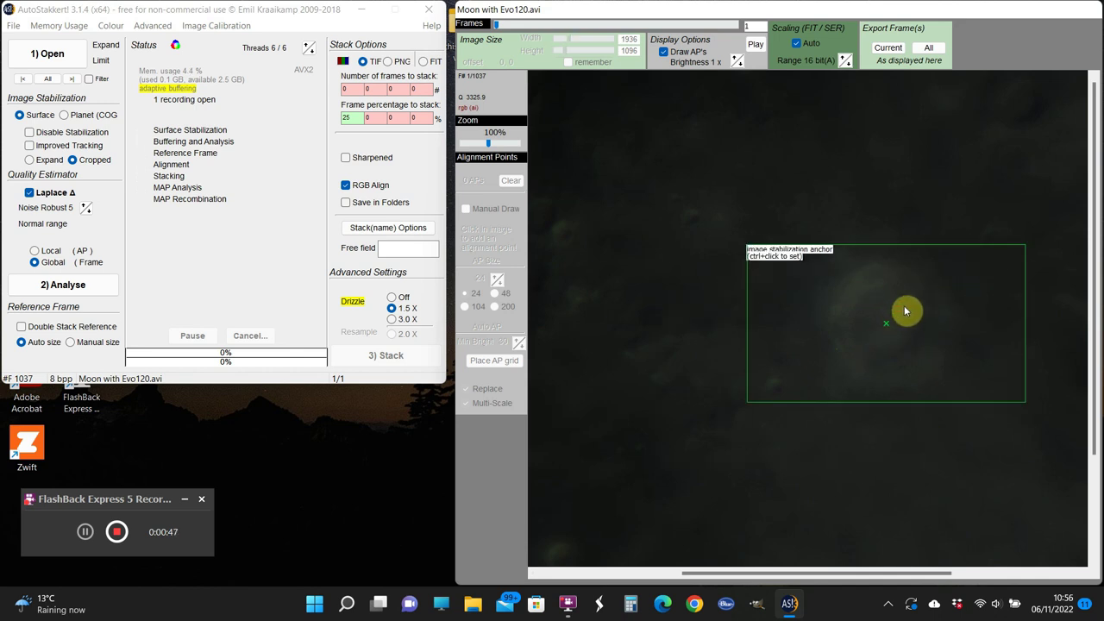
pyautogui.click(82, 286)
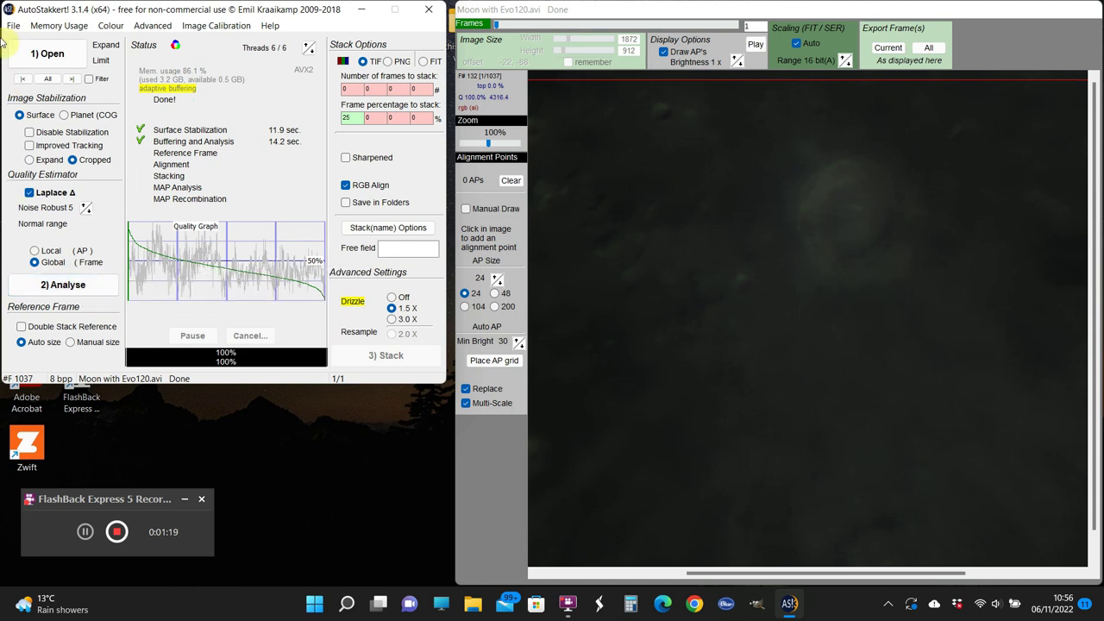
# Set the percentage of frames to stack to 30 and turn Drizzle off
pyautogui.click(346, 118)
pyautogui.press('BackSpace')
pyautogui.press('BackSpace')
pyautogui.write('30')
pyautogui.click(392, 297)
# Place an automatic alignment point grid over the lunar surface and stack the frames
pyautogui.click(486, 362)
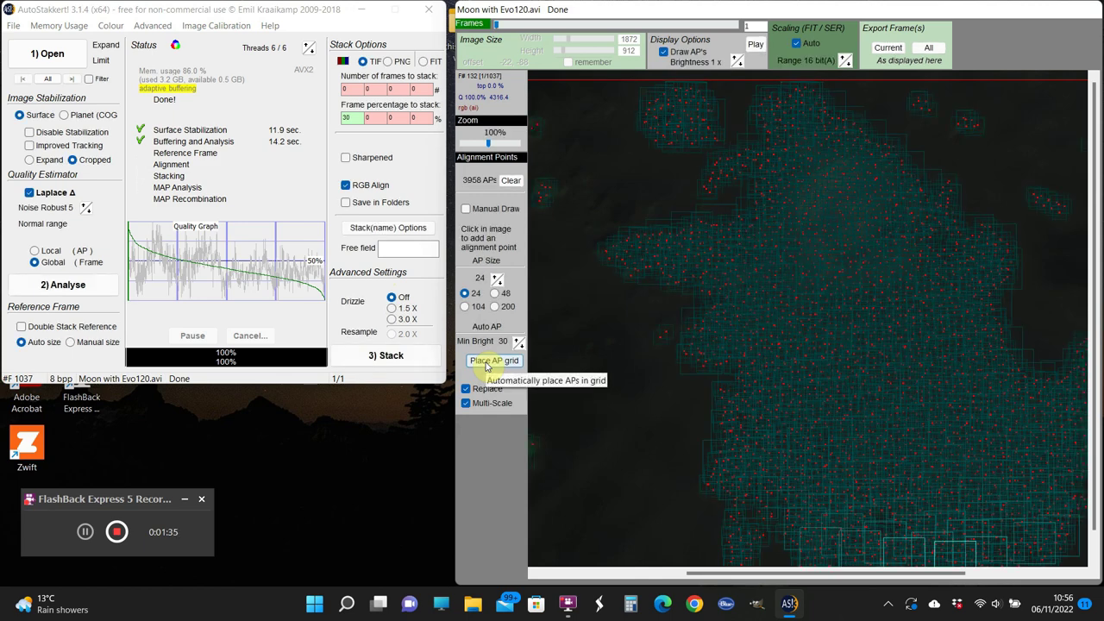
pyautogui.click(381, 355)
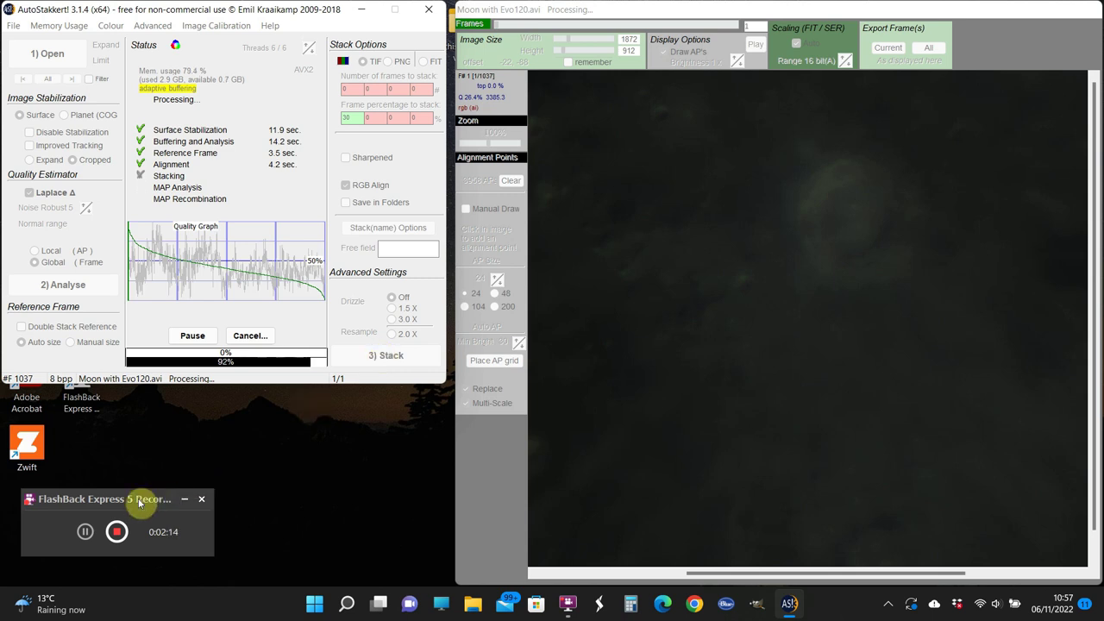
pyautogui.moveTo(103, 501); pyautogui.dragTo(315, 512)
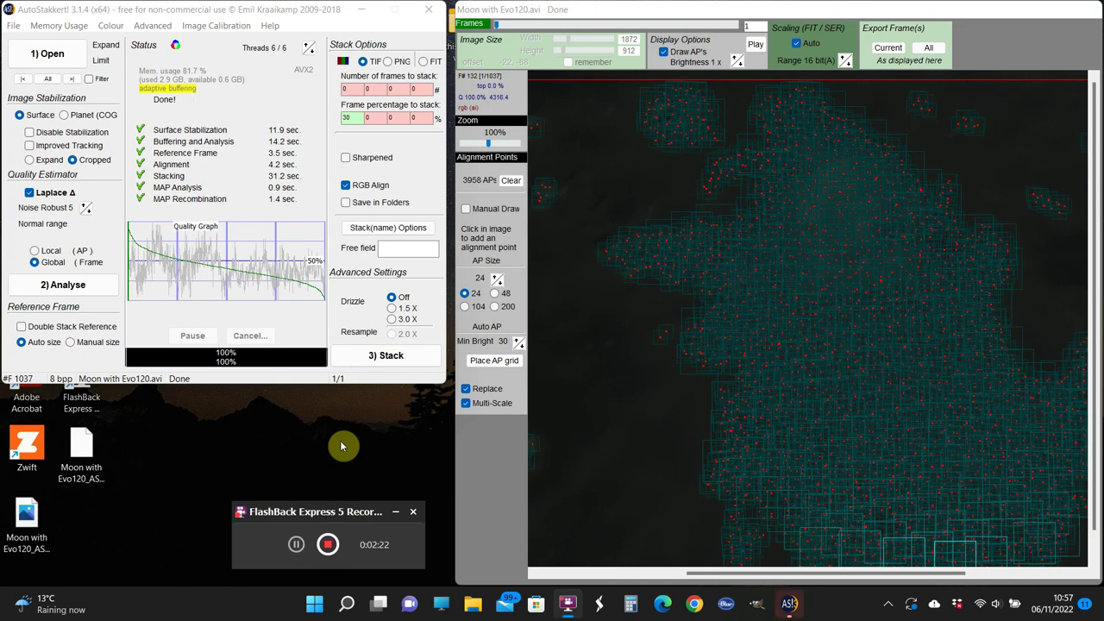
# Close the stacking program, move the stacked TIF beside the Moon with Evo120 video on the desktop and preview it
pyautogui.click(433, 9)
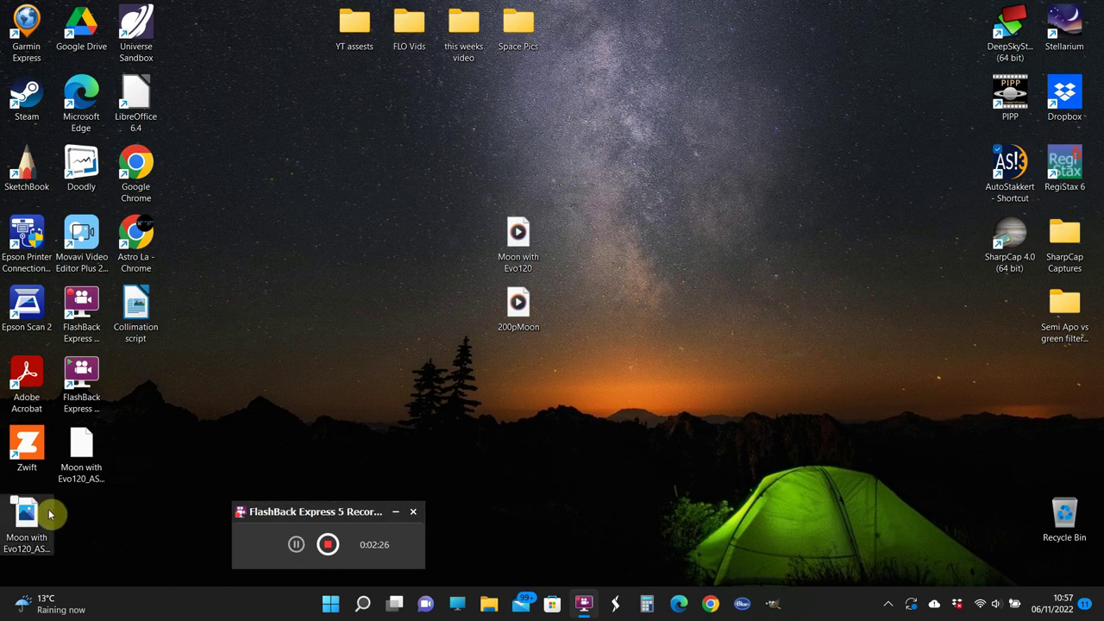
pyautogui.moveTo(32, 513); pyautogui.dragTo(593, 240)
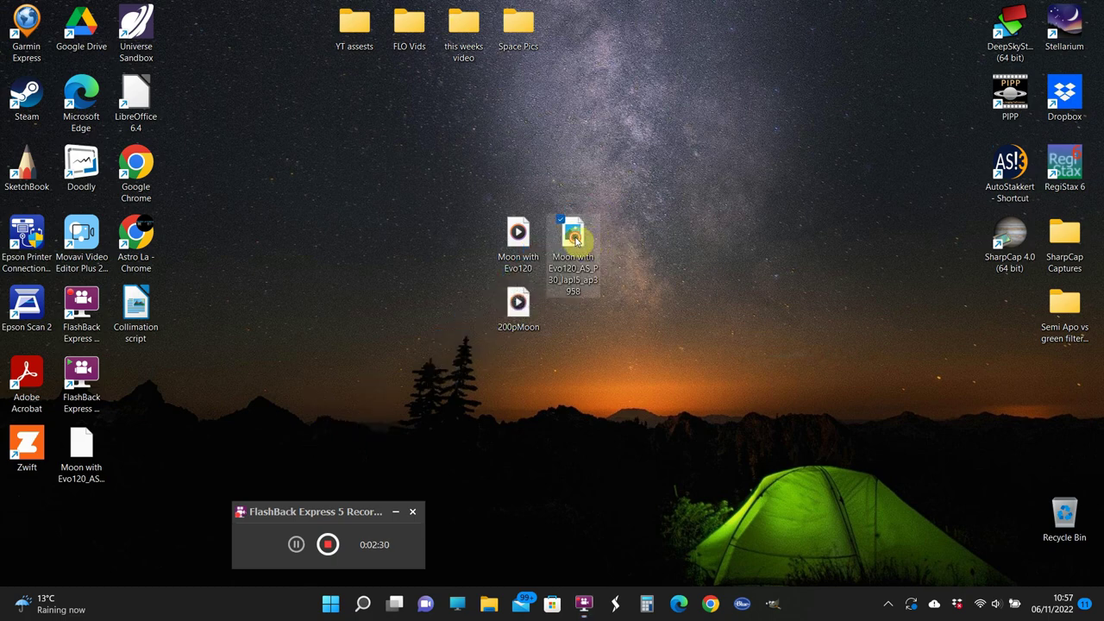
pyautogui.doubleClick(576, 238)
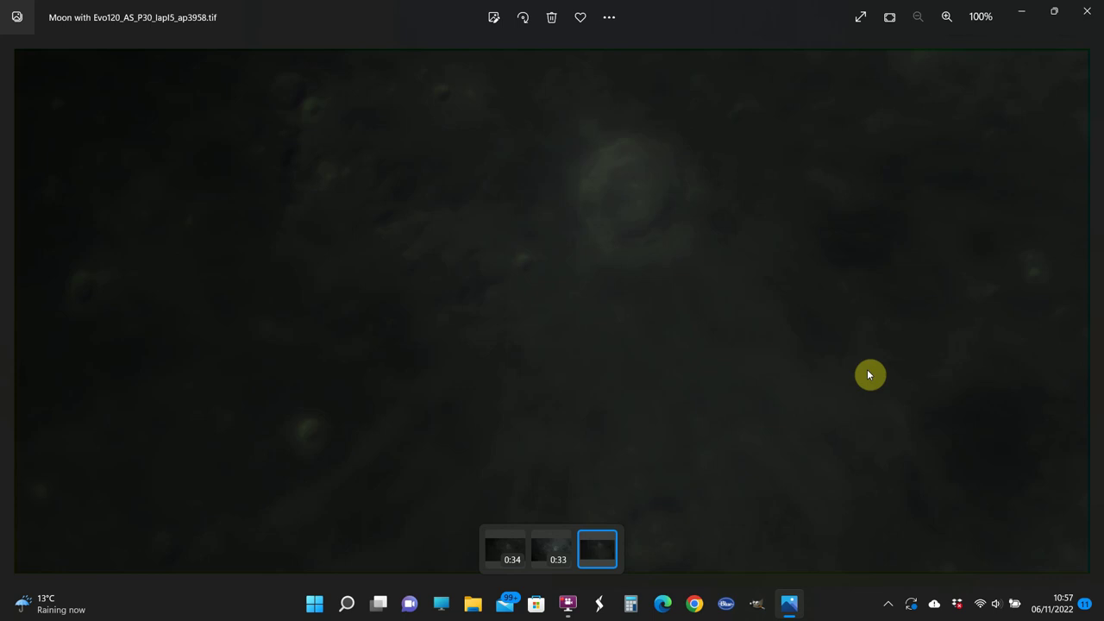
pyautogui.click(1087, 11)
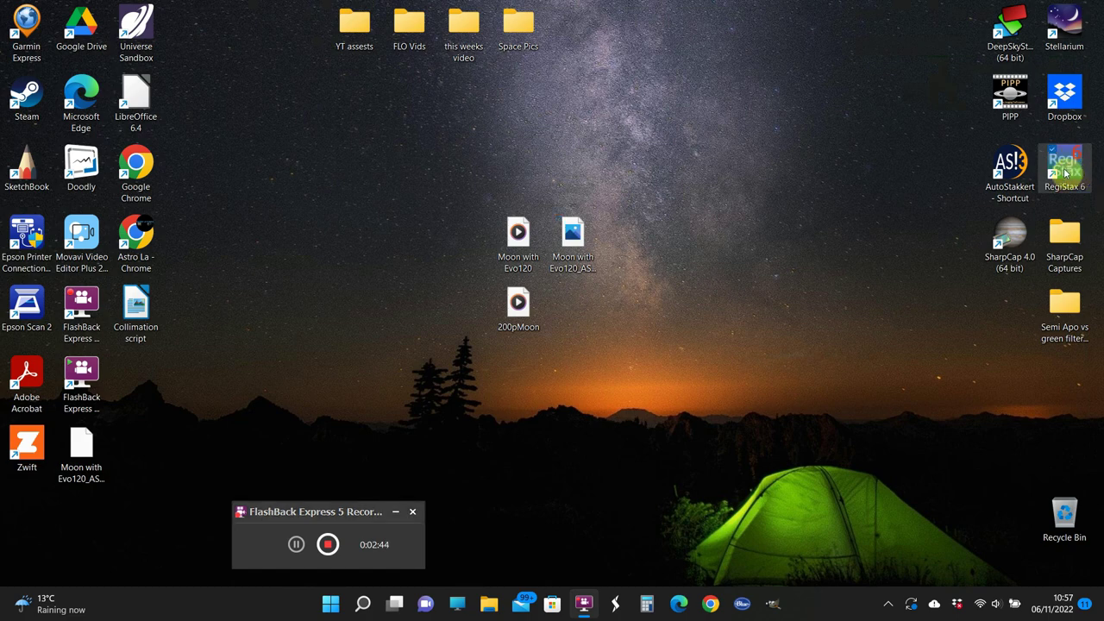
# Load the stacked Moon with Evo120 TIF from the desktop into RegiStax 6 with its intensity levels stretched
pyautogui.doubleClick(1066, 172)
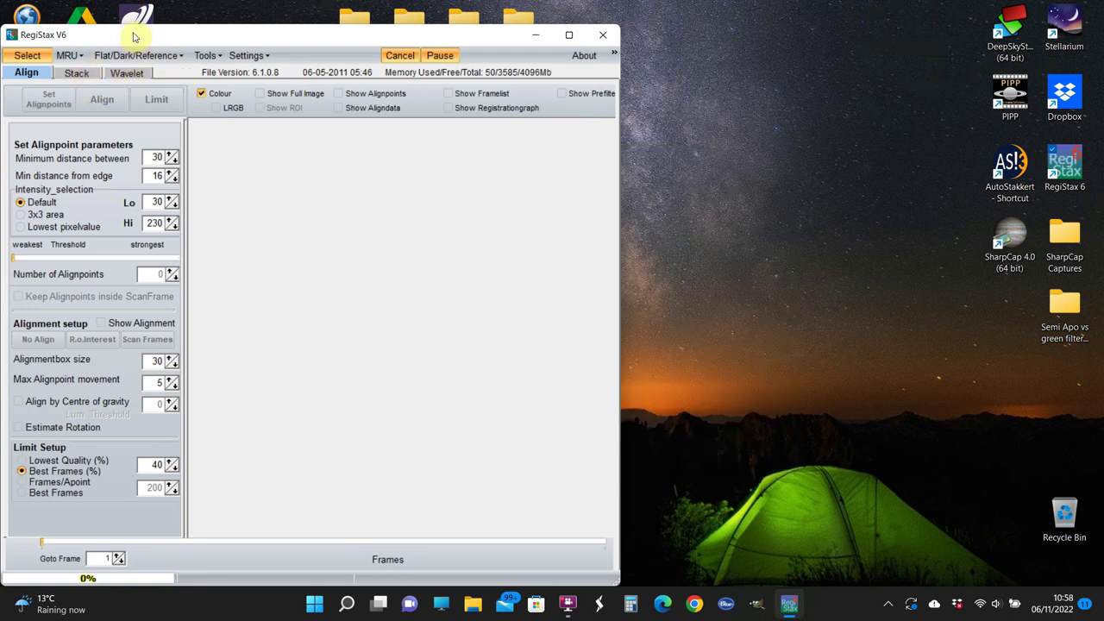
pyautogui.click(568, 35)
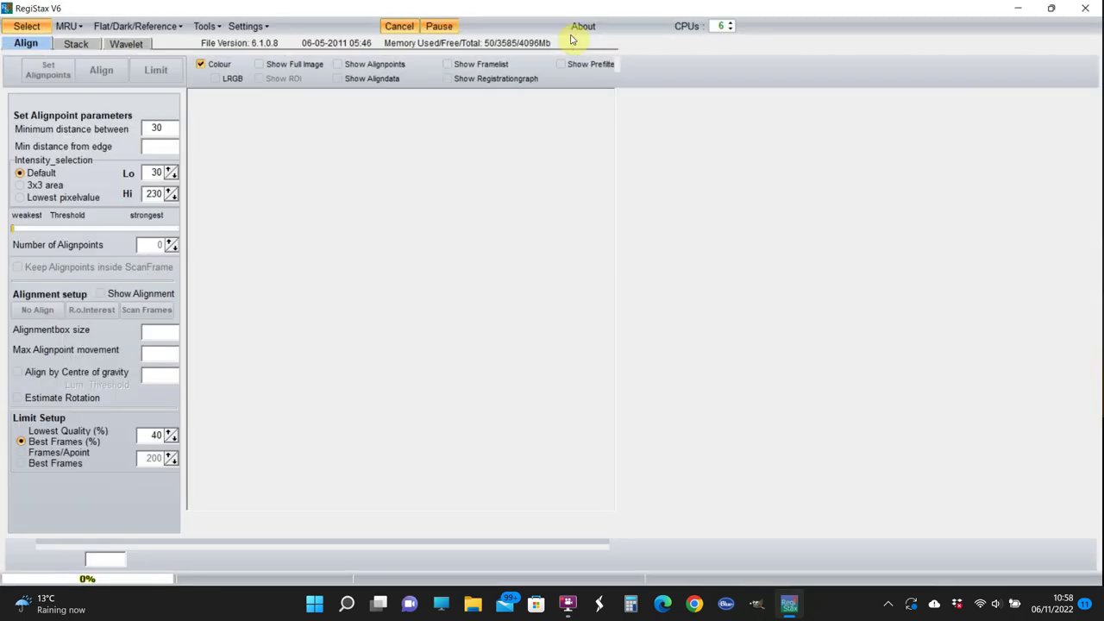
pyautogui.click(25, 26)
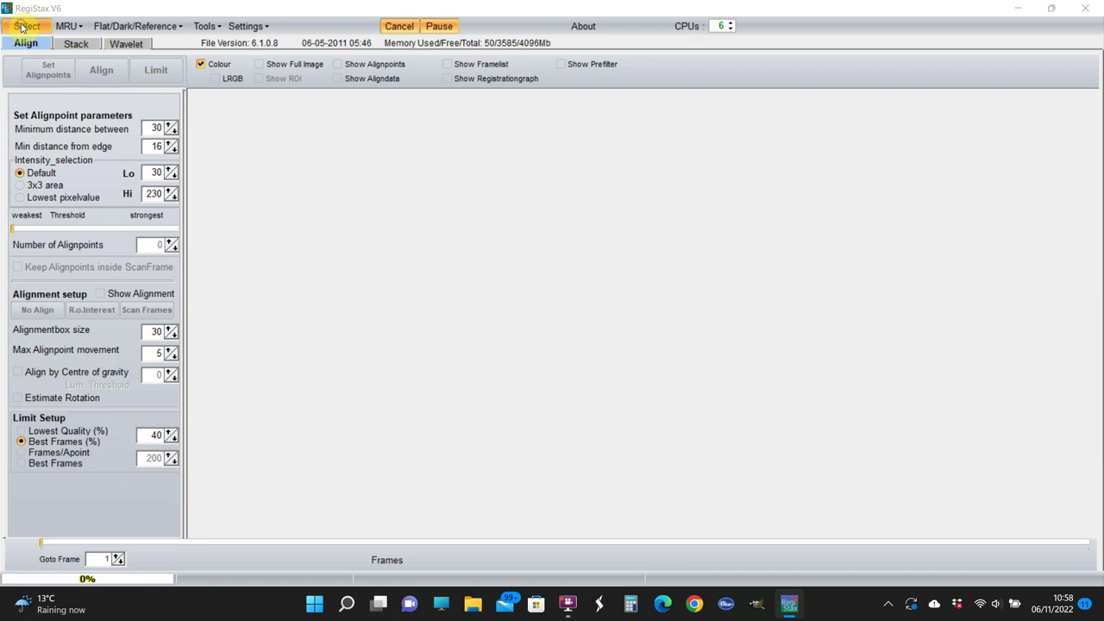
pyautogui.scroll(-1, 431, 423)
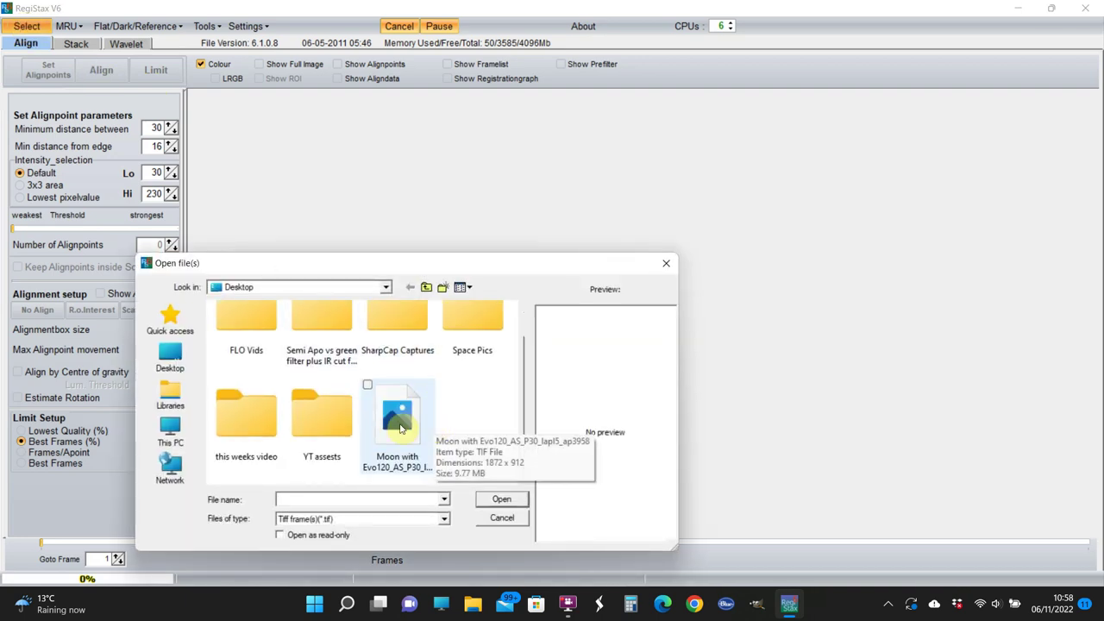
pyautogui.doubleClick(400, 427)
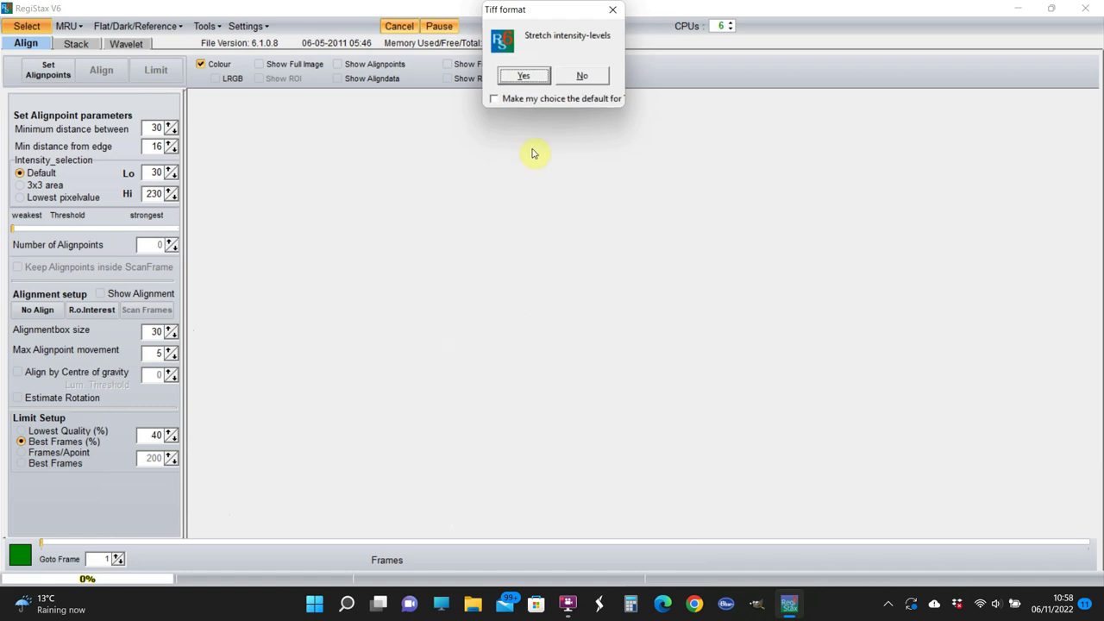
pyautogui.click(523, 78)
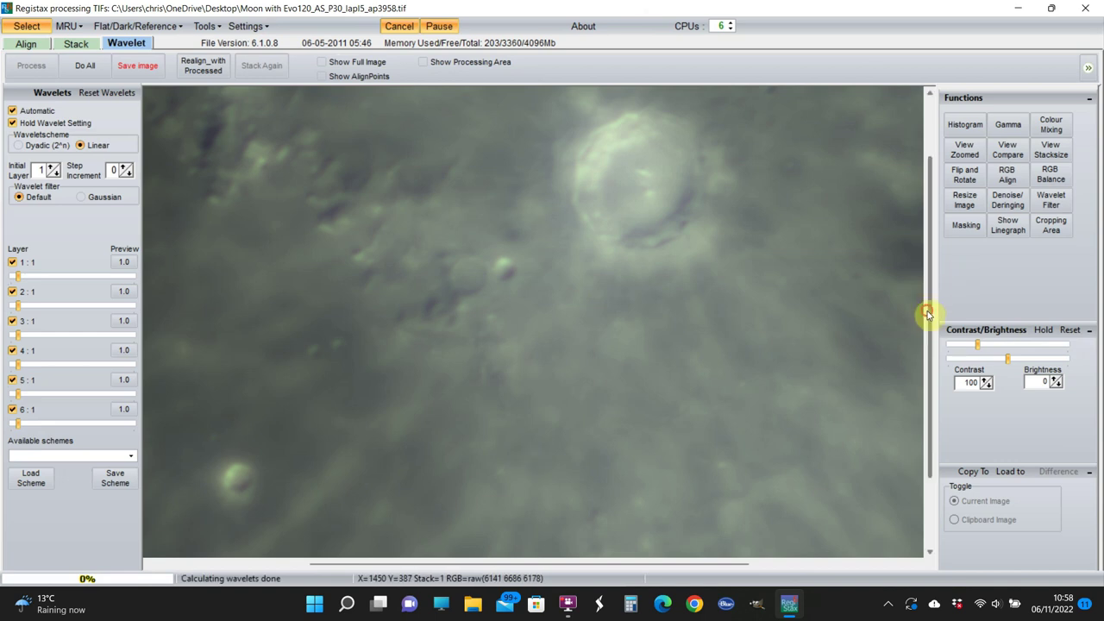
# Set wavelet layers 1, 2 and 3 to 15.3, 10.4 and 7.3 with the Default filter and process the whole image
pyautogui.moveTo(928, 313); pyautogui.dragTo(933, 242)
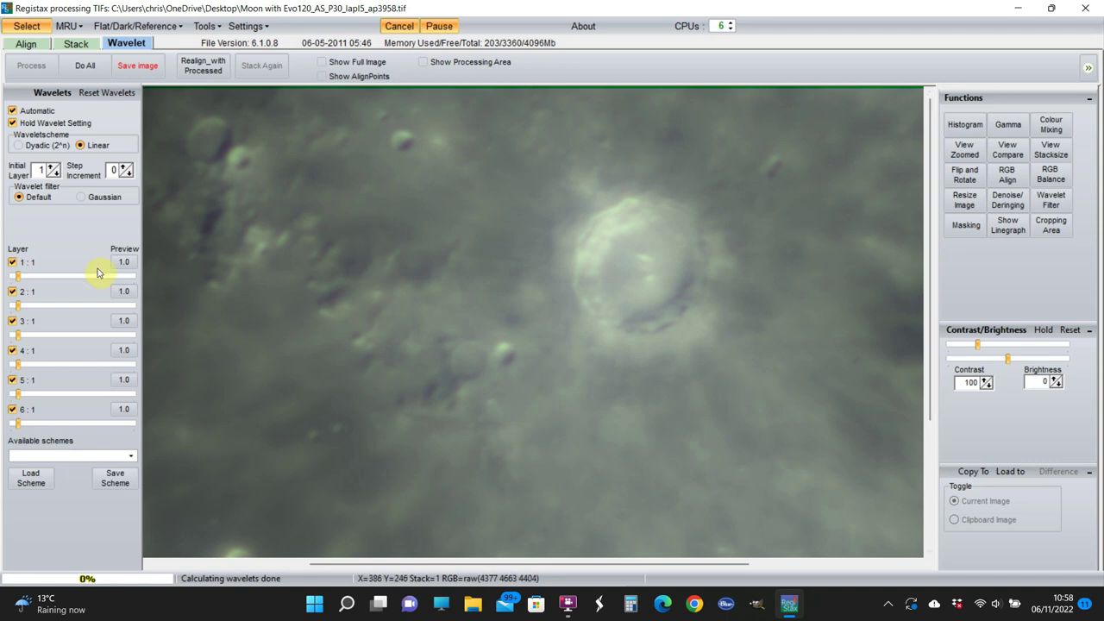
pyautogui.moveTo(18, 276); pyautogui.dragTo(35, 278)
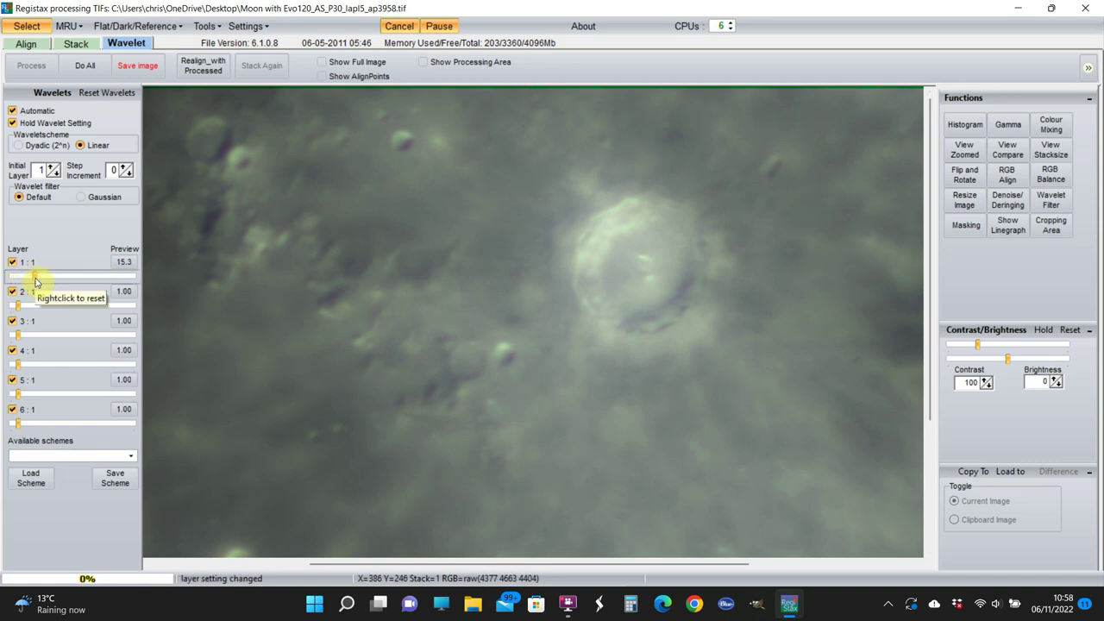
pyautogui.moveTo(21, 308); pyautogui.dragTo(26, 339)
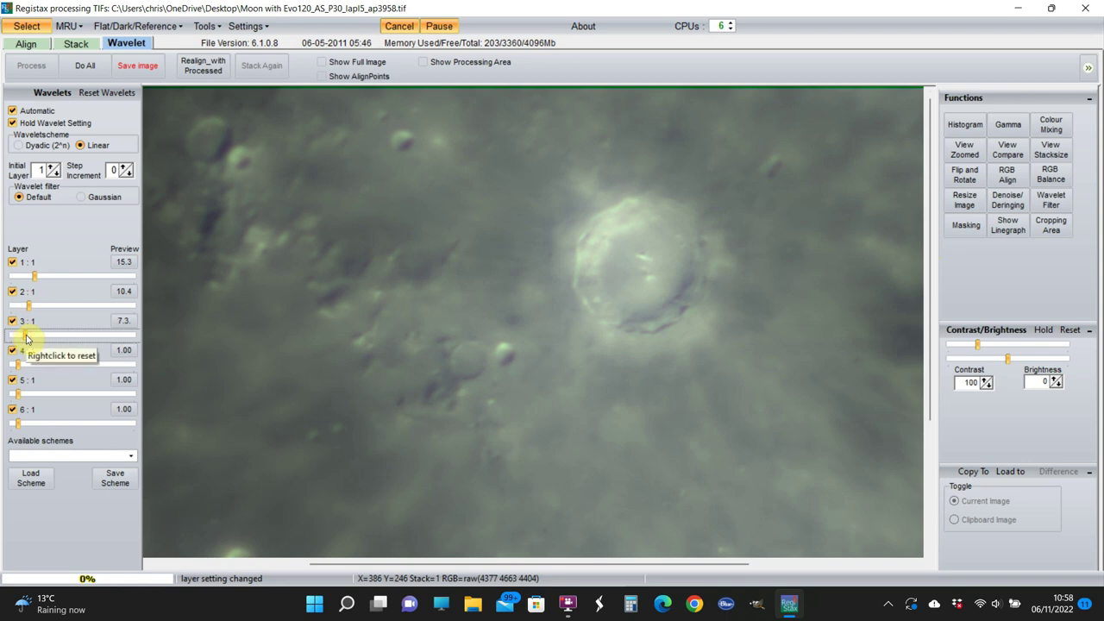
pyautogui.click(81, 197)
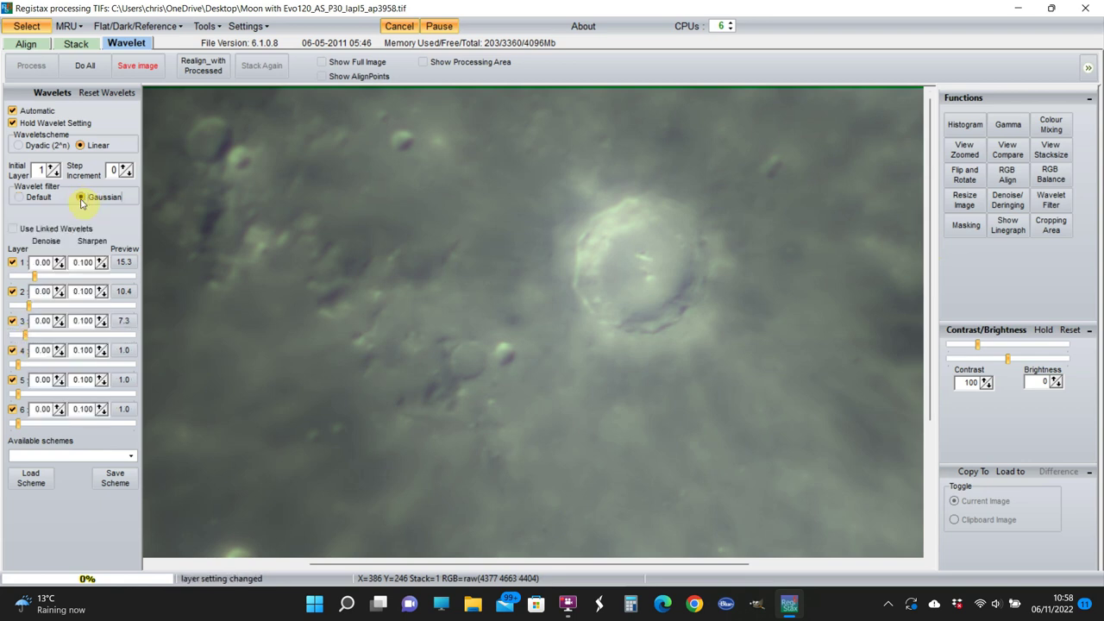
pyautogui.click(19, 198)
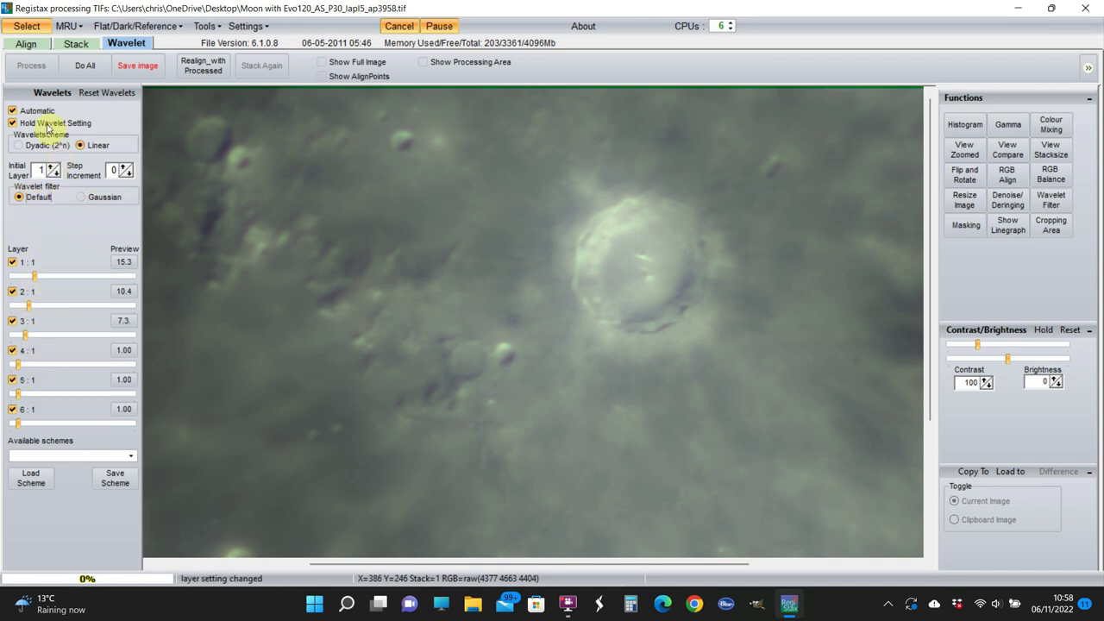
pyautogui.click(82, 69)
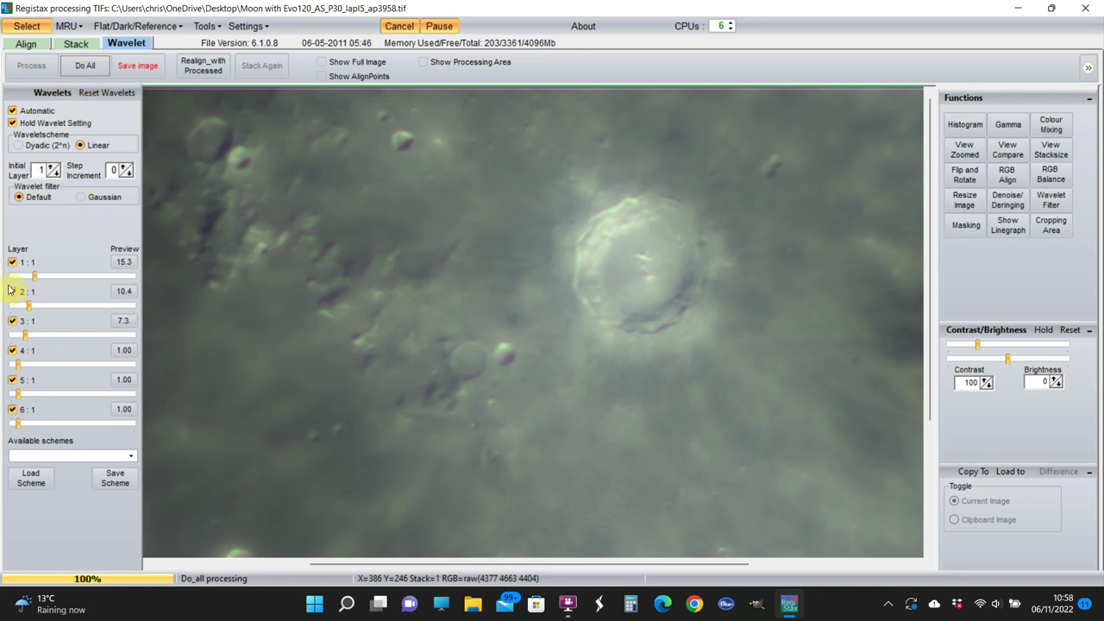
# Raise wavelet layers 1 to 5 to 27.5, 20.8, 13.1, 9.1 and 4.8, and process the whole image
pyautogui.moveTo(33, 279); pyautogui.dragTo(50, 277)
pyautogui.moveTo(27, 312); pyautogui.dragTo(22, 393)
pyautogui.click(82, 69)
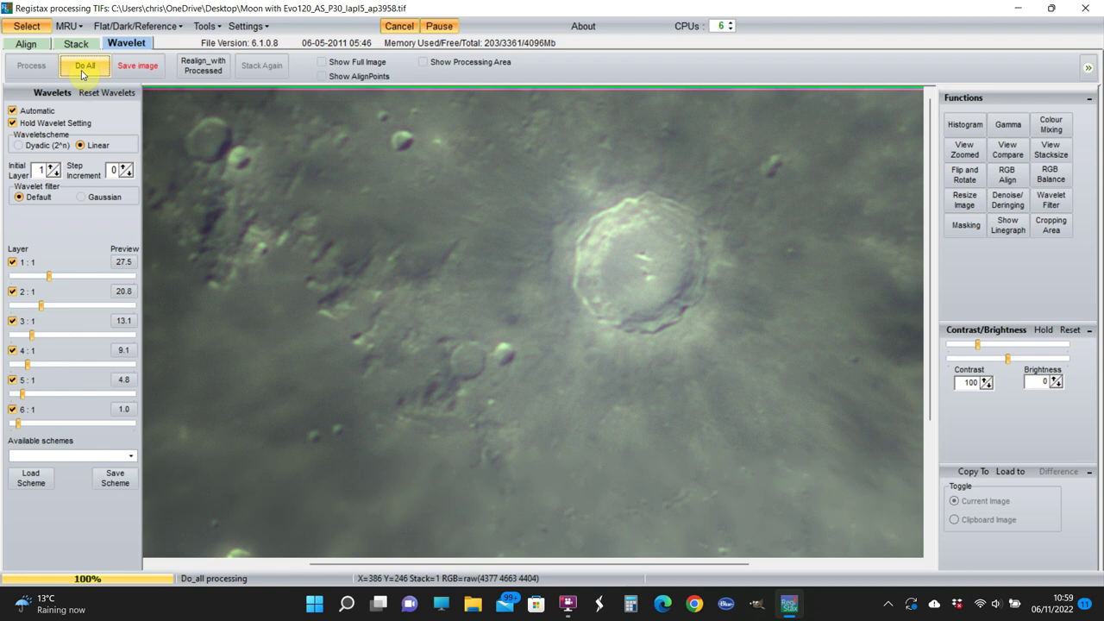
# Fine-tune wavelet layers 1, 2 and 5 to 25.7, 18.3 and 6.1, and reprocess the whole image
pyautogui.moveTo(49, 275); pyautogui.dragTo(39, 306)
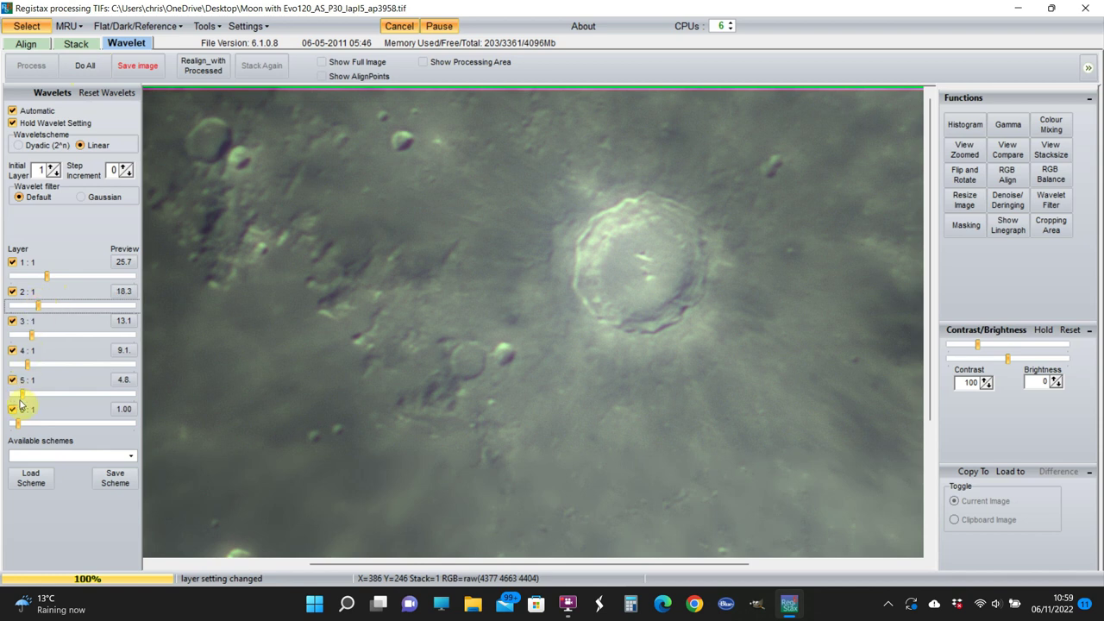
pyautogui.click(24, 396)
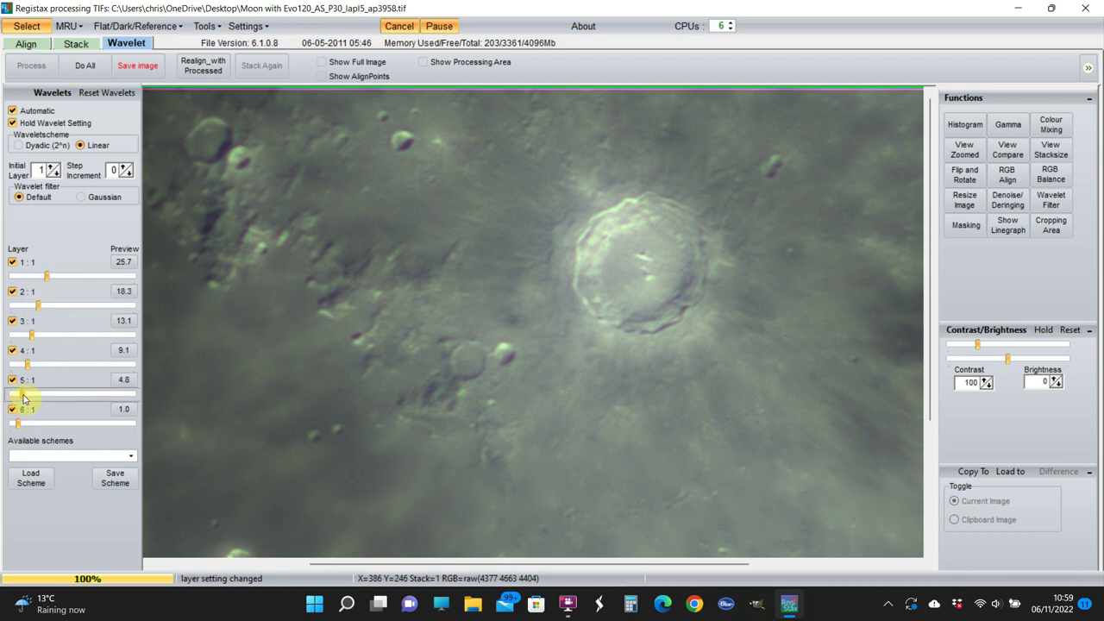
pyautogui.moveTo(23, 396); pyautogui.dragTo(26, 397)
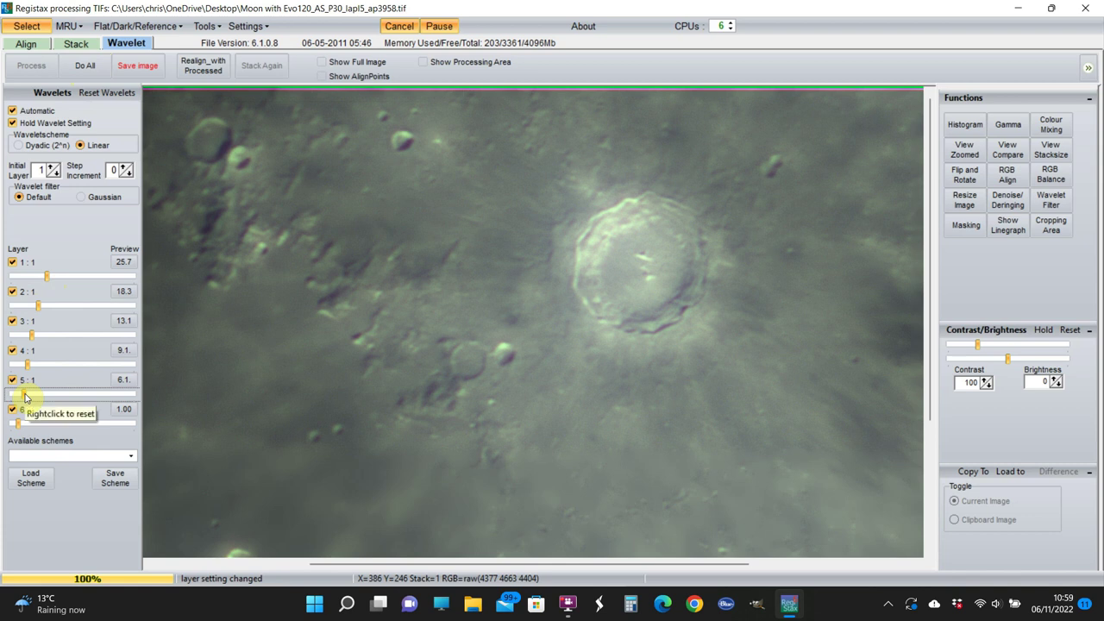
pyautogui.click(87, 66)
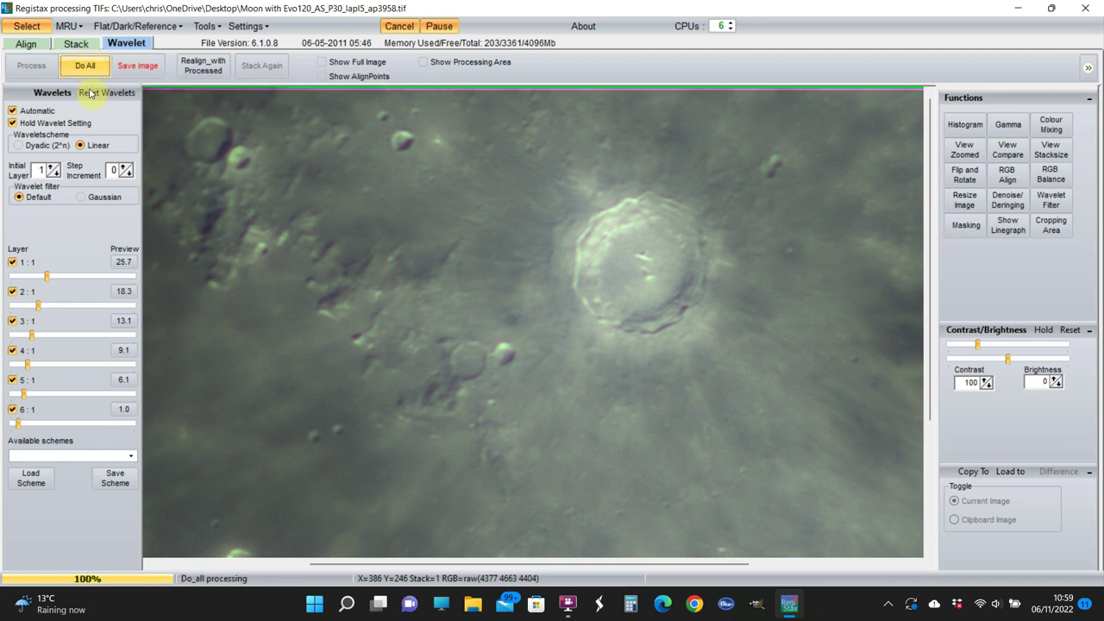
# Save the current wavelet settings as a scheme named Moon comparison test in the RegiStax 6 folder
pyautogui.click(114, 479)
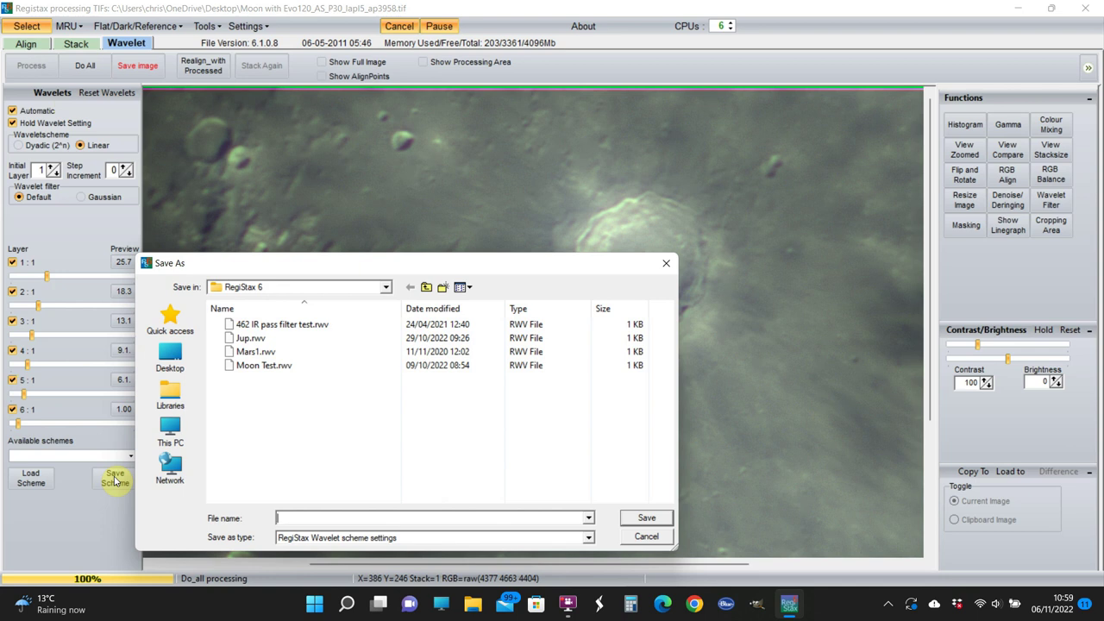
pyautogui.write('test ')
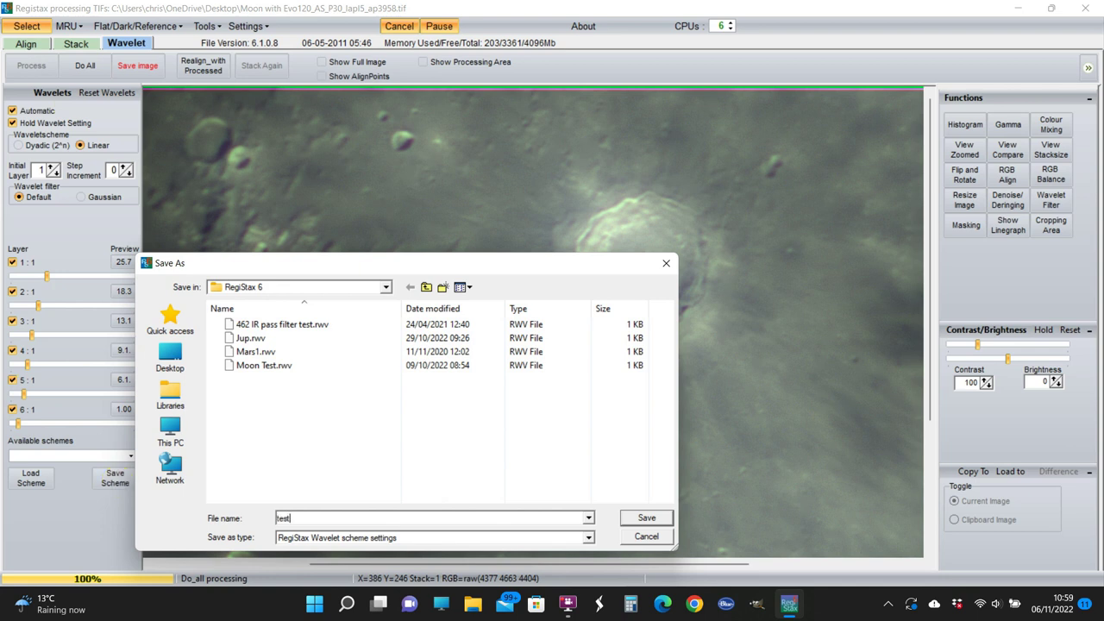
pyautogui.write('d')
pyautogui.press('BackSpace')
pyautogui.press('BackSpace')
pyautogui.press('BackSpace')
pyautogui.press('BackSpace')
pyautogui.press('BackSpace')
pyautogui.press('BackSpace')
pyautogui.write('Mo')
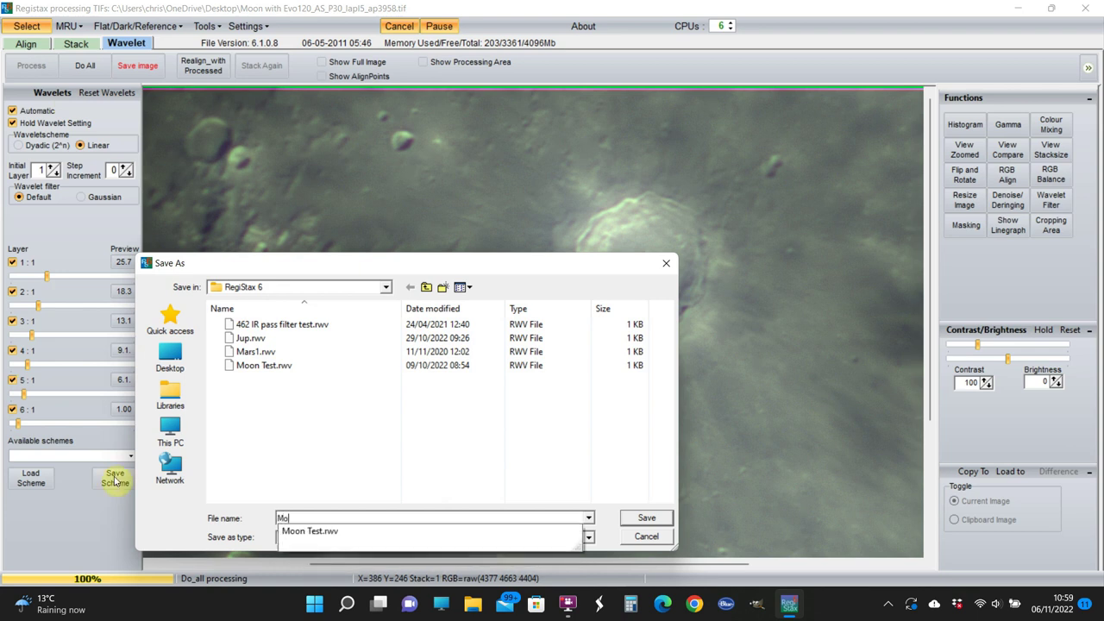
pyautogui.write('on c')
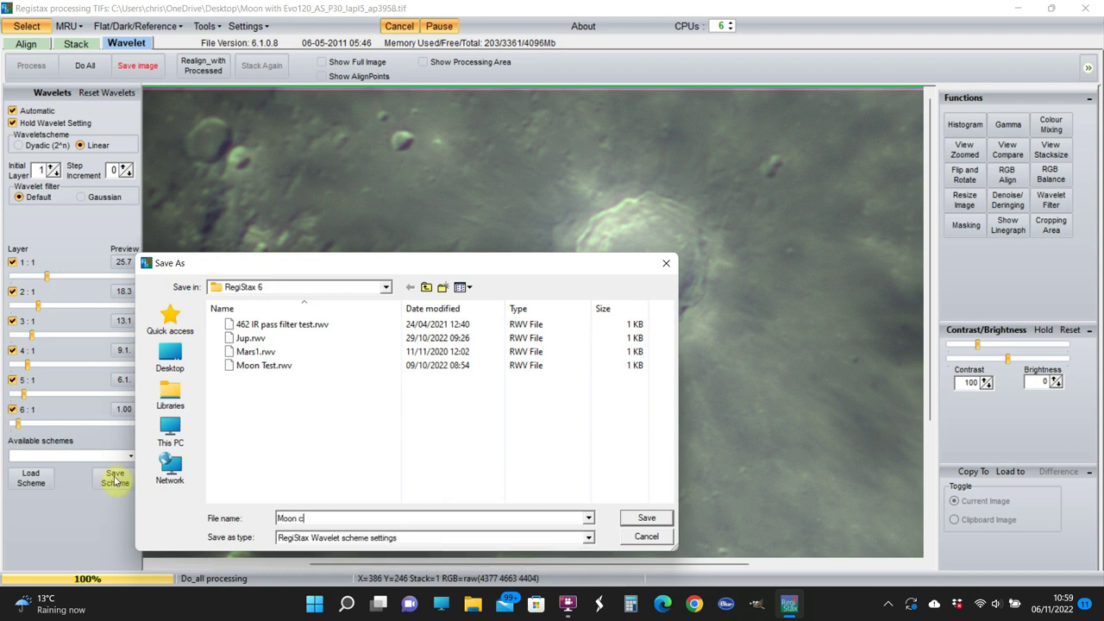
pyautogui.write('ompanson ')
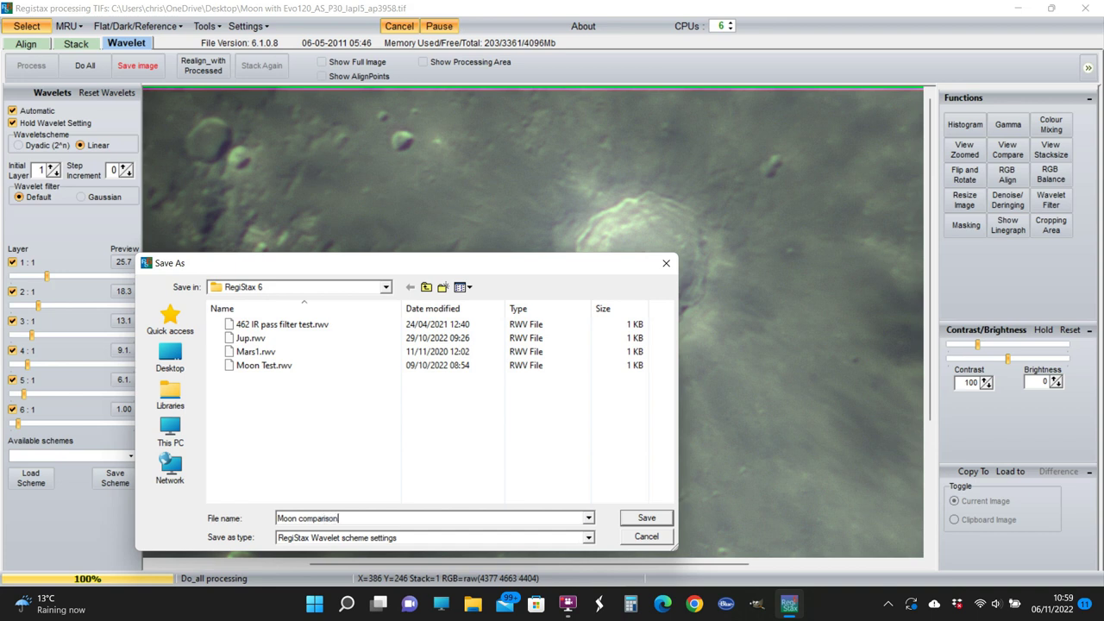
pyautogui.write('test')
pyautogui.click(644, 518)
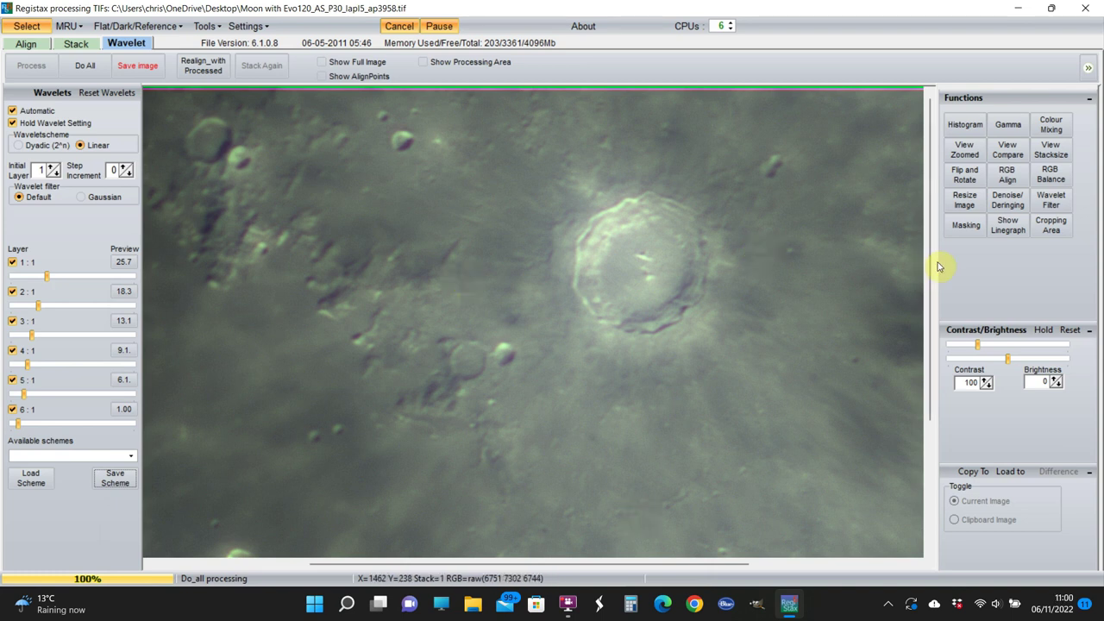
# Auto-balance the red, green and blue channels of the Moon image and reprocess the whole image
pyautogui.click(1041, 176)
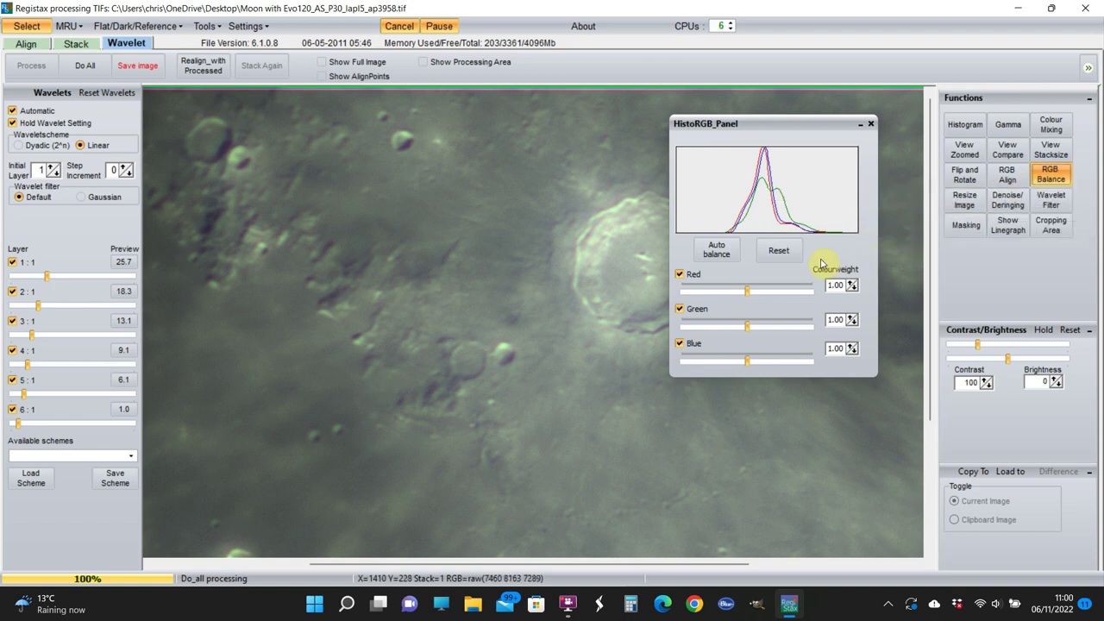
pyautogui.click(717, 249)
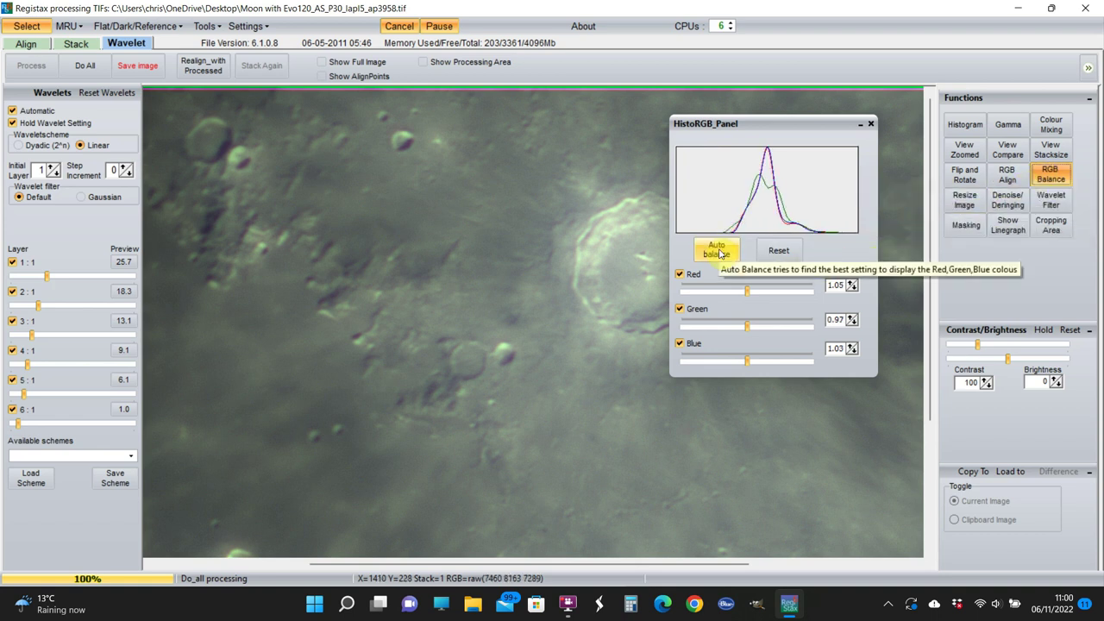
pyautogui.click(86, 67)
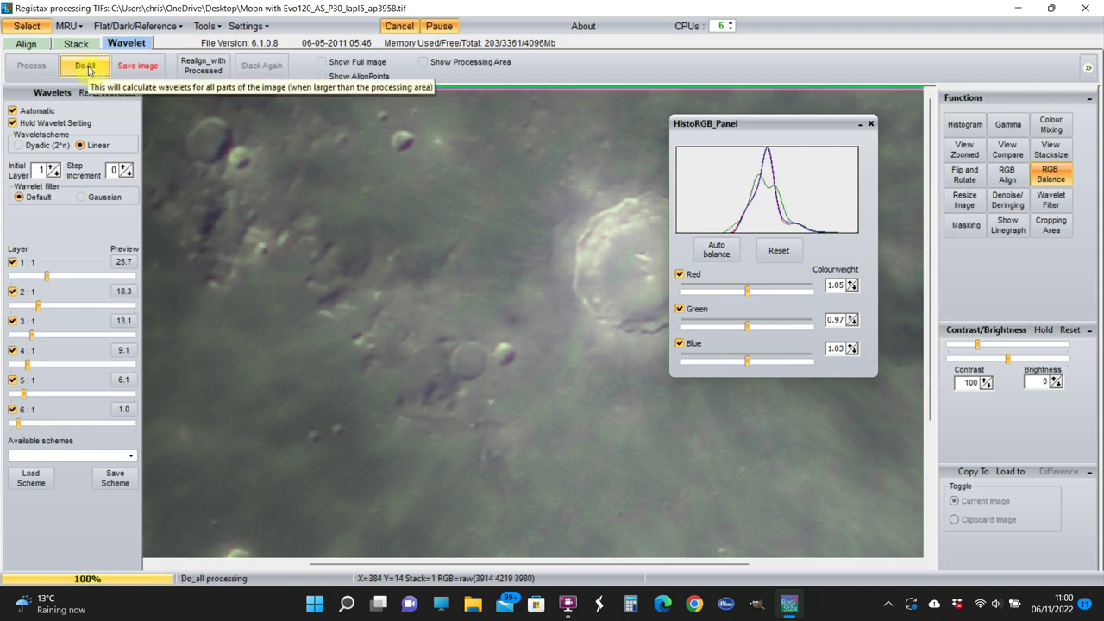
# Save the processed image to the desktop as a 16-bit TIFF named Moon with Evo120_AS_Reg6
pyautogui.click(140, 69)
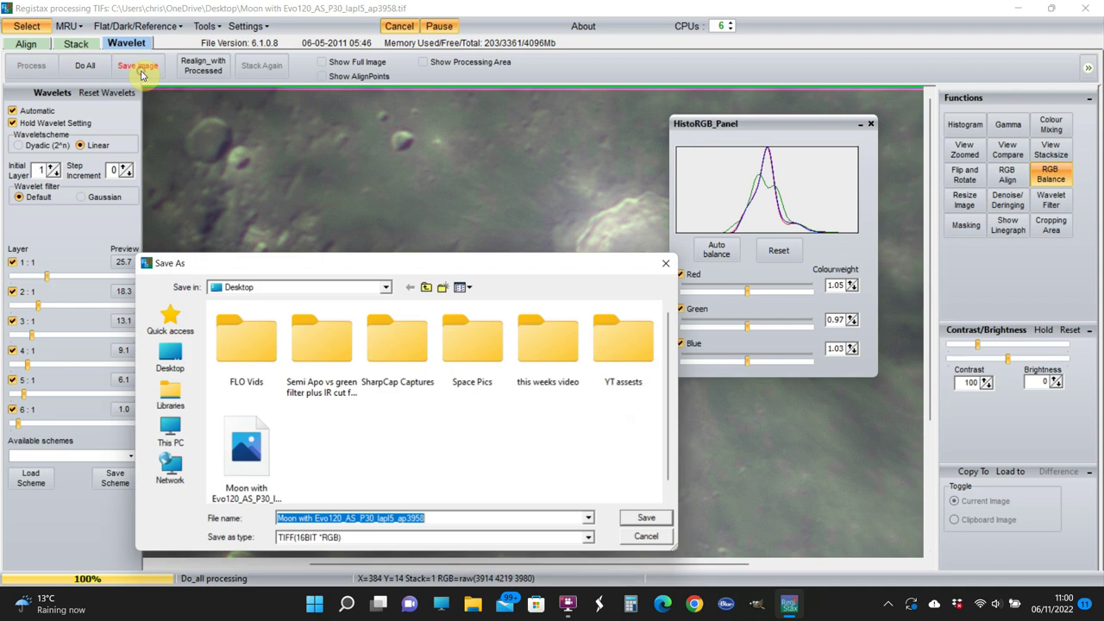
pyautogui.click(449, 520)
pyautogui.press('BackSpace')
pyautogui.press('BackSpace')
pyautogui.press('BackSpace')
pyautogui.press('BackSpace')
pyautogui.press('BackSpace')
pyautogui.press('BackSpace')
pyautogui.press('BackSpace')
pyautogui.press('BackSpace')
pyautogui.press('BackSpace')
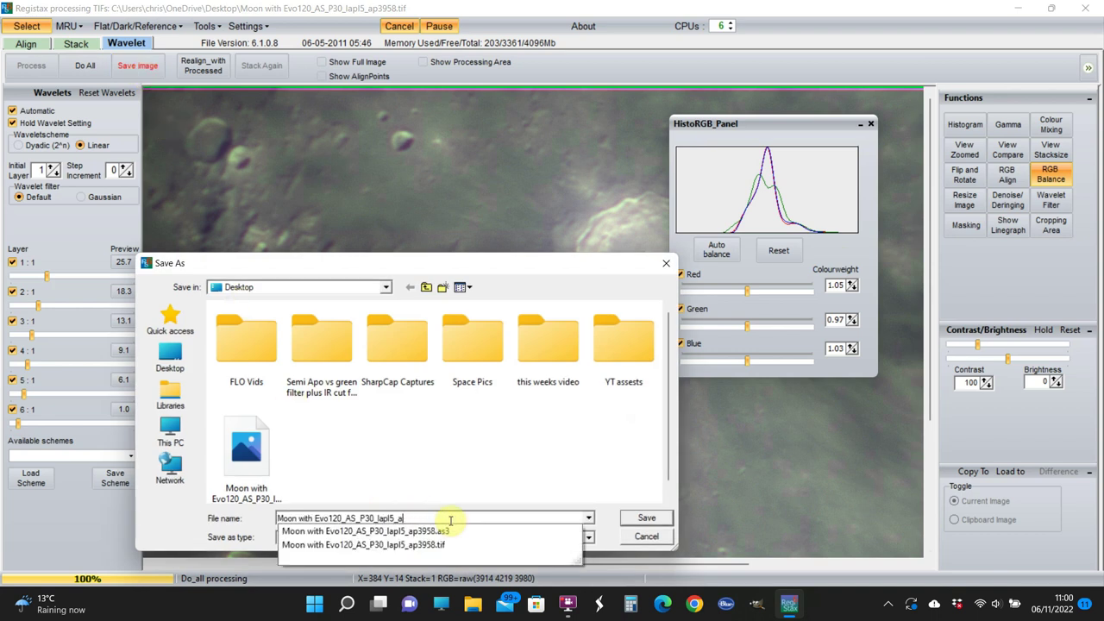
pyautogui.press('BackSpace')
pyautogui.press('BackSpace')
pyautogui.press('BackSpace')
pyautogui.press('BackSpace')
pyautogui.press('BackSpace')
pyautogui.press('BackSpace')
pyautogui.press('BackSpace')
pyautogui.press('BackSpace')
pyautogui.write('_')
pyautogui.write('Reg')
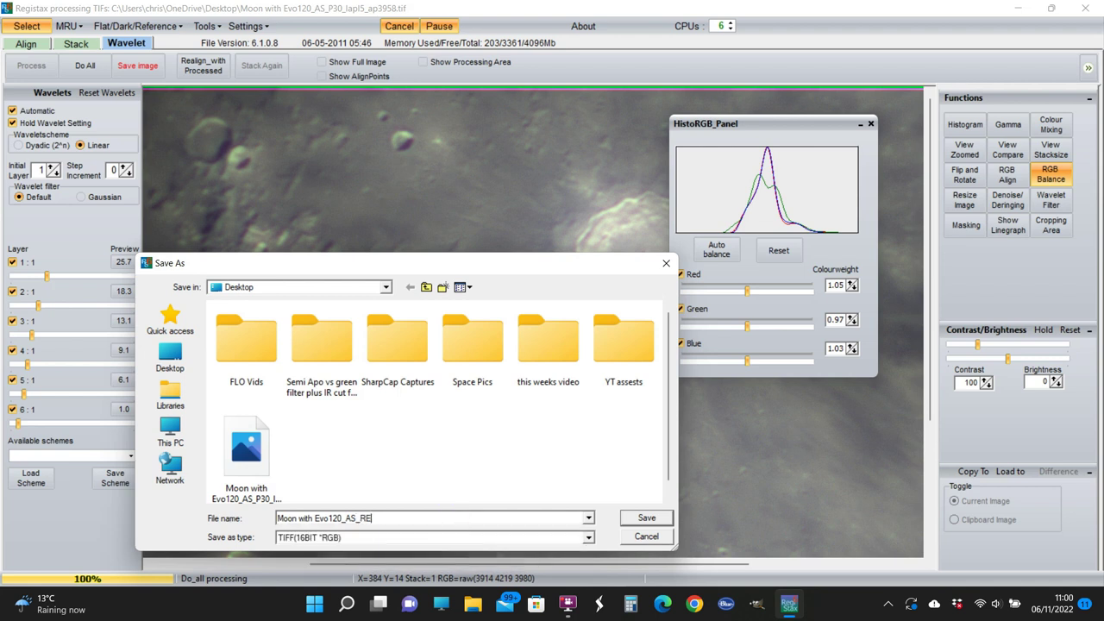
pyautogui.write('6')
pyautogui.click(647, 520)
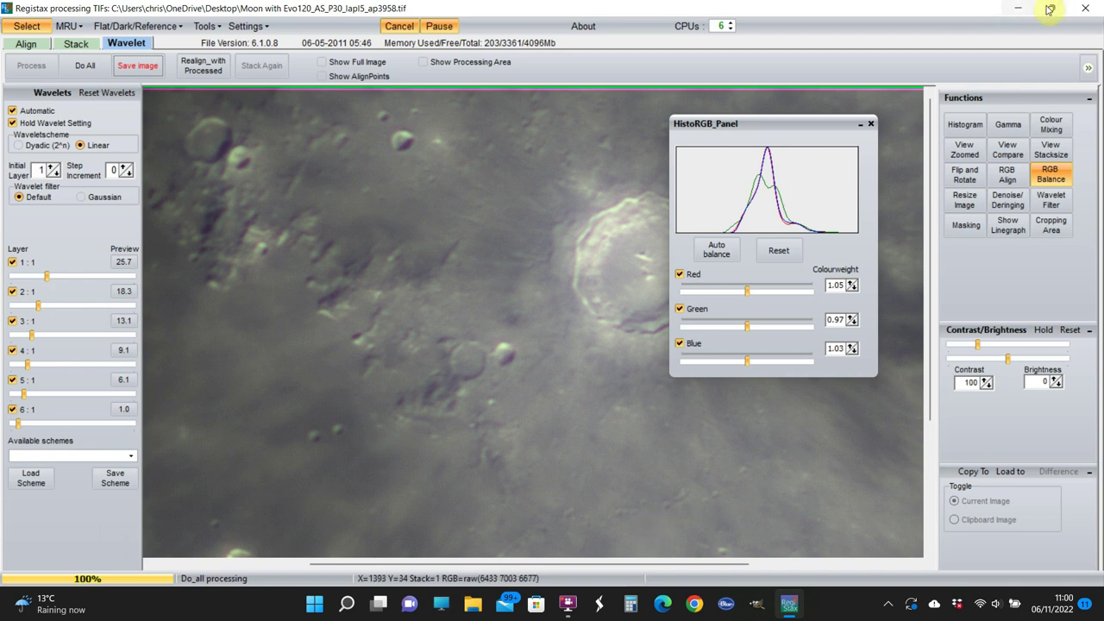
# Close RegiStax and move the saved Reg6 image on the desktop beside the original stacked Moon image
pyautogui.click(1086, 9)
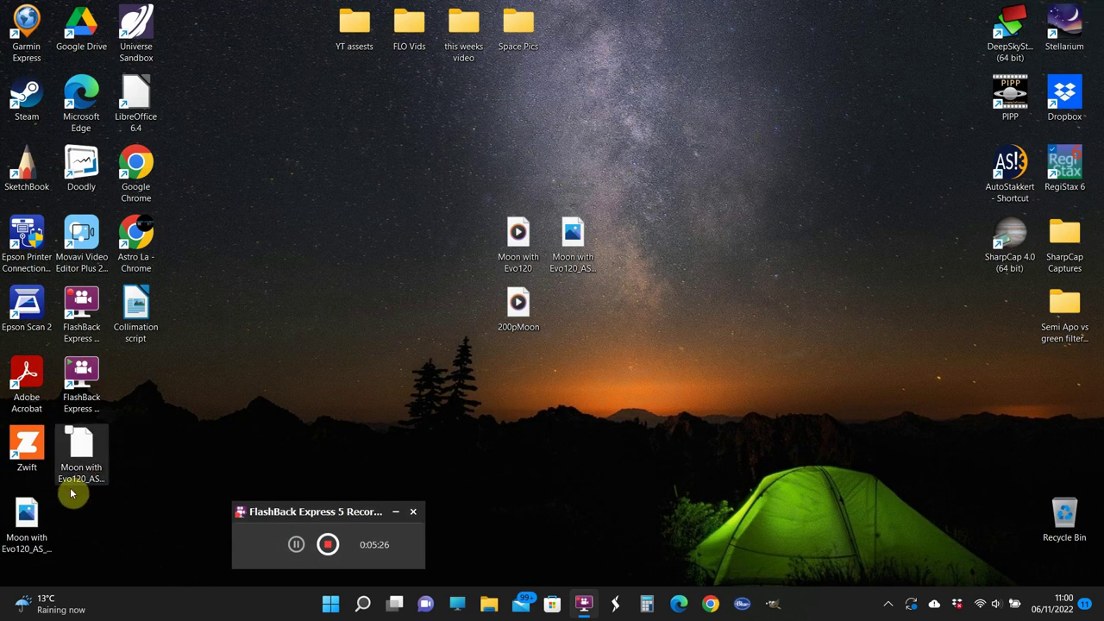
pyautogui.moveTo(216, 457); pyautogui.dragTo(626, 246)
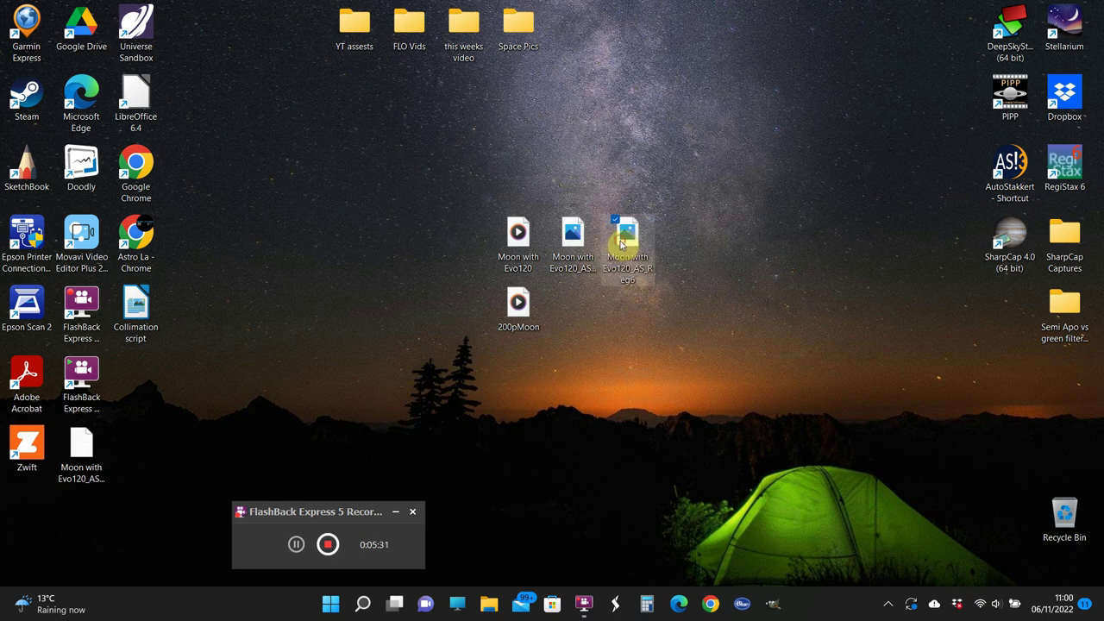
# Launch GIMP and open Moon with Evo120_AS_Reg6.tif from the desktop, dismissing the TIFF message
pyautogui.click(769, 606)
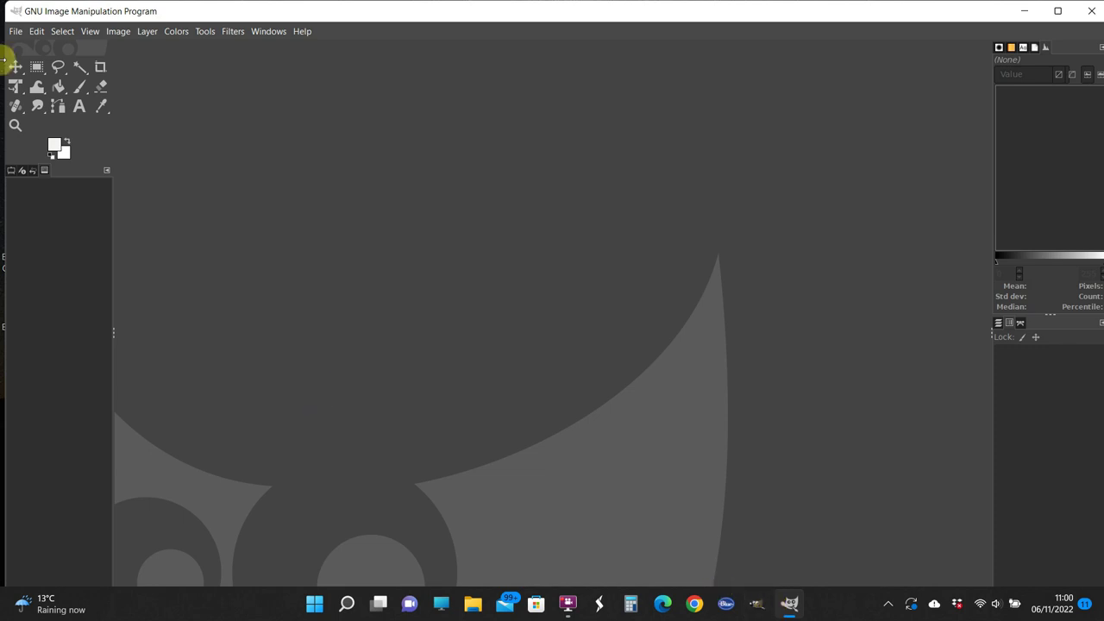
pyautogui.click(13, 35)
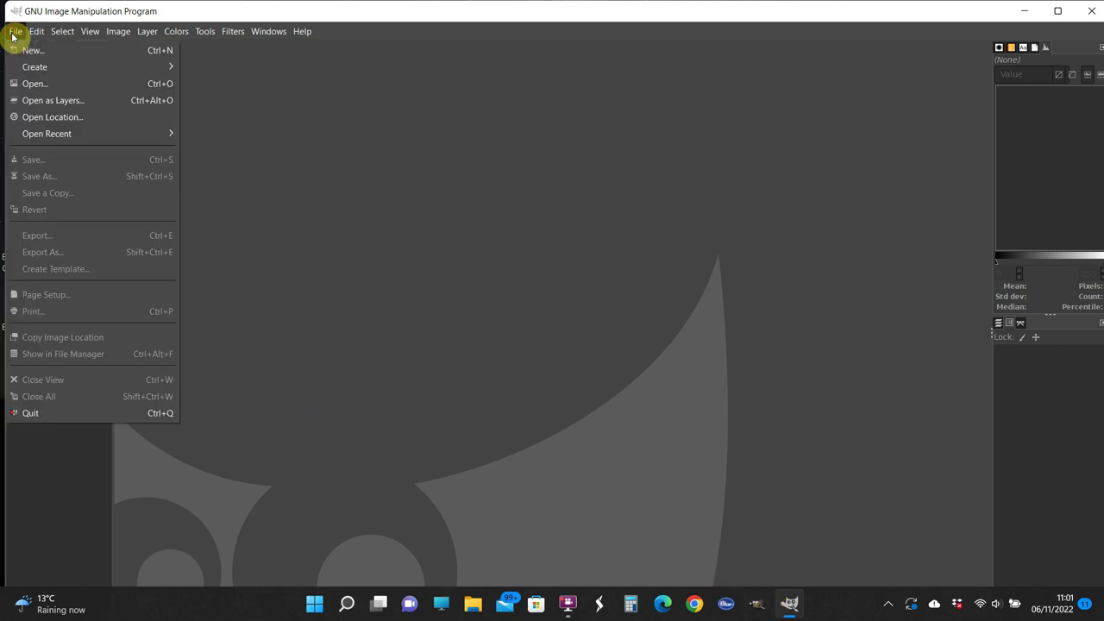
pyautogui.click(33, 84)
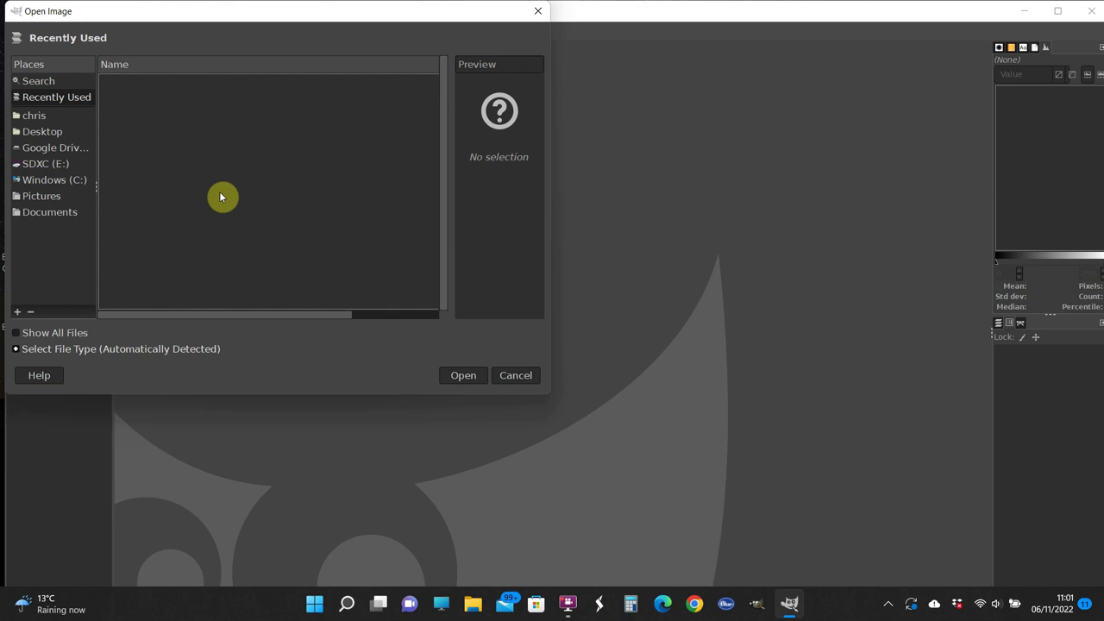
pyautogui.click(50, 133)
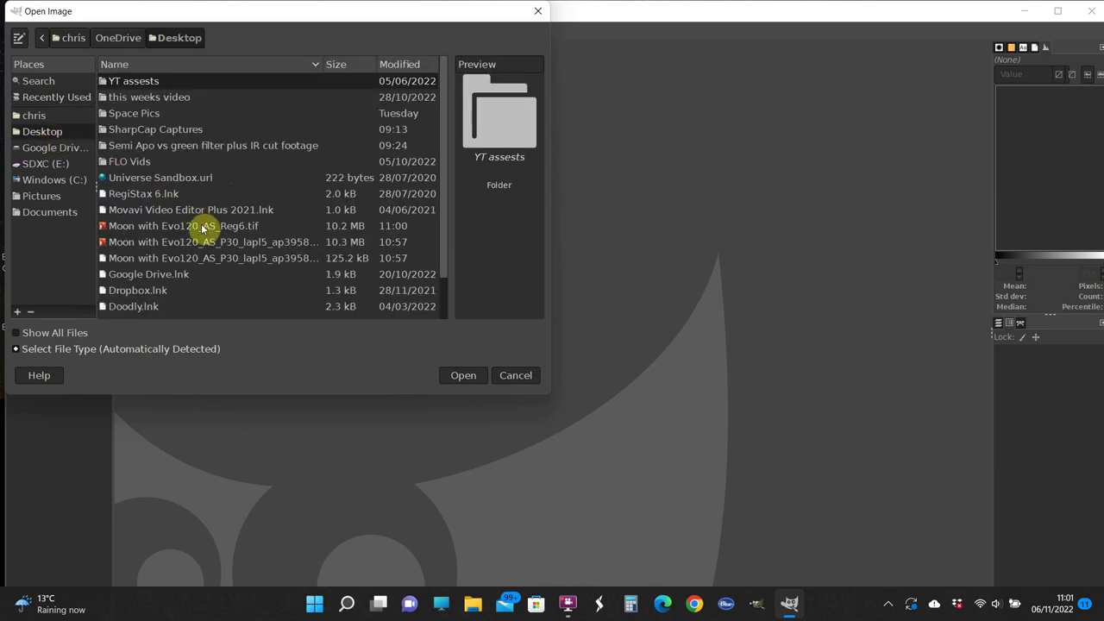
pyautogui.scroll(-1, 204, 228)
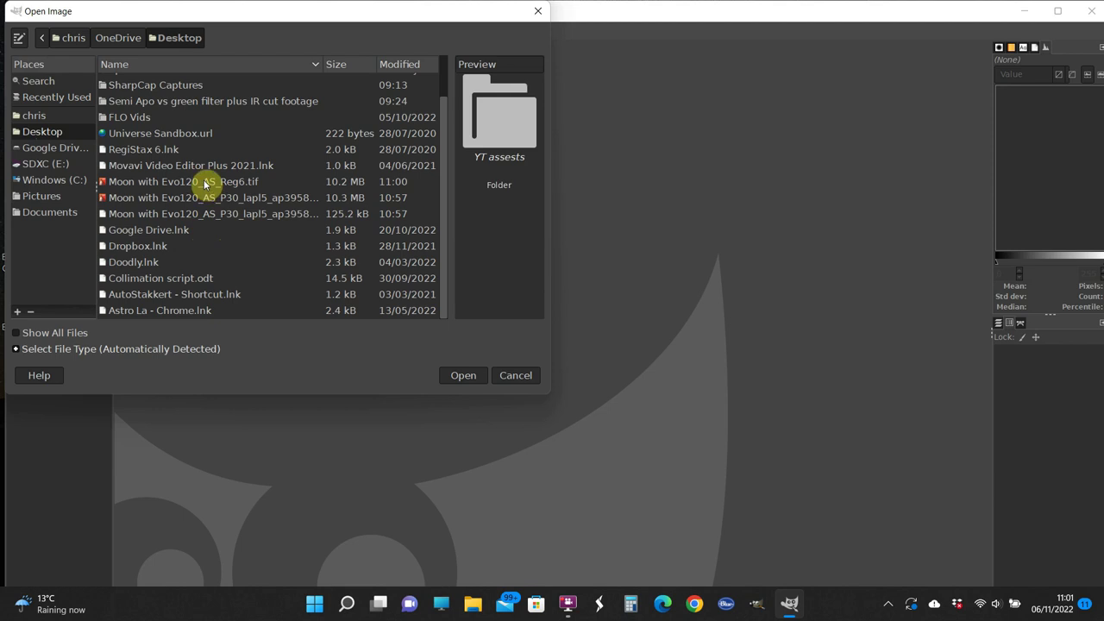
pyautogui.click(205, 182)
pyautogui.doubleClick(204, 182)
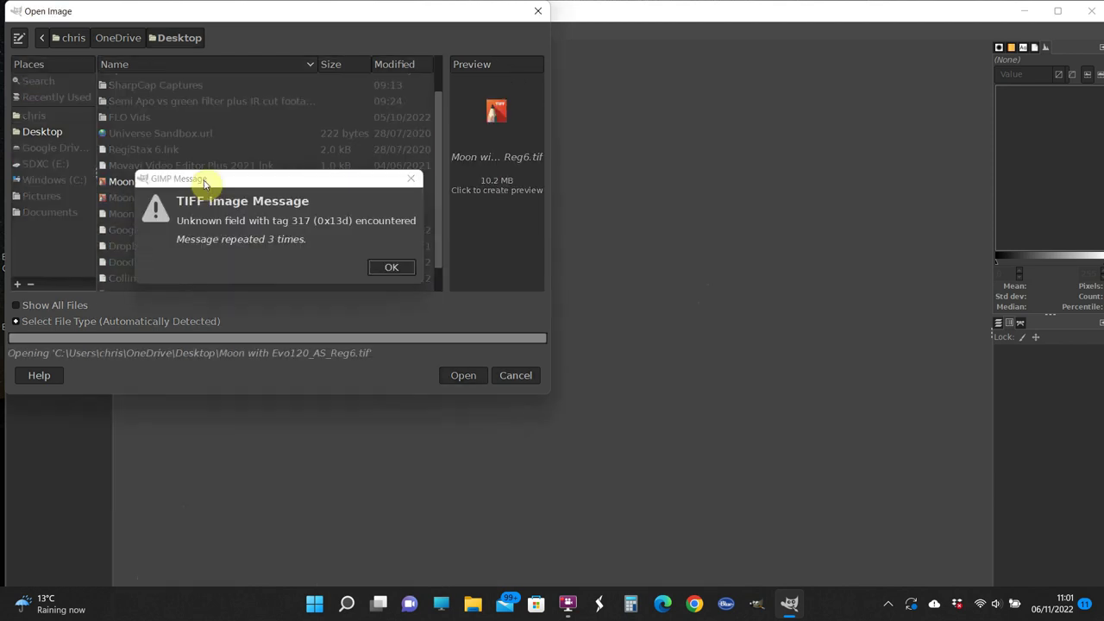
pyautogui.click(389, 268)
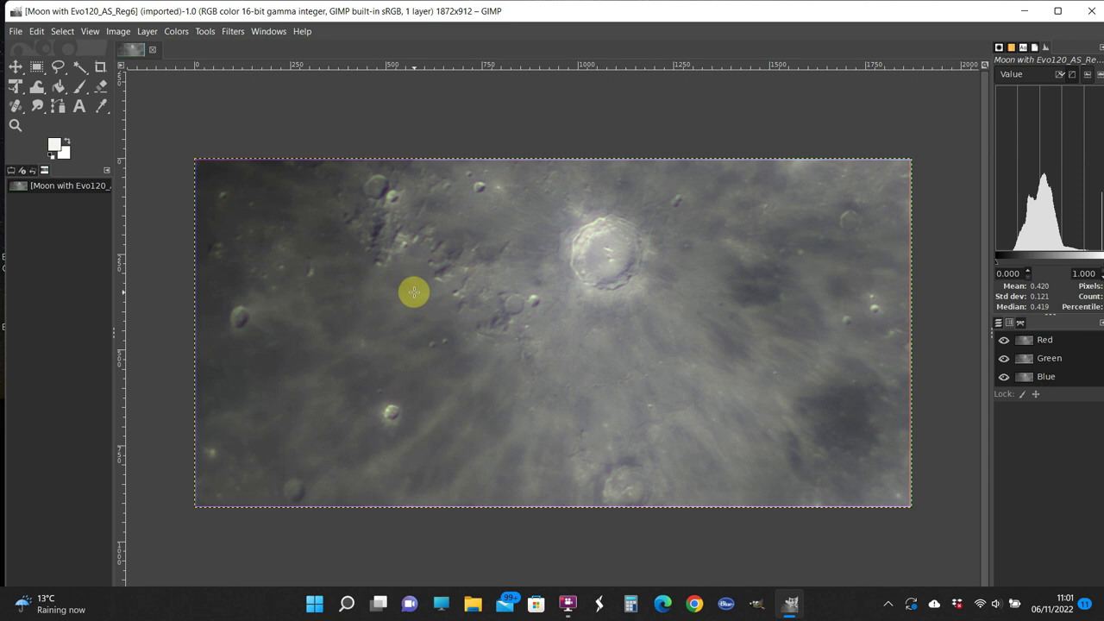
# Darken the Moon image with Levels by setting the black input level of the Value channel to 15.03
pyautogui.click(174, 32)
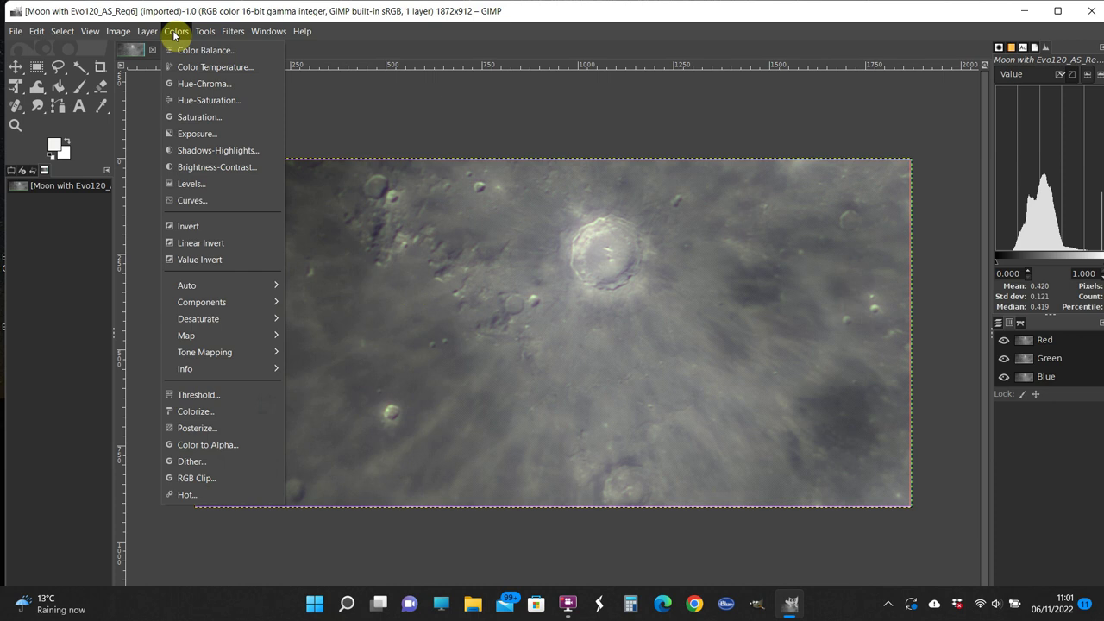
pyautogui.click(194, 183)
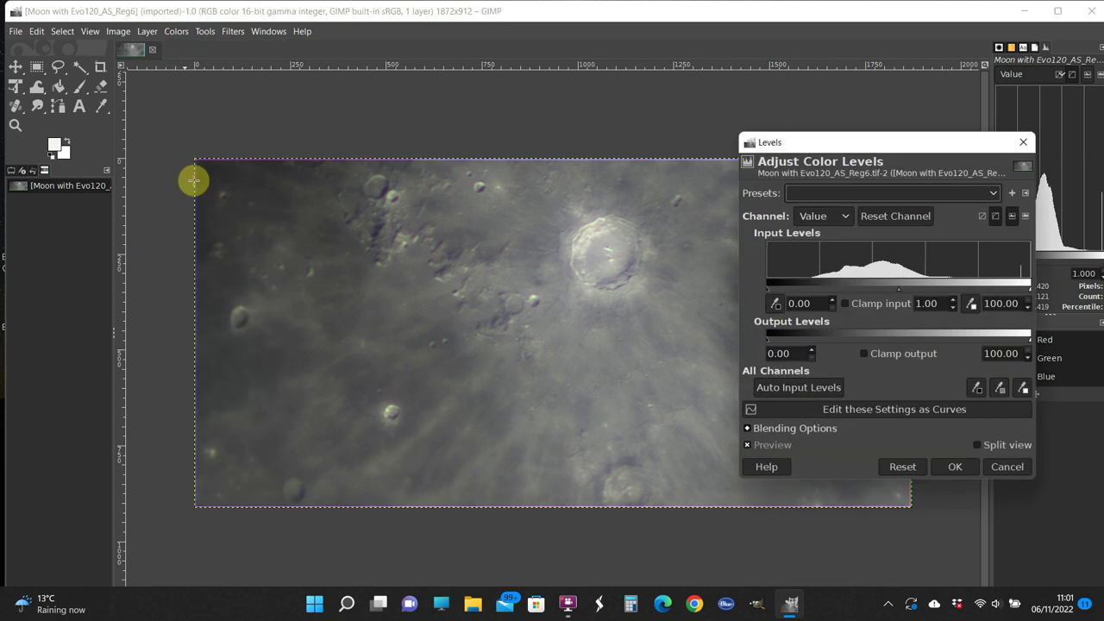
pyautogui.click(769, 295)
pyautogui.moveTo(768, 294); pyautogui.dragTo(807, 293)
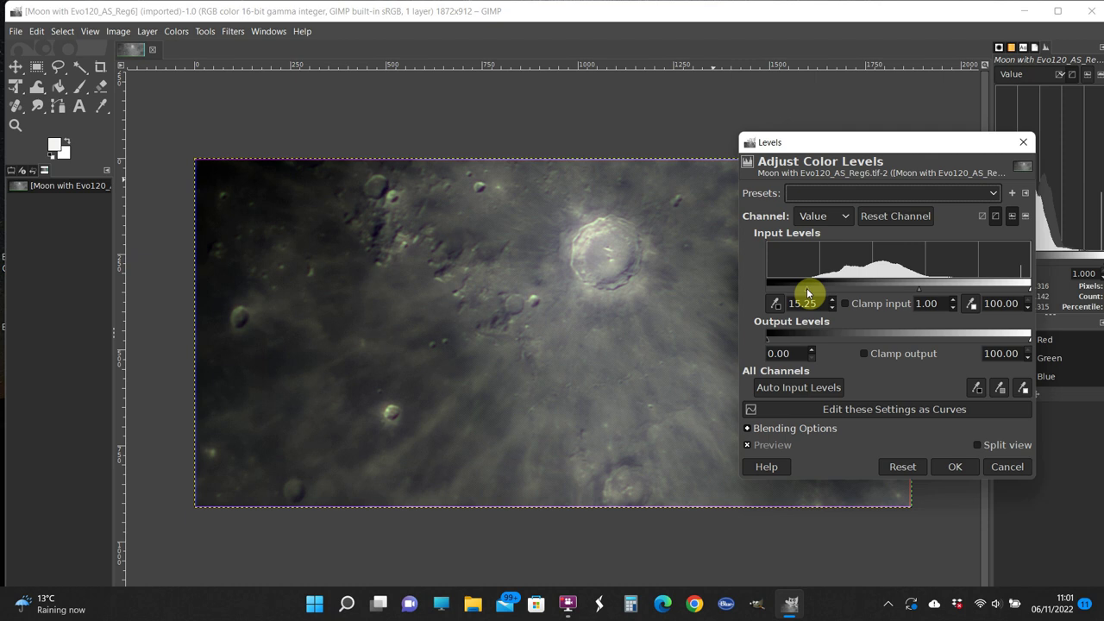
pyautogui.moveTo(808, 293); pyautogui.dragTo(807, 294)
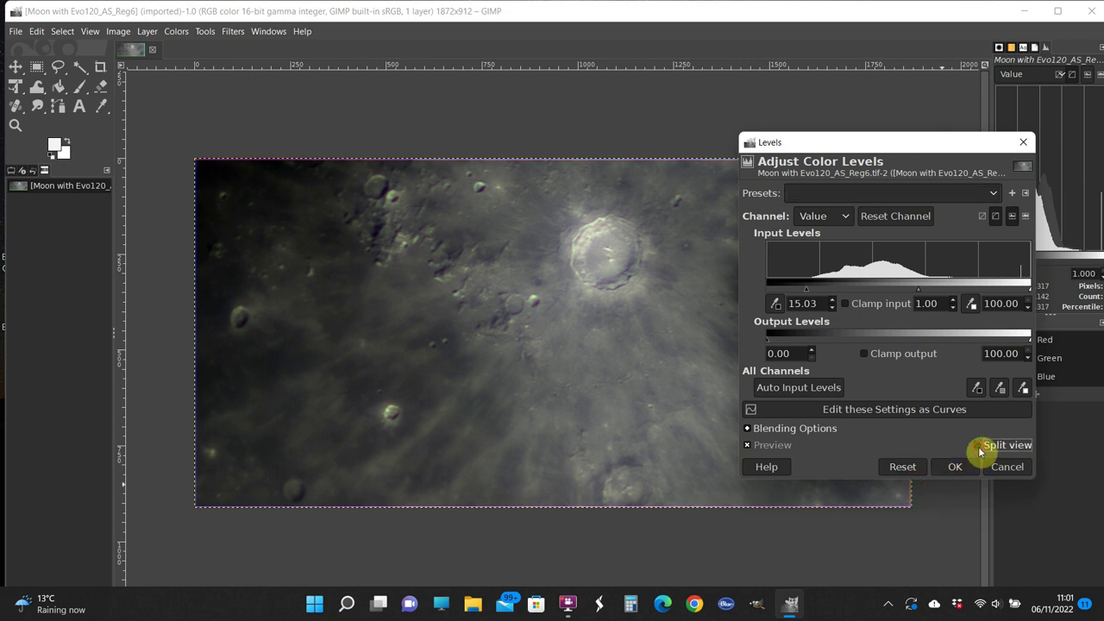
pyautogui.click(978, 448)
pyautogui.click(979, 449)
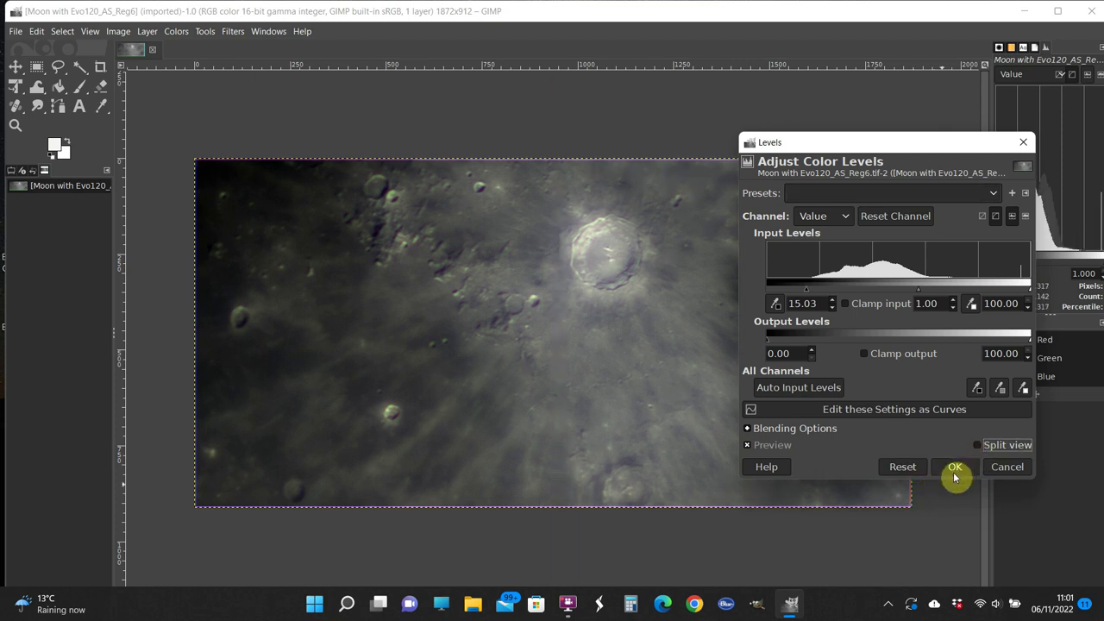
pyautogui.click(954, 470)
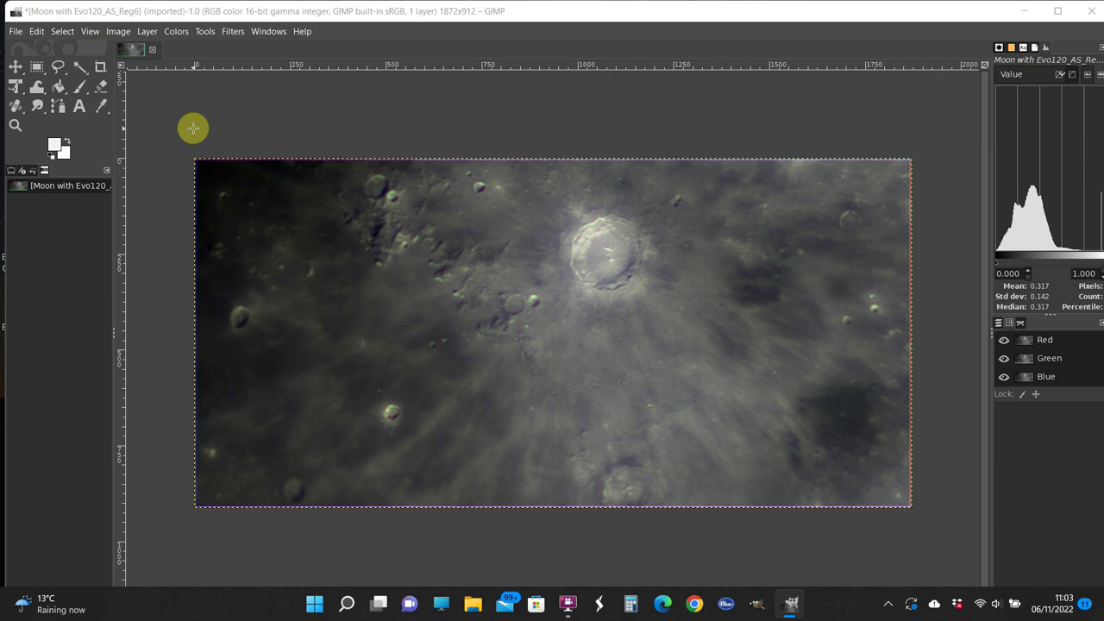
# Export the image to the desktop as Moon with Evo120_AS_Reg6_final.png with the preset PNG options
pyautogui.click(15, 33)
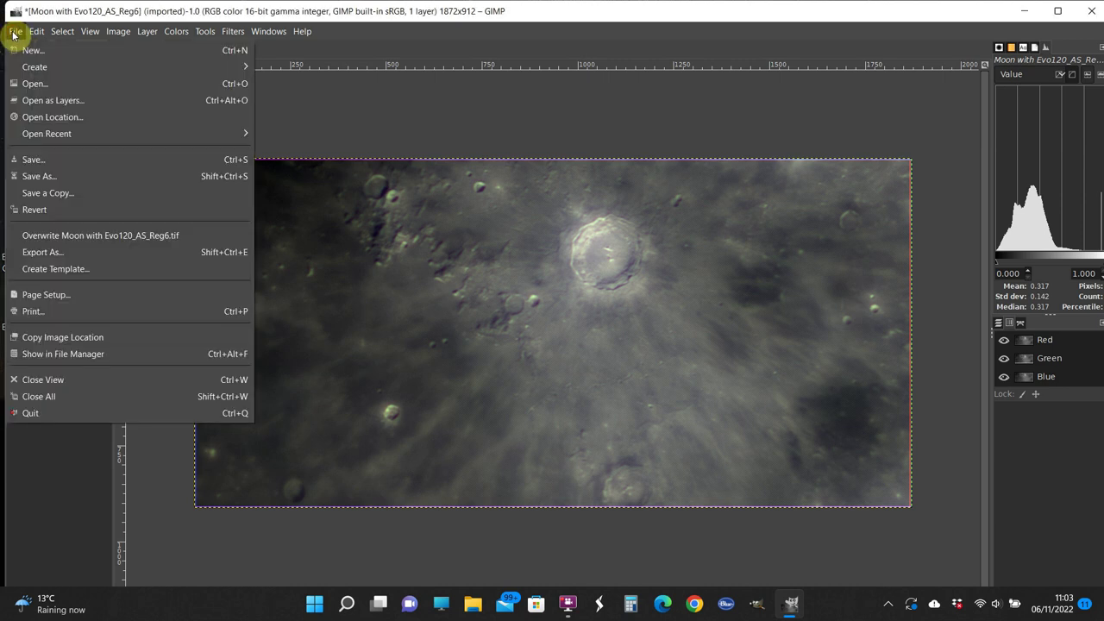
pyautogui.click(43, 251)
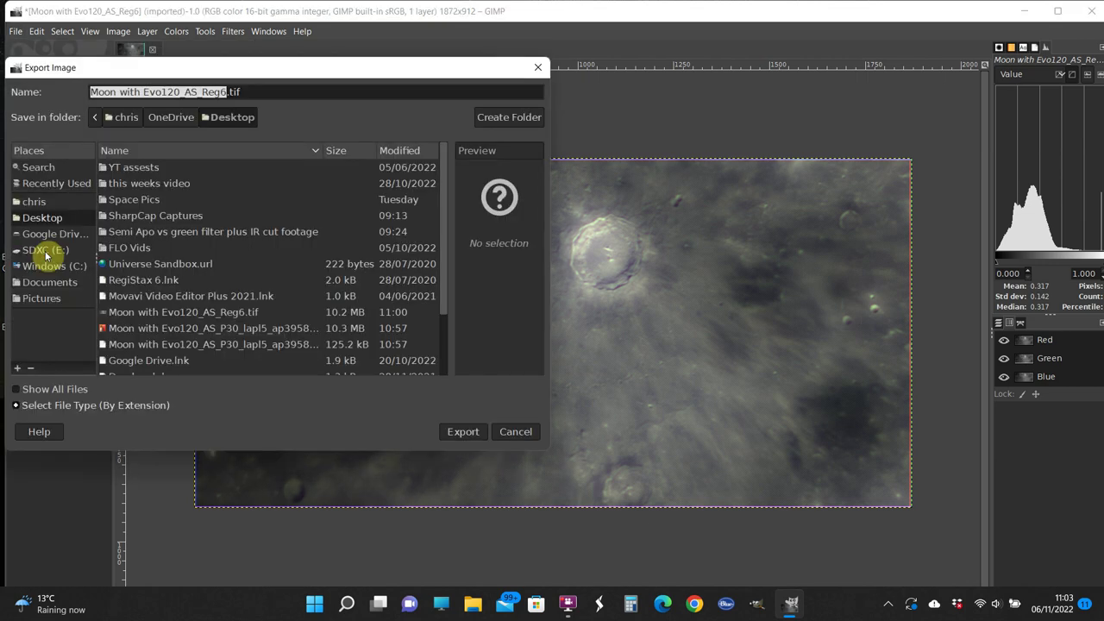
pyautogui.click(308, 94)
pyautogui.press('BackSpace')
pyautogui.press('BackSpace')
pyautogui.press('BackSpace')
pyautogui.write('png')
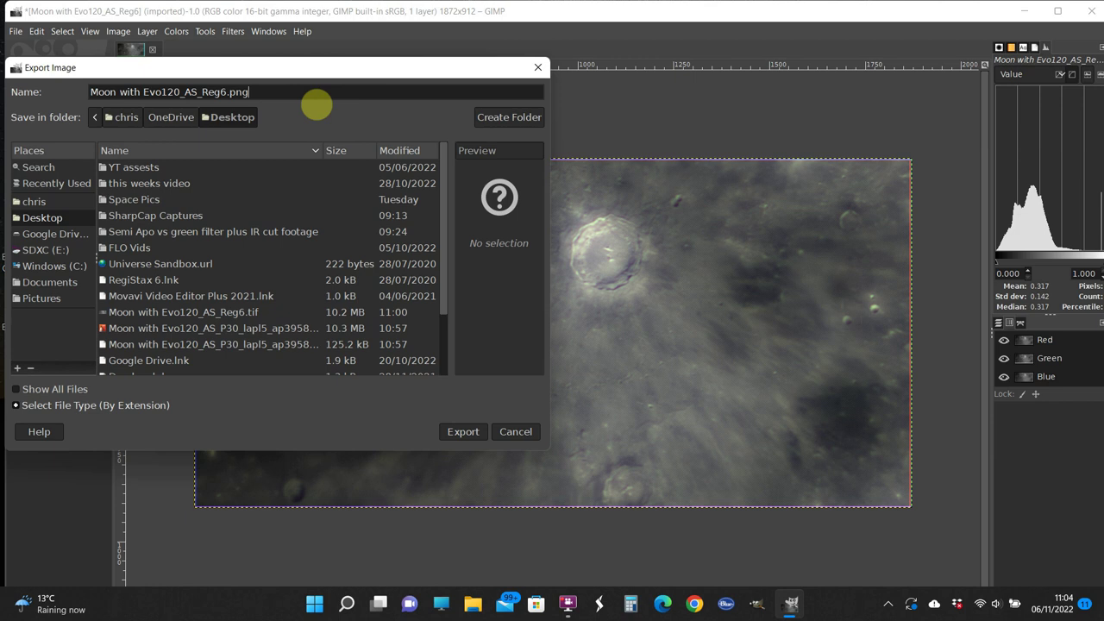
pyautogui.press('BackSpace')
pyautogui.press('BackSpace')
pyautogui.press('BackSpace')
pyautogui.press('BackSpace')
pyautogui.write('_f')
pyautogui.press('BackSpace')
pyautogui.write('final.png')
pyautogui.click(462, 432)
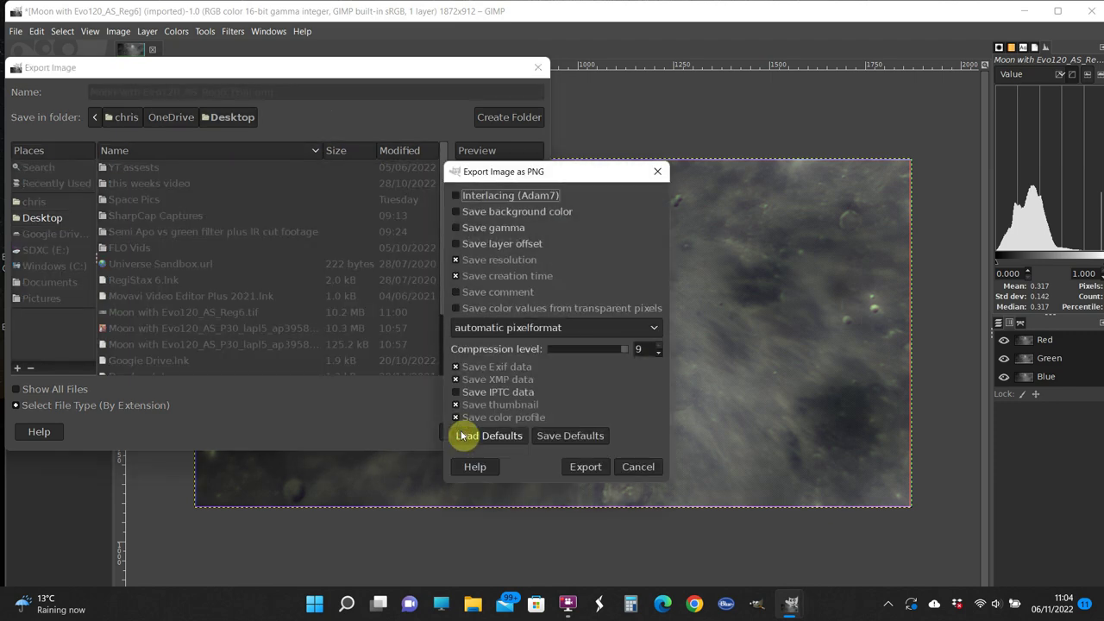
pyautogui.click(584, 467)
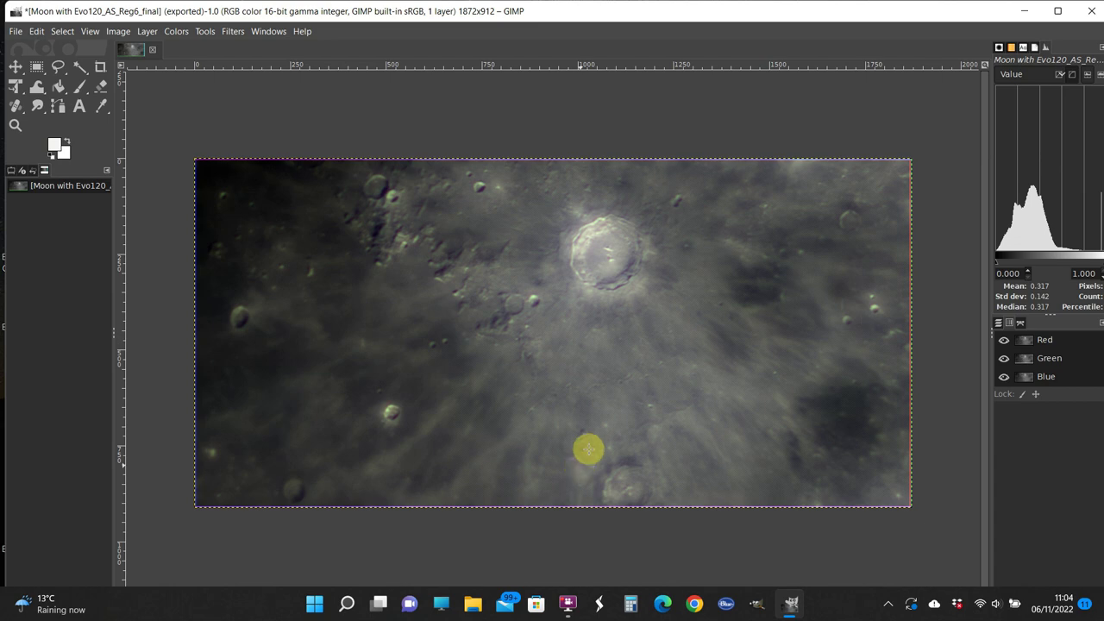
# Quit GIMP and discard the unsaved changes to the exported image
pyautogui.click(1094, 12)
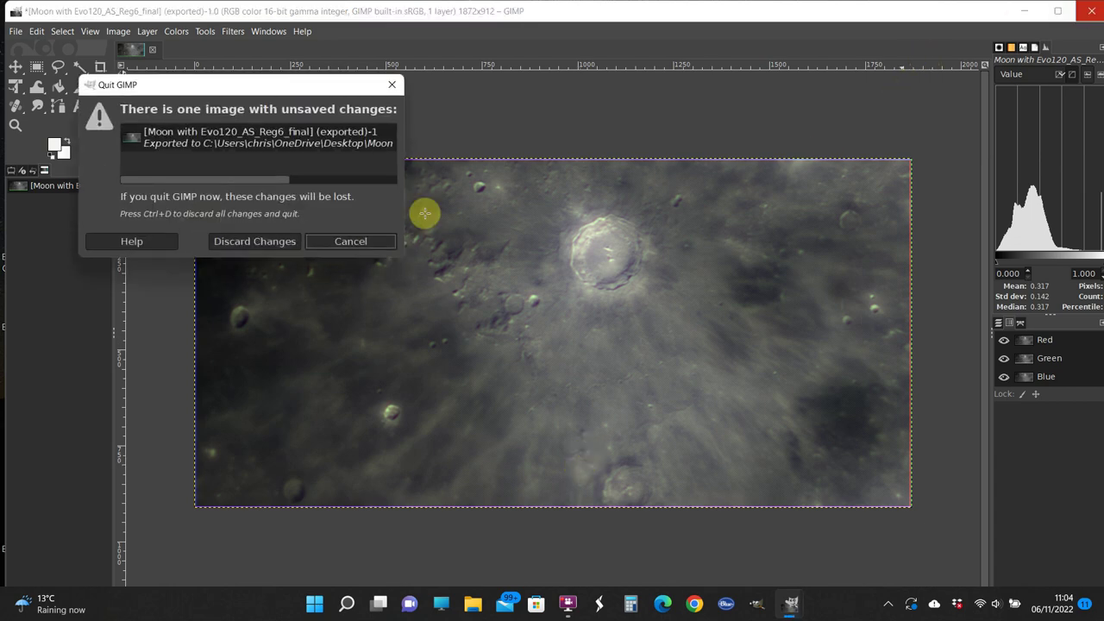
pyautogui.click(249, 242)
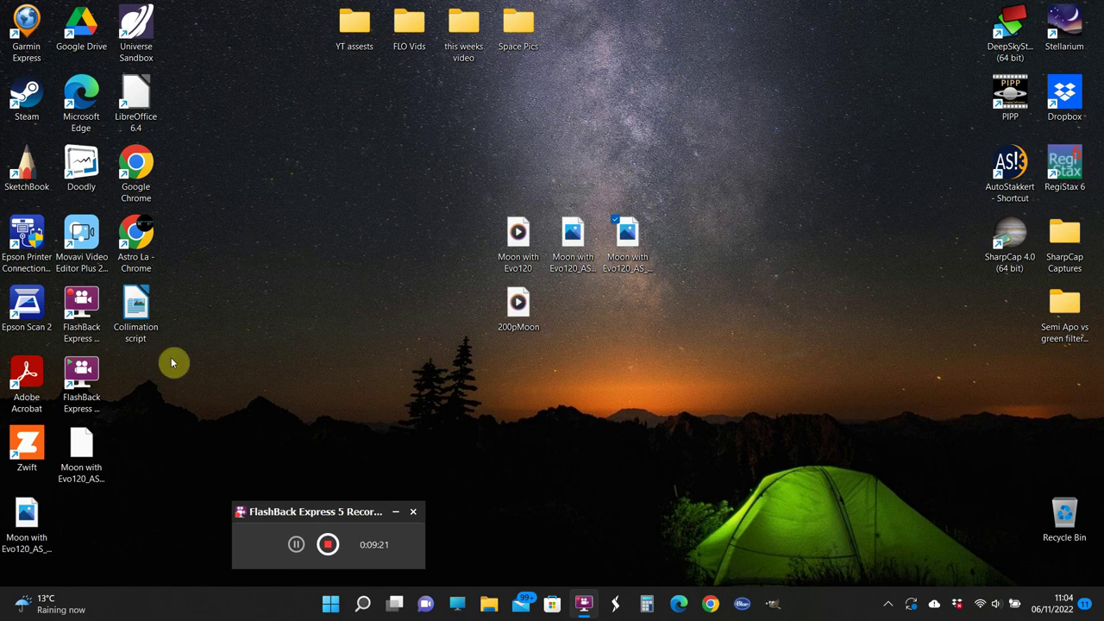
# Move Moon with Evo120_AS_Reg6_final.png beside the other Evo120 Moon files on the desktop and view it in Photos
pyautogui.moveTo(25, 518); pyautogui.dragTo(677, 237)
pyautogui.doubleClick(677, 238)
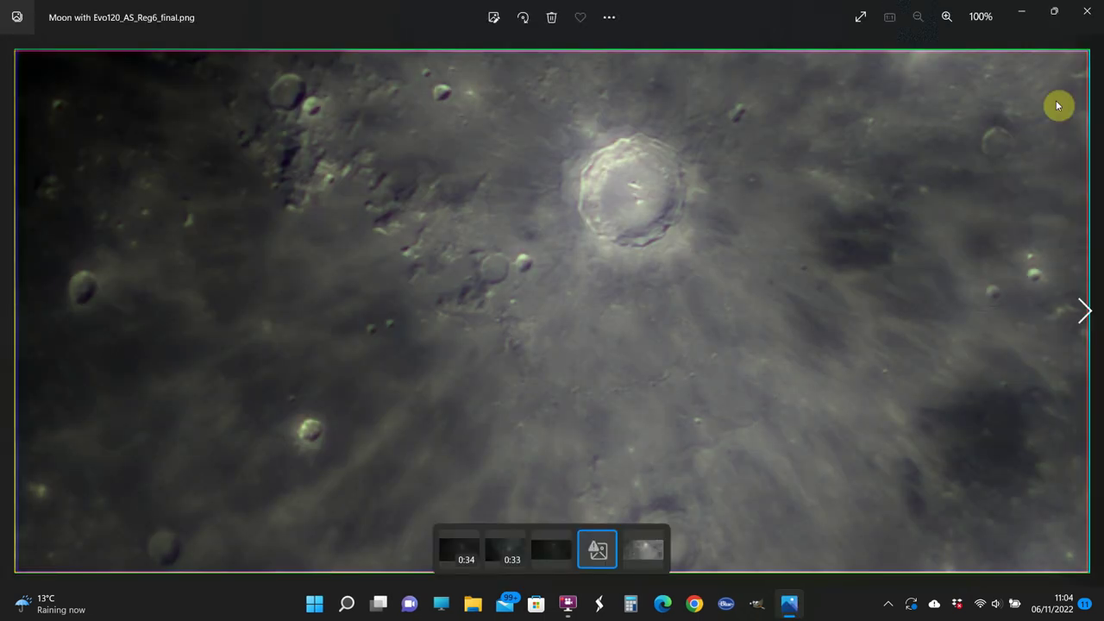
pyautogui.click(1086, 16)
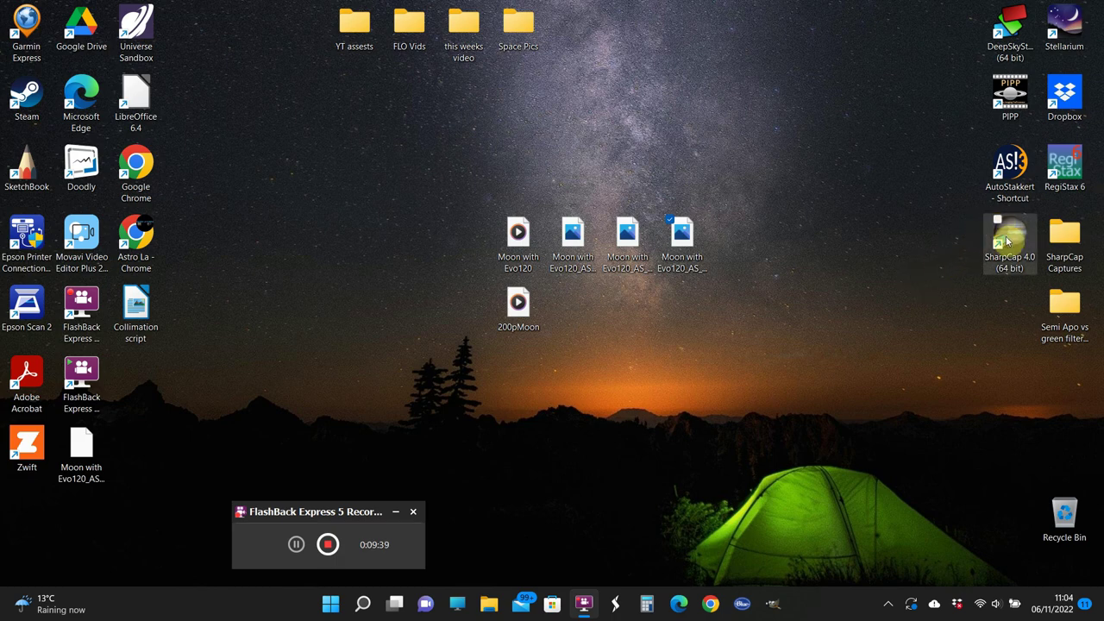
# Launch AutoStakkert and open the 200pMoon video from the desktop
pyautogui.doubleClick(1011, 173)
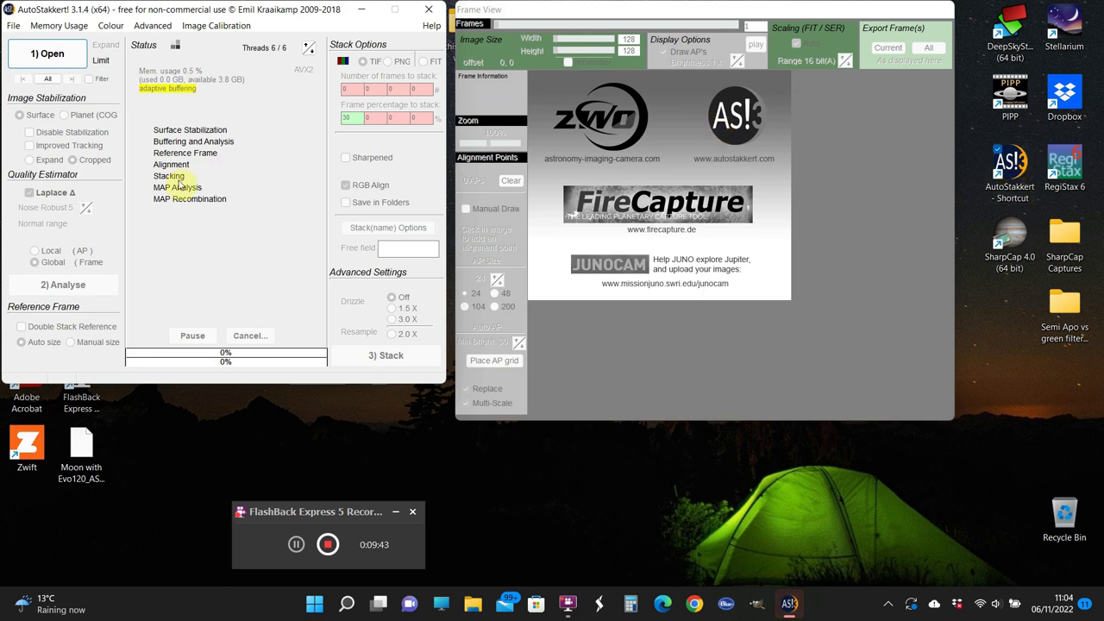
pyautogui.click(45, 60)
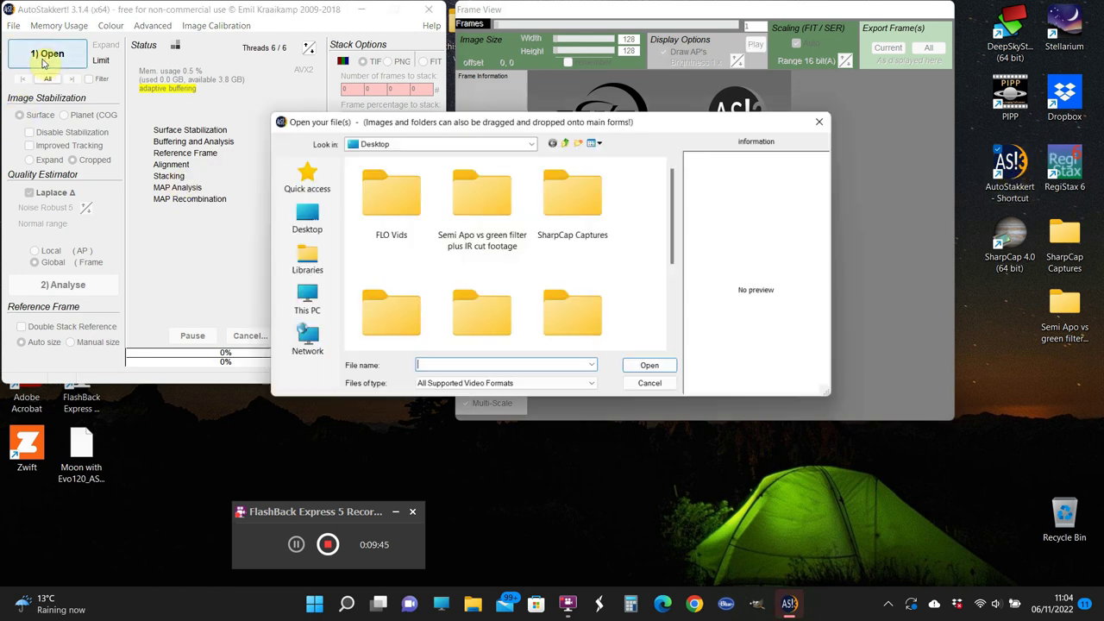
pyautogui.scroll(-5, 483, 311)
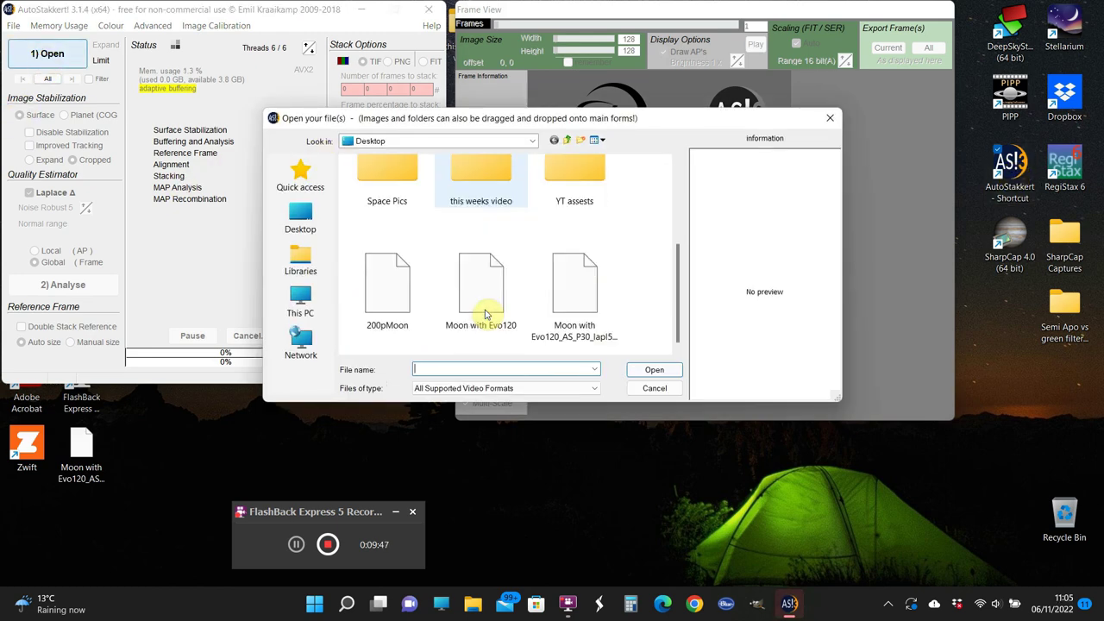
pyautogui.doubleClick(390, 295)
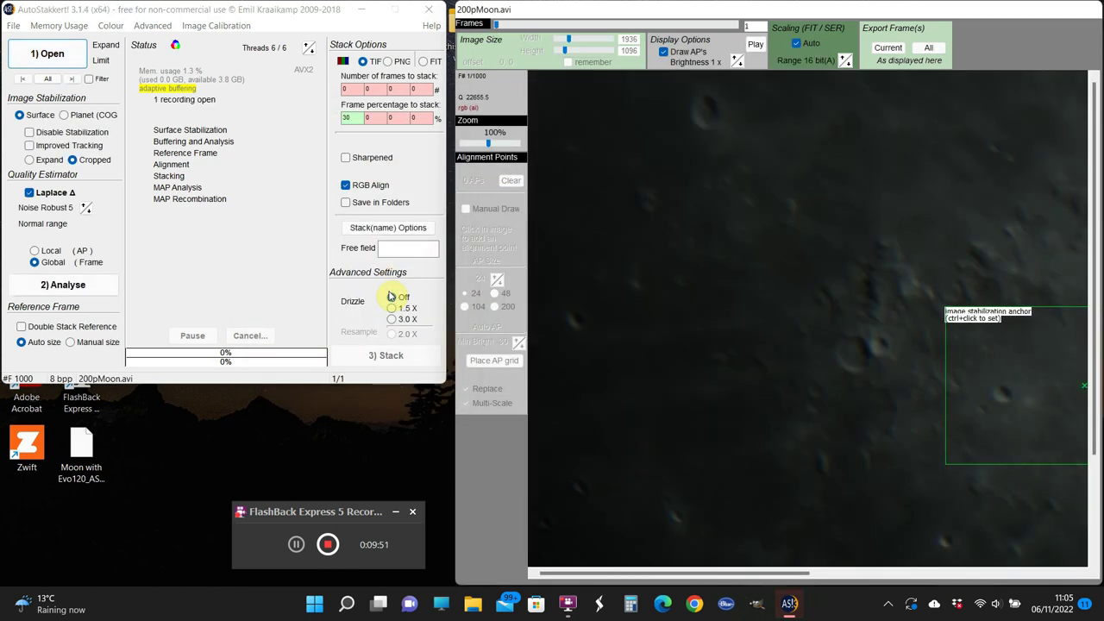
# Place the image stabilization anchor so that its box surrounds the large bright crater in the 200pMoon frame
pyautogui.moveTo(781, 572); pyautogui.dragTo(936, 580)
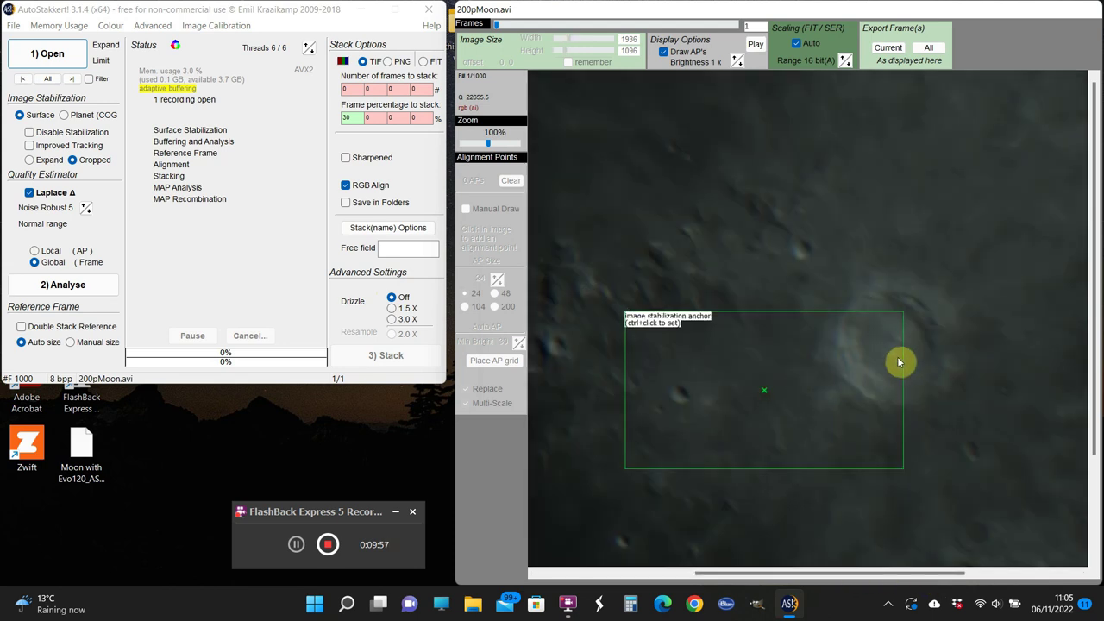
pyautogui.keyDown('ctrl'); pyautogui.click(792, 369); pyautogui.keyUp('ctrl')
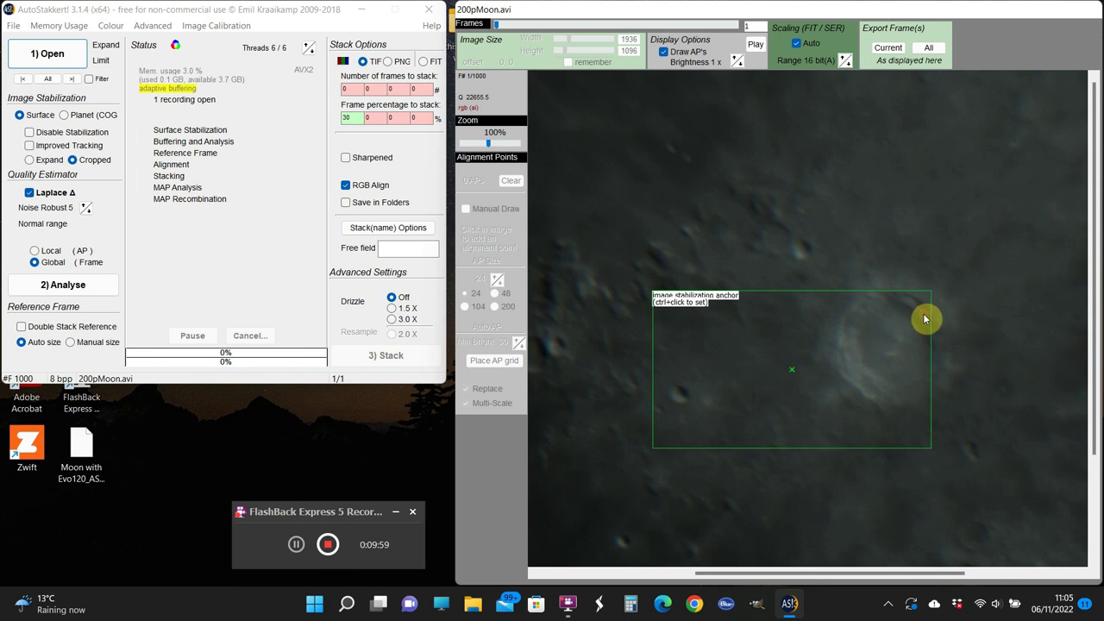
pyautogui.keyDown('ctrl'); pyautogui.click(835, 345); pyautogui.keyUp('ctrl')
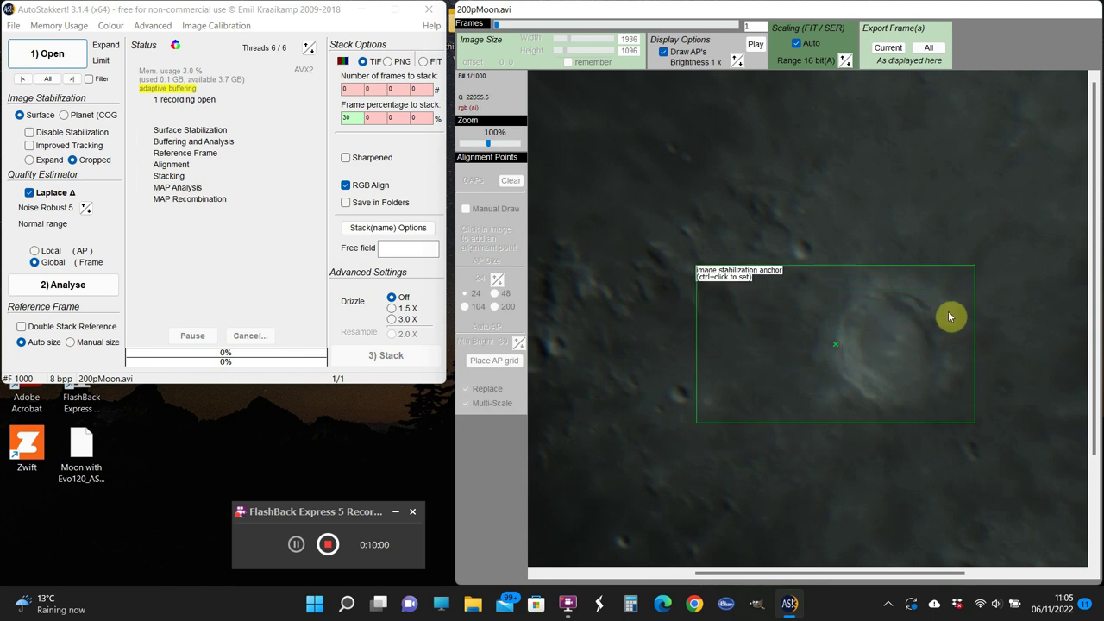
pyautogui.keyDown('ctrl'); pyautogui.click(852, 320); pyautogui.keyUp('ctrl')
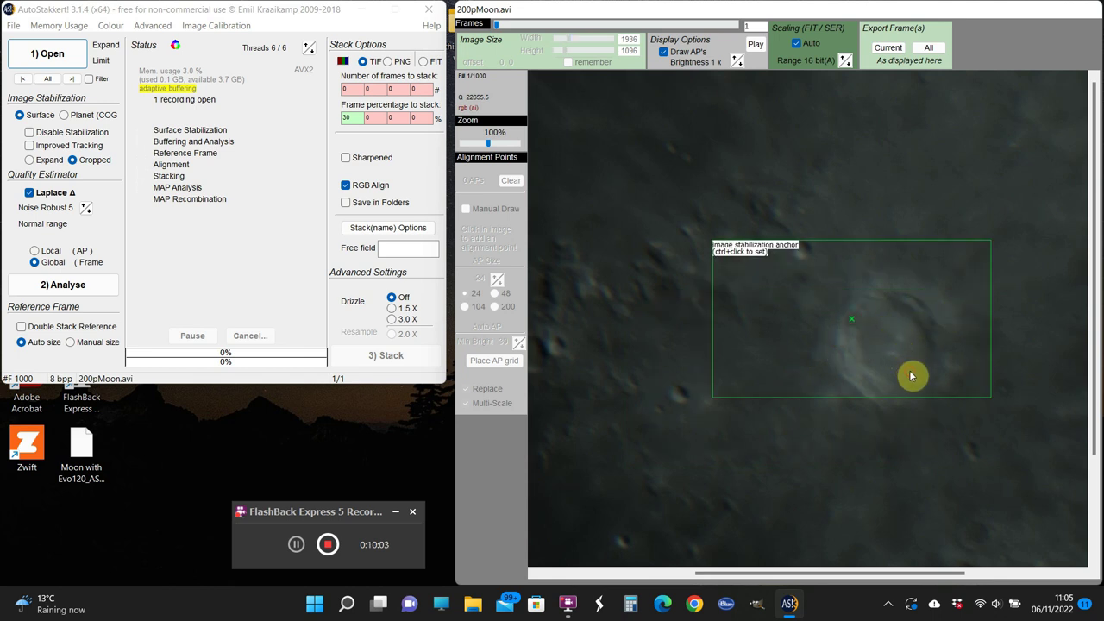
pyautogui.keyDown('ctrl'); pyautogui.click(854, 319); pyautogui.keyUp('ctrl')
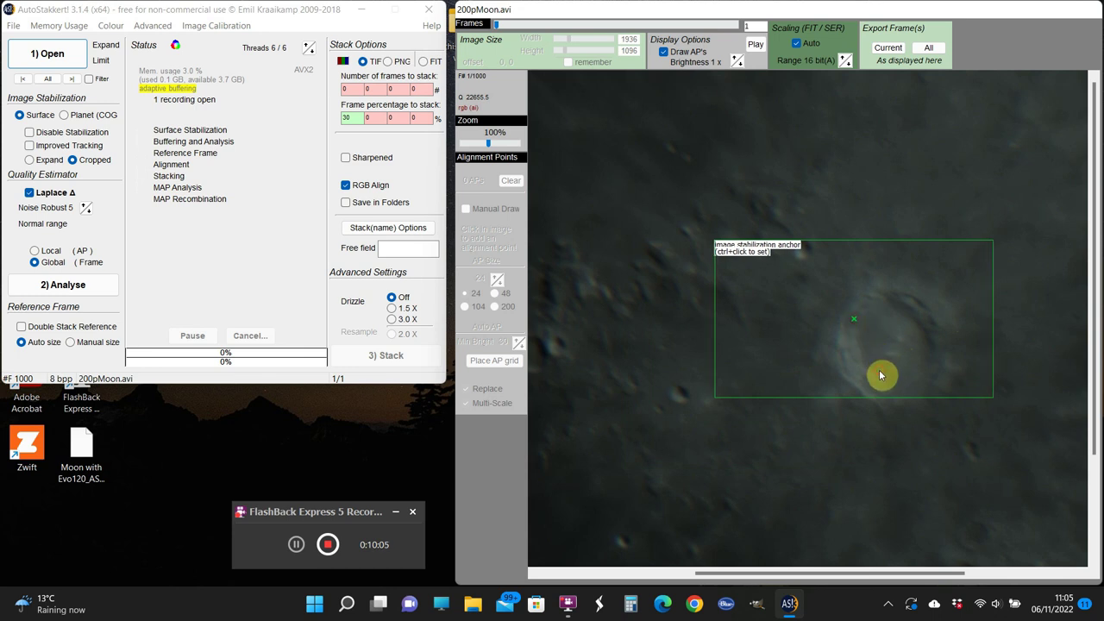
pyautogui.keyDown('ctrl'); pyautogui.click(849, 316); pyautogui.keyUp('ctrl')
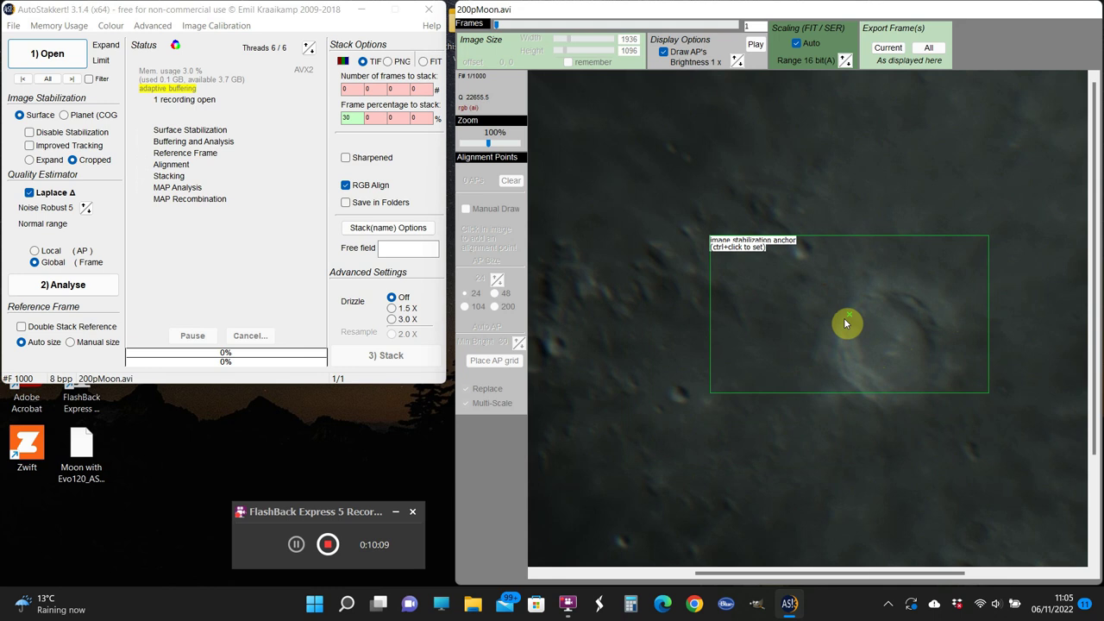
pyautogui.keyDown('ctrl'); pyautogui.click(860, 347); pyautogui.keyUp('ctrl')
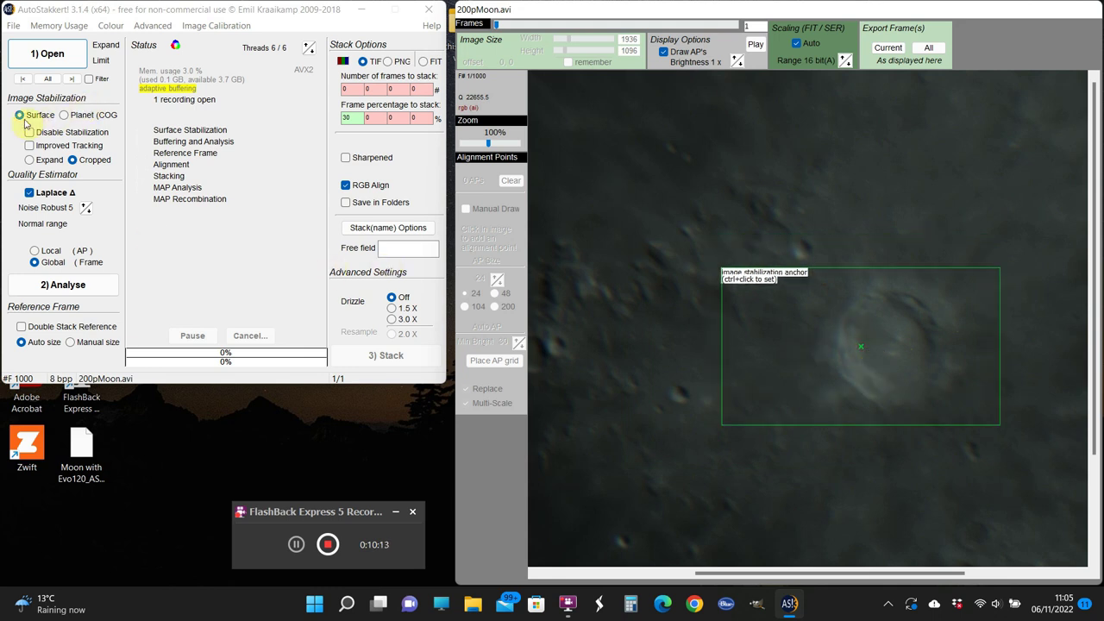
# Analyse the 200pMoon frames and stack the best 30% as TIF using an automatic grid of size 24 alignment points
pyautogui.click(59, 287)
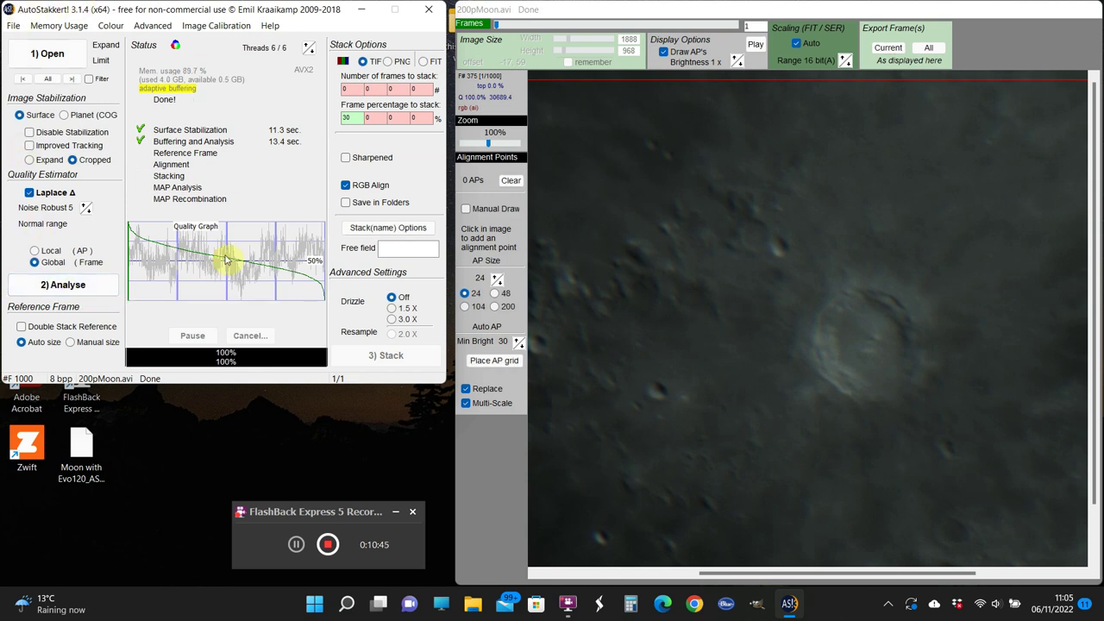
pyautogui.click(488, 364)
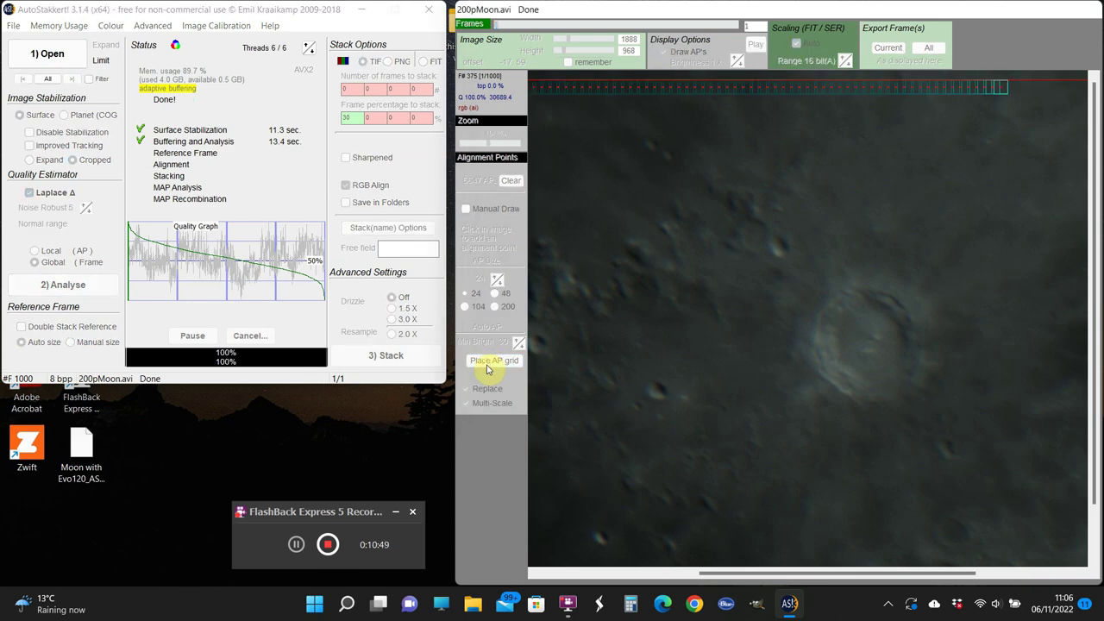
pyautogui.click(392, 355)
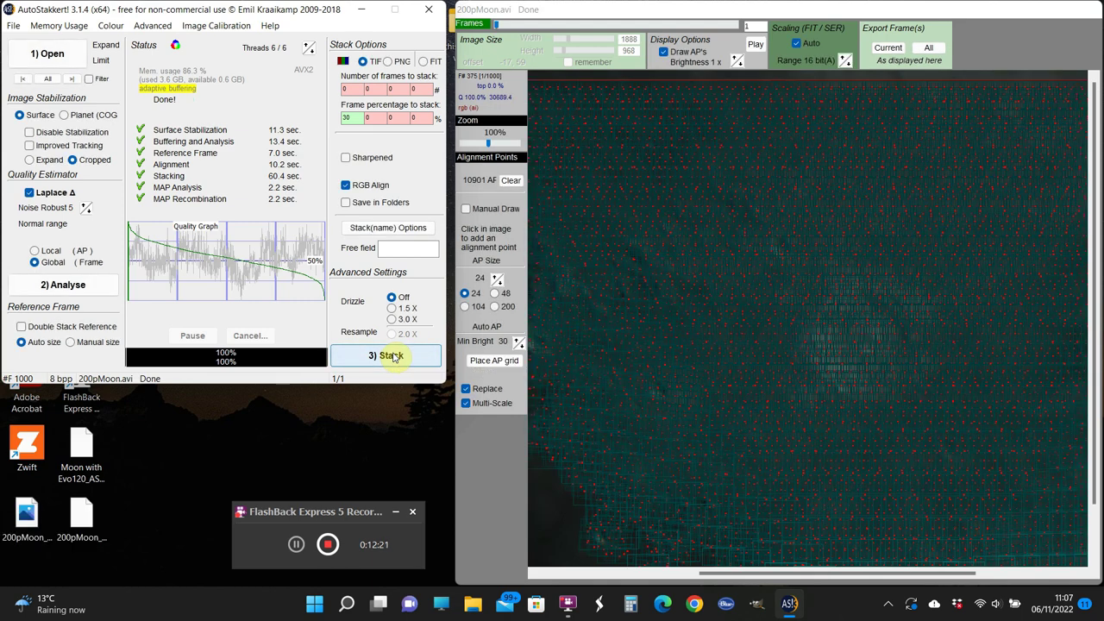
# Close AutoStakkert and move 200pMoon_AS_P30_lapl5_ap10901.as3 beside the 200pMoon video on the desktop
pyautogui.click(433, 10)
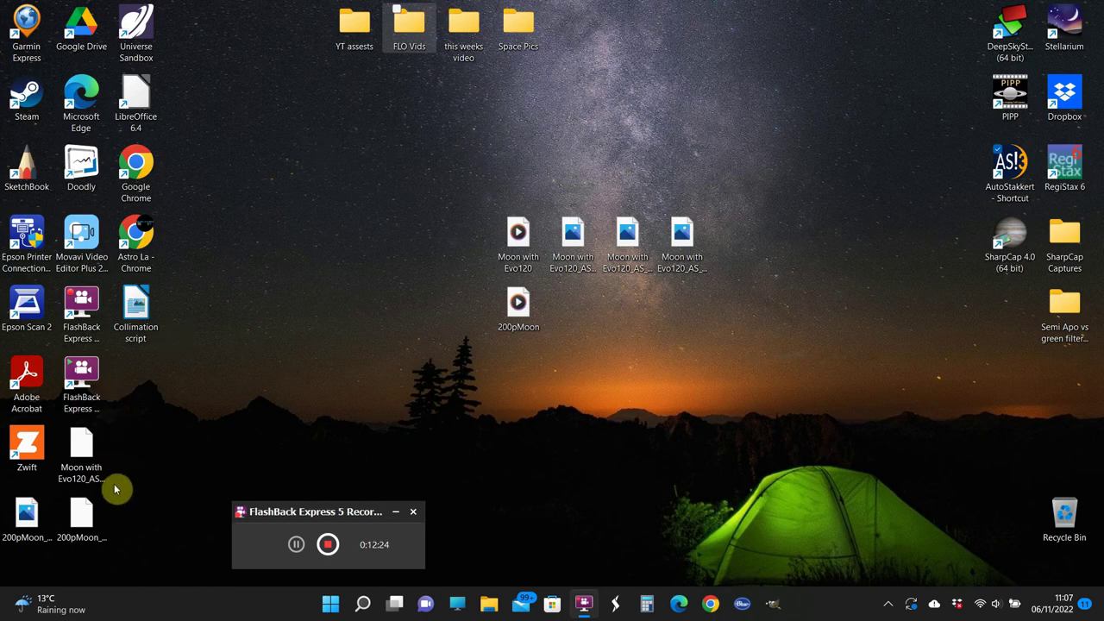
pyautogui.click(84, 515)
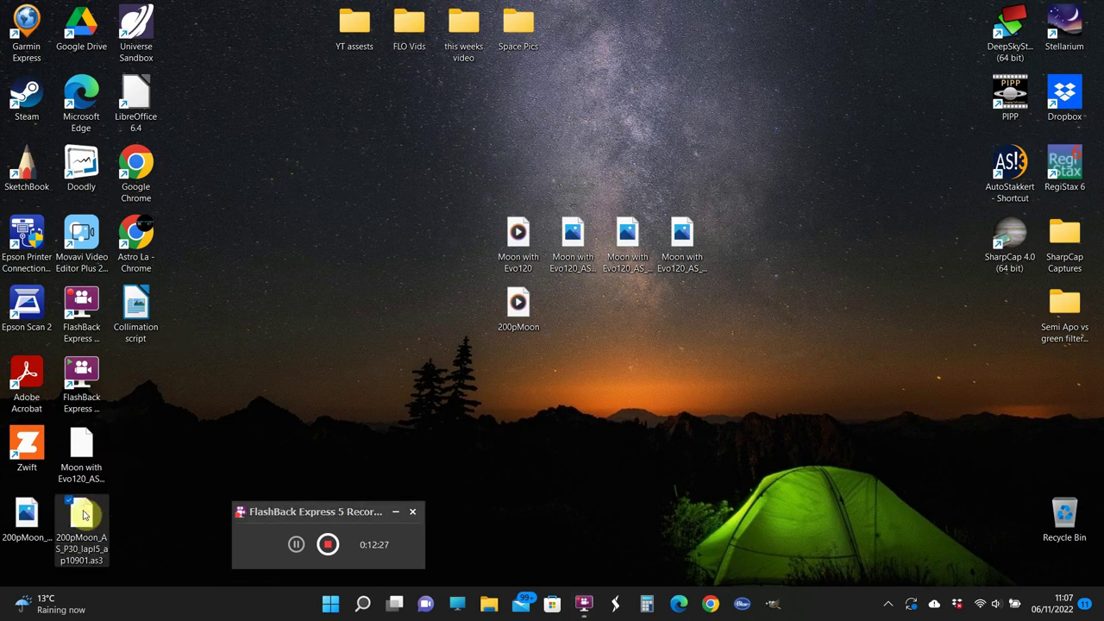
pyautogui.moveTo(84, 515); pyautogui.dragTo(585, 320)
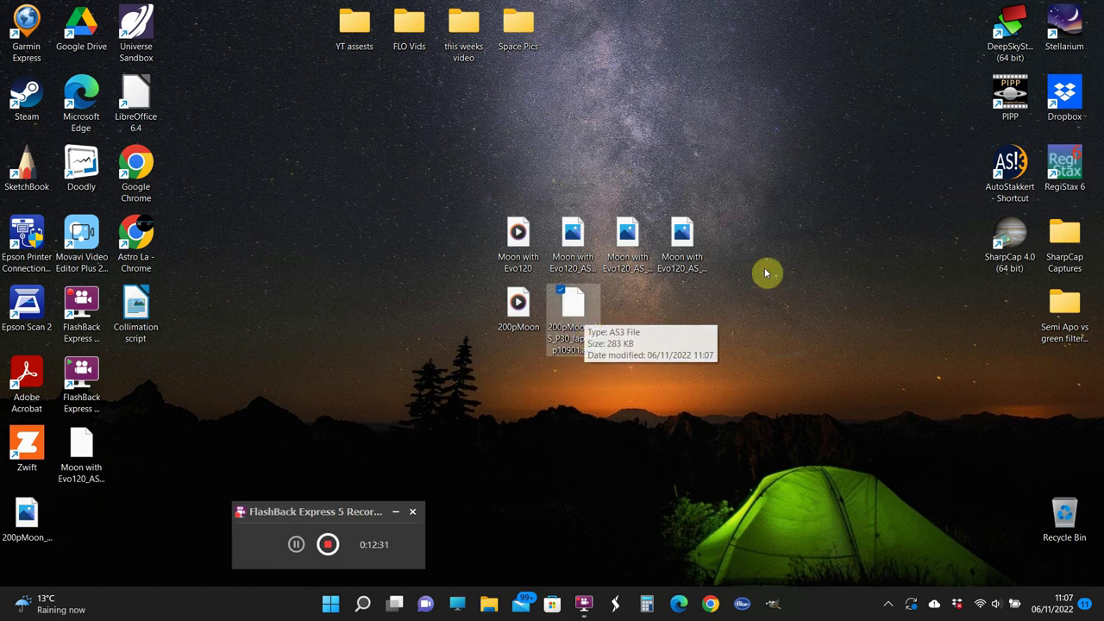
# Launch RegiStax 6 and open 200pMoon_AS_P30_lapl5_ap10901.tif from the desktop with its intensity levels stretched
pyautogui.click(1062, 171)
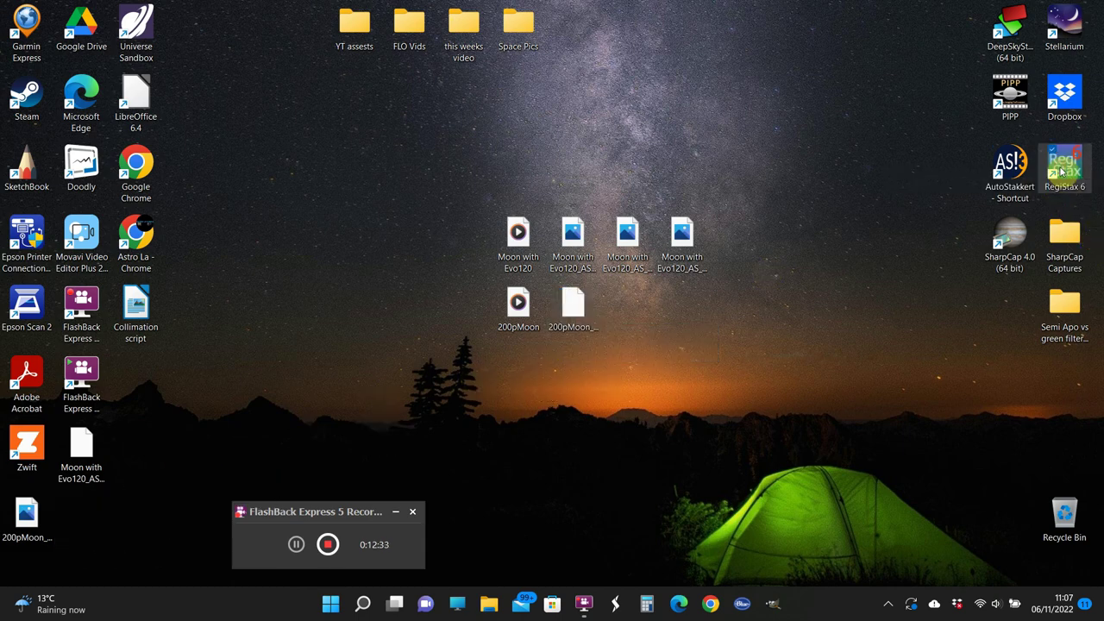
pyautogui.doubleClick(1063, 170)
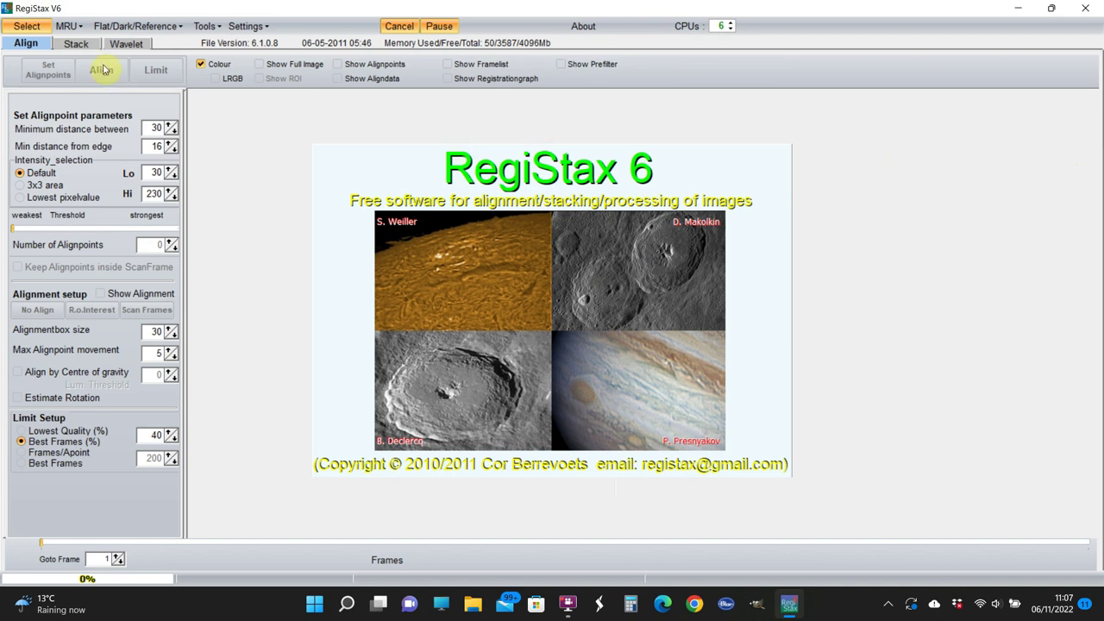
pyautogui.click(24, 27)
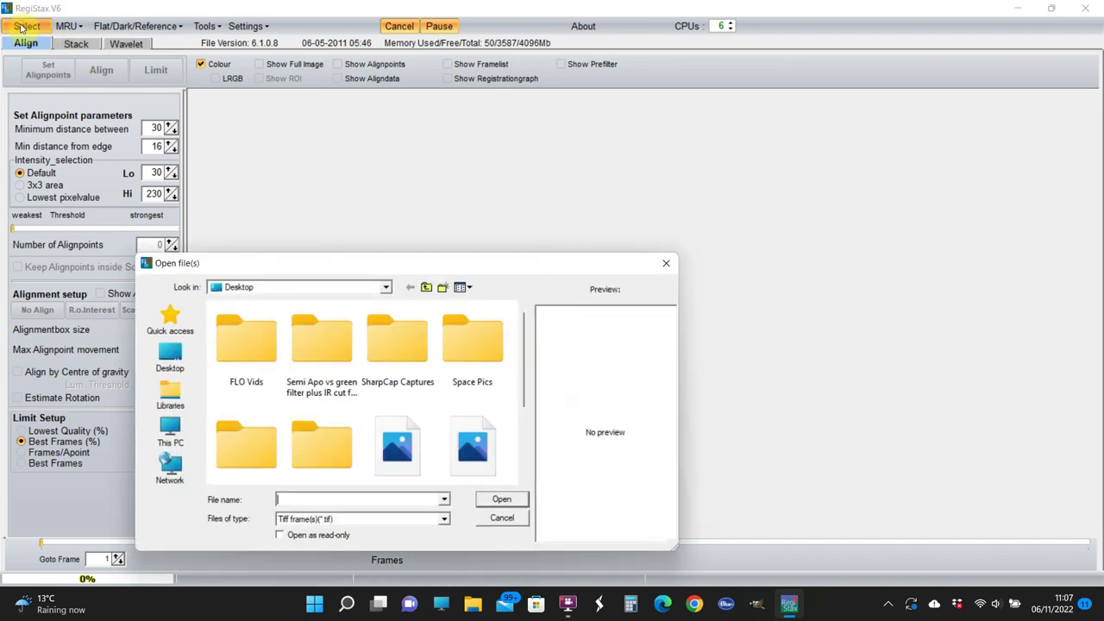
pyautogui.scroll(-2, 384, 419)
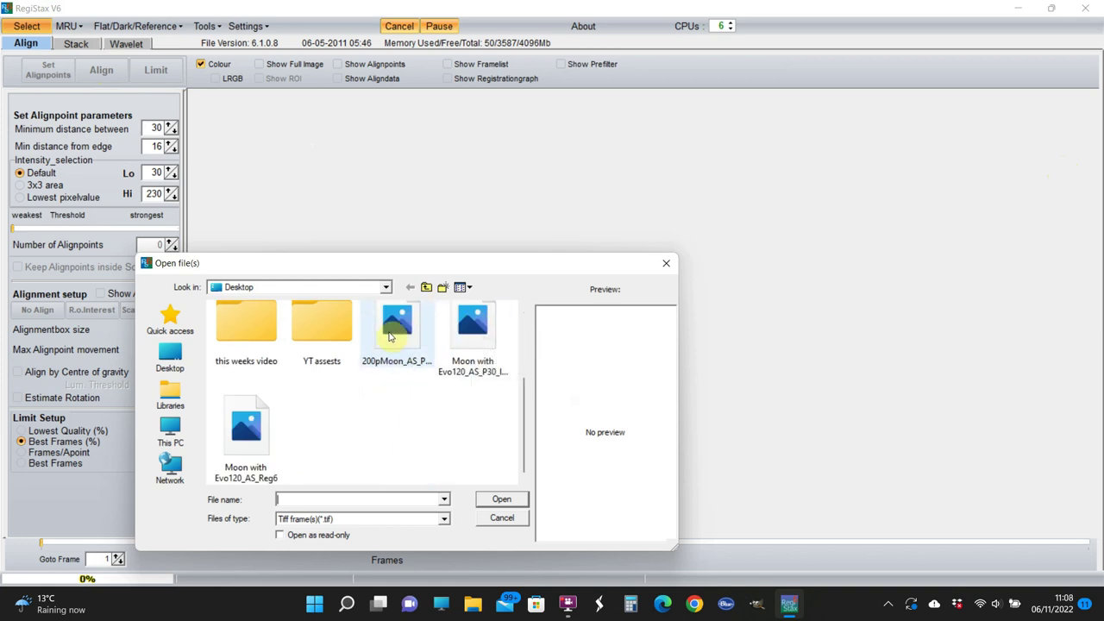
pyautogui.click(389, 336)
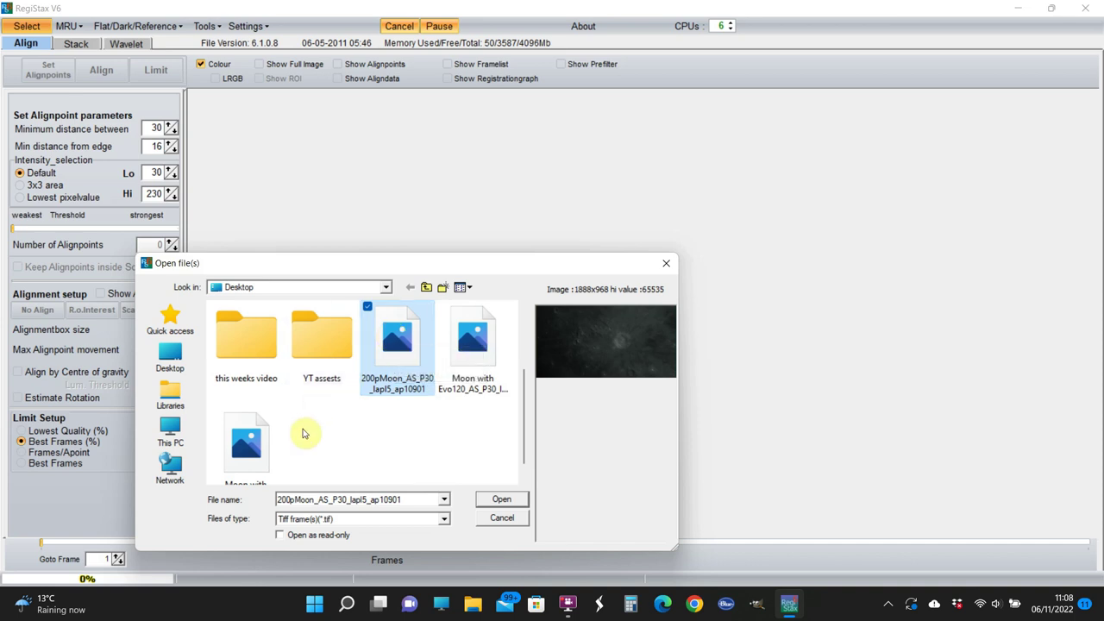
pyautogui.scroll(-1, 302, 432)
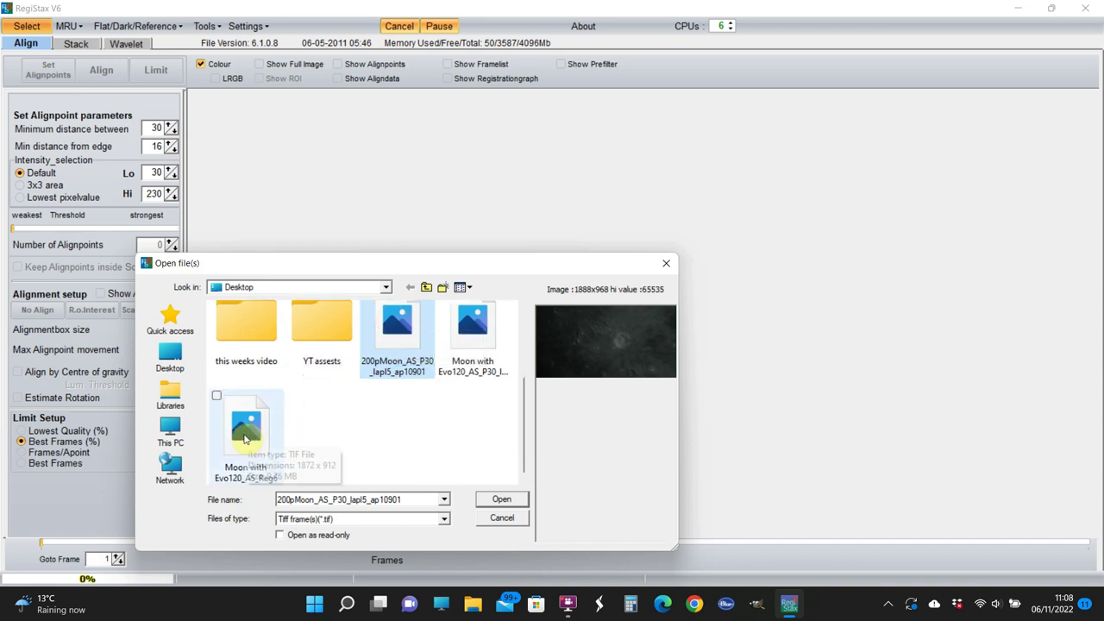
pyautogui.doubleClick(385, 325)
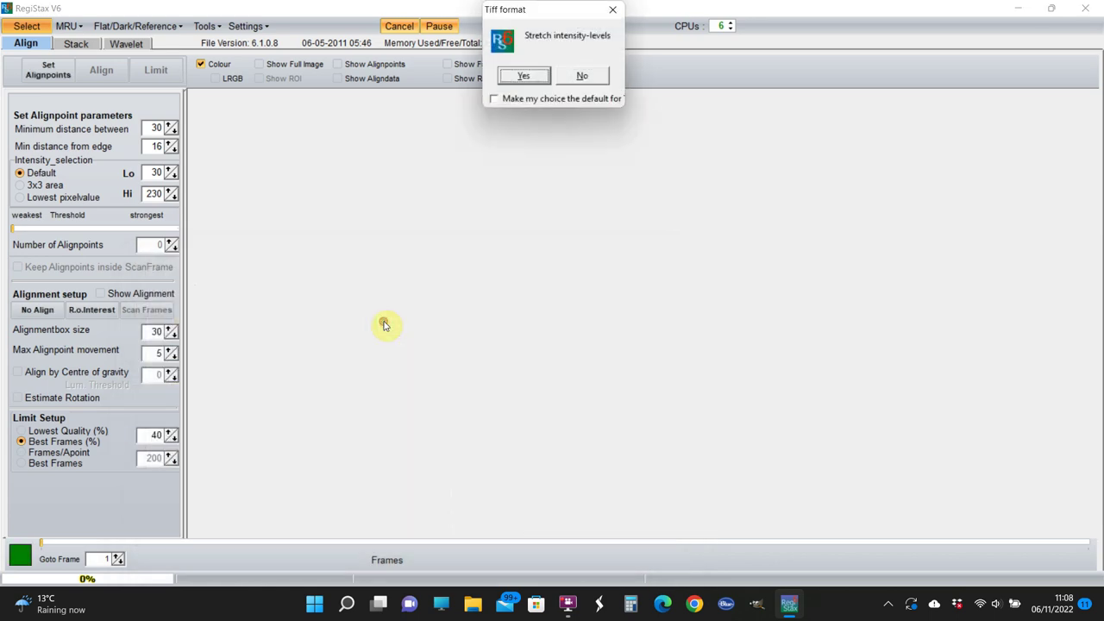
pyautogui.click(523, 76)
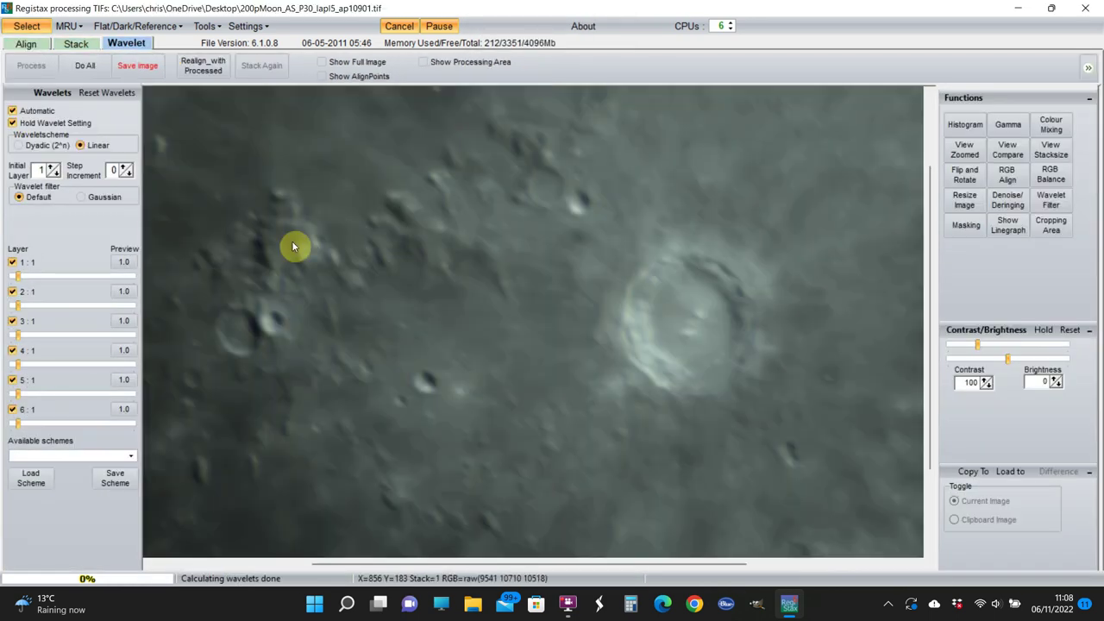
# Load the wavelet scheme Moon comparison test.rwv and apply it to the whole image
pyautogui.click(31, 479)
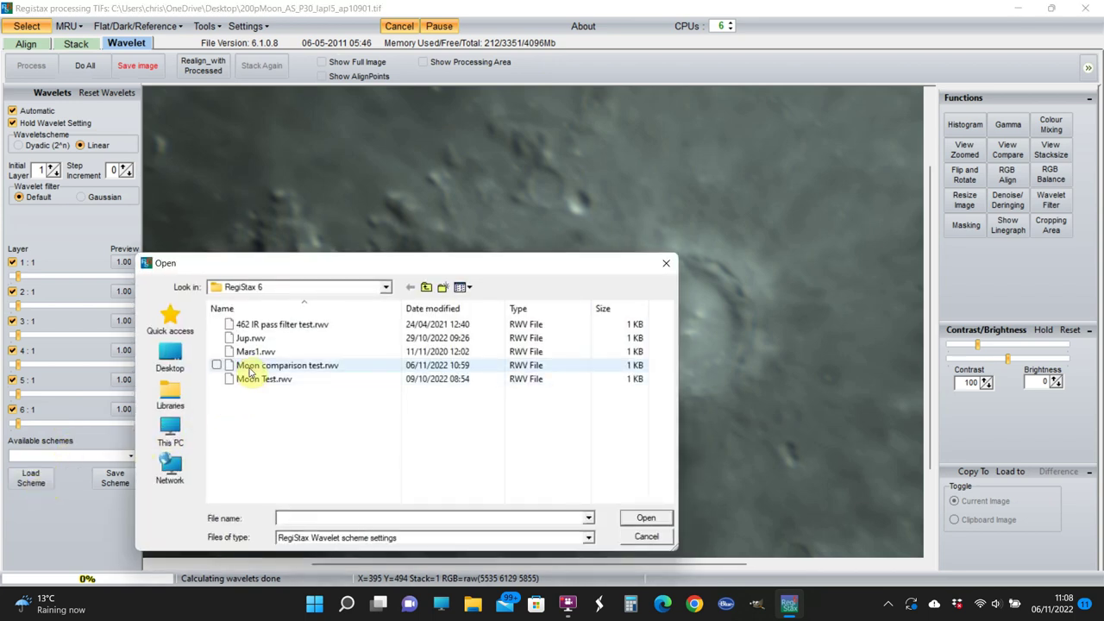
pyautogui.click(248, 367)
pyautogui.click(646, 518)
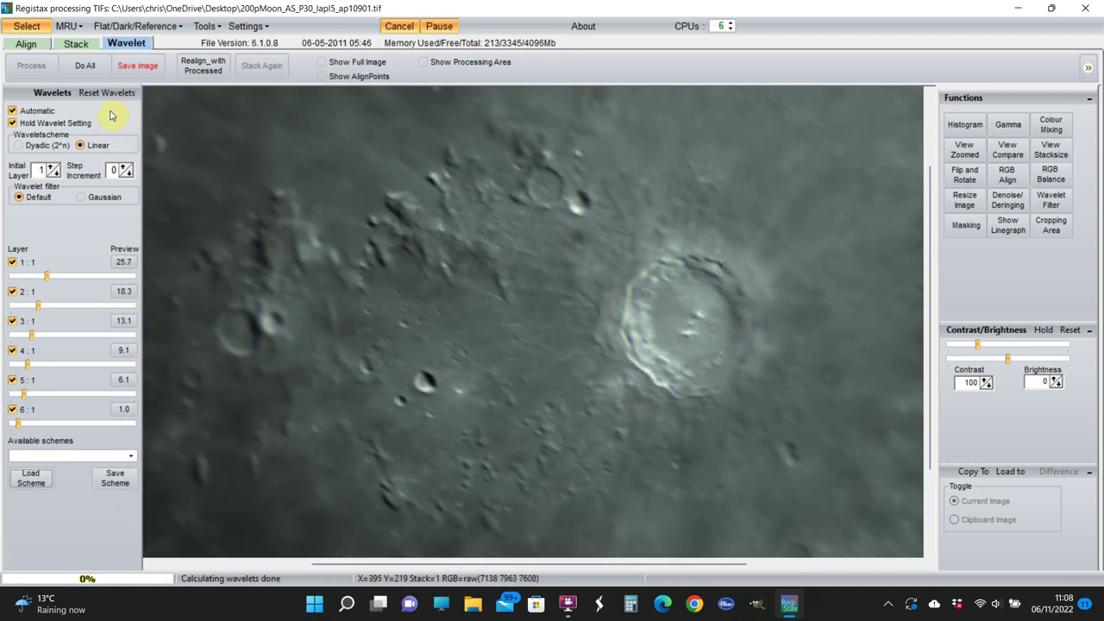
pyautogui.click(85, 65)
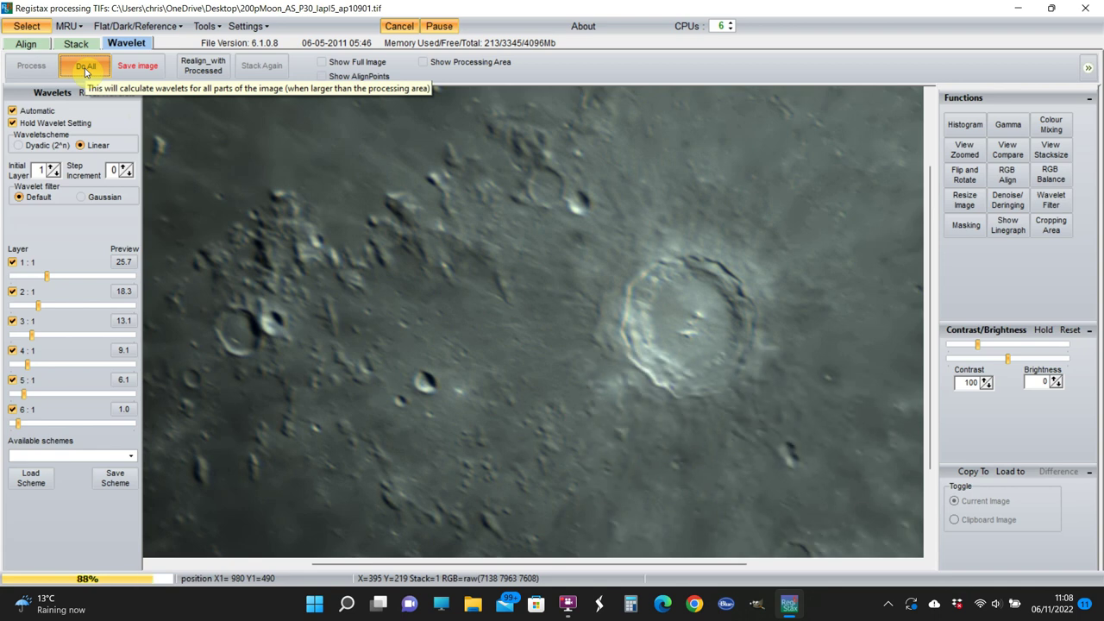
# Auto-balance the RGB colours and apply the correction to the whole image
pyautogui.click(1050, 176)
pyautogui.click(721, 249)
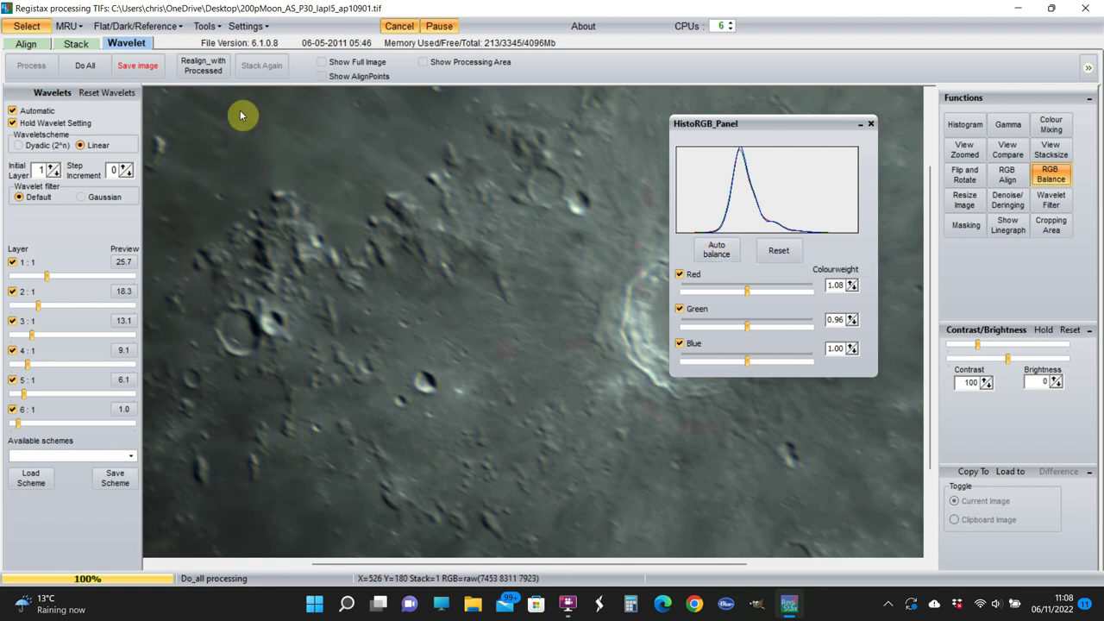
pyautogui.click(90, 67)
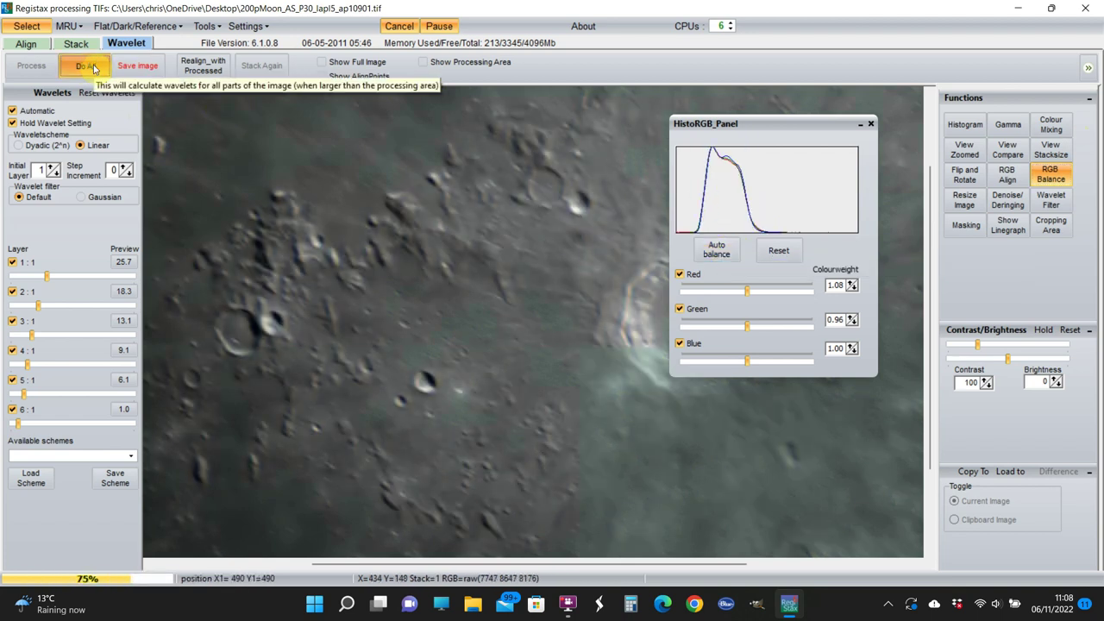
pyautogui.click(870, 125)
# Save the processed image to the desktop as a 16-bit TIFF named 200pMoon_AS_Reg6, and close RegiStax
pyautogui.click(138, 67)
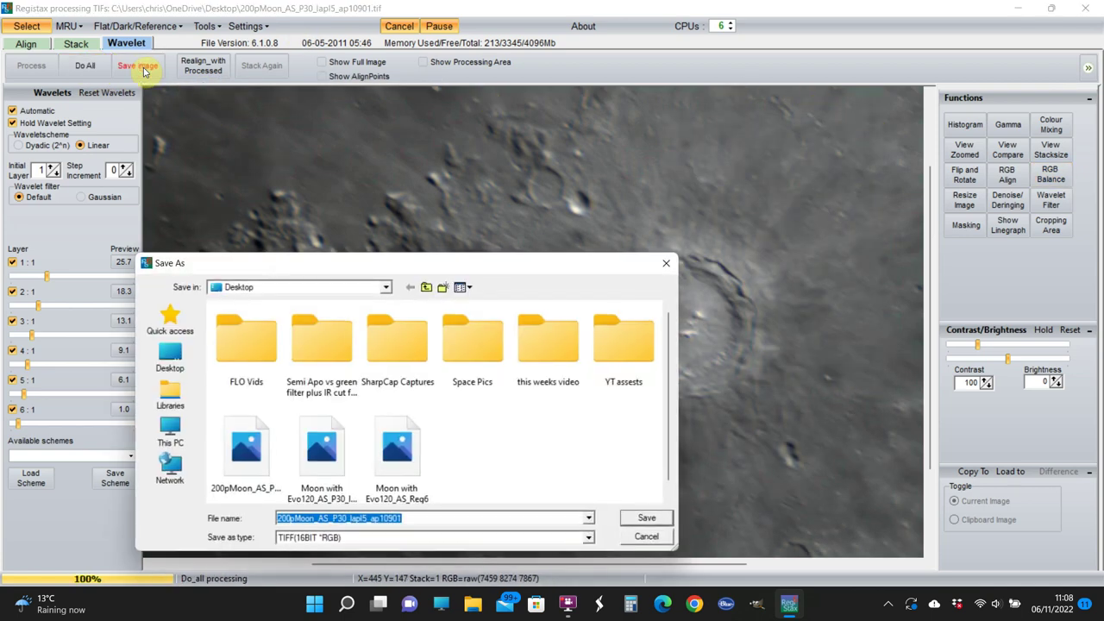
pyautogui.click(423, 520)
pyautogui.press('BackSpace')
pyautogui.press('BackSpace')
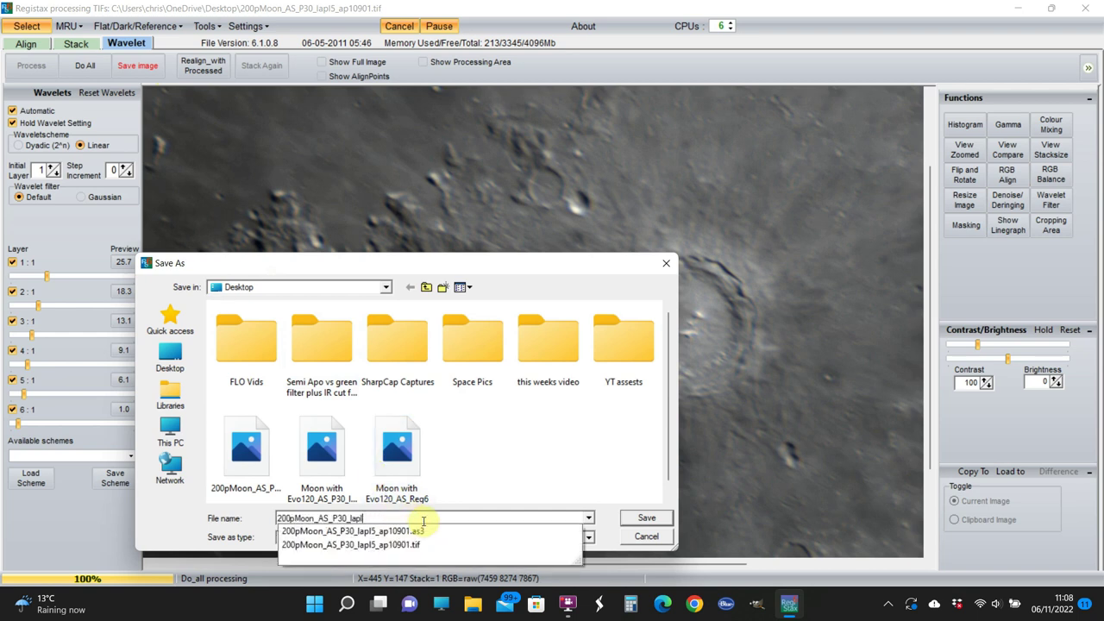
pyautogui.write('R')
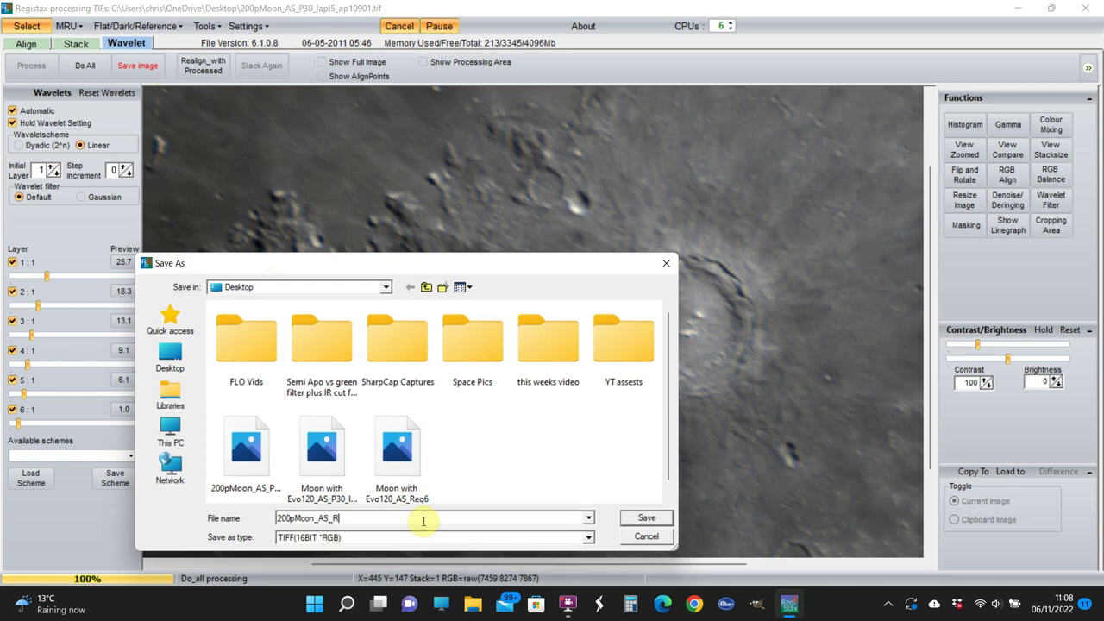
pyautogui.write('eg6')
pyautogui.click(644, 518)
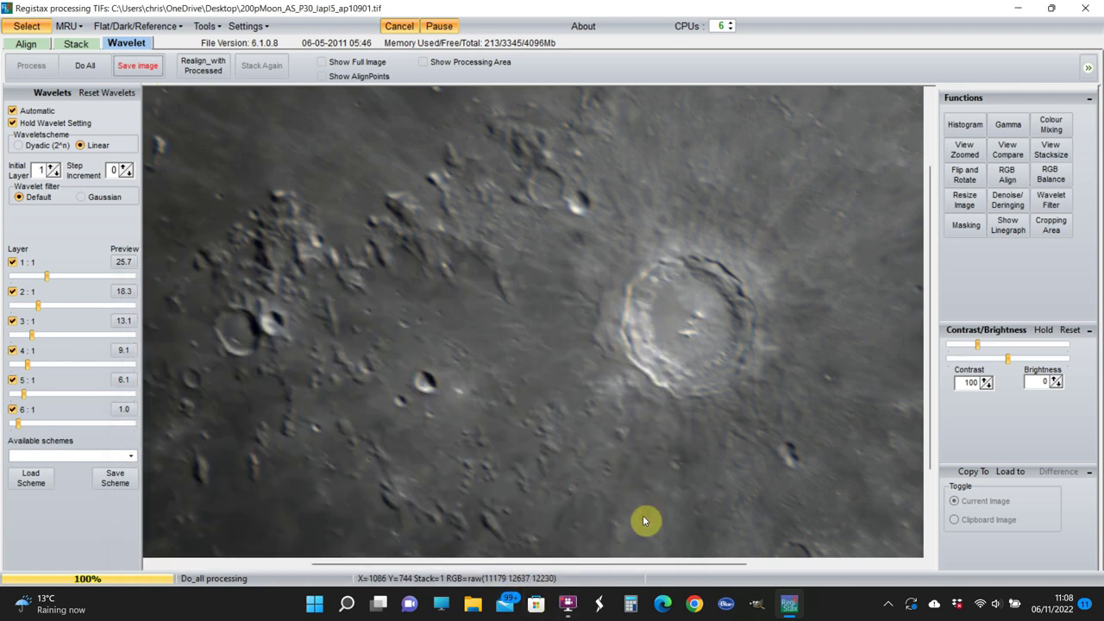
pyautogui.click(1083, 7)
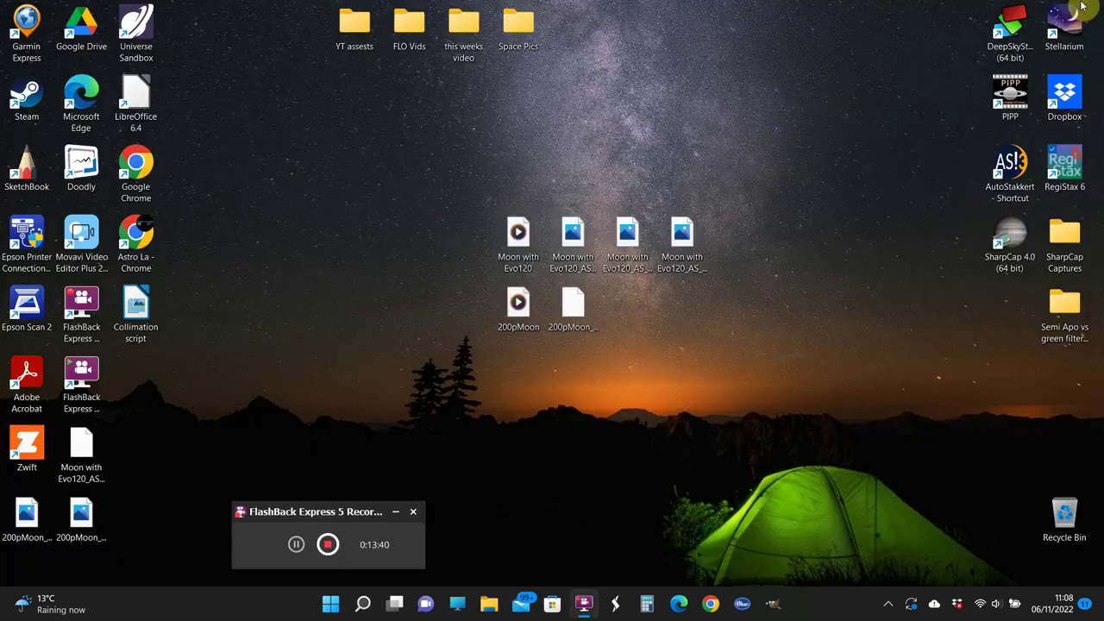
# Arrange the desktop so both 200pMoon TIF images sit beside the 200pMoon video and its .as3 file sits beside the Evo120 .as3 file
pyautogui.click(80, 522)
pyautogui.moveTo(80, 522); pyautogui.dragTo(627, 319)
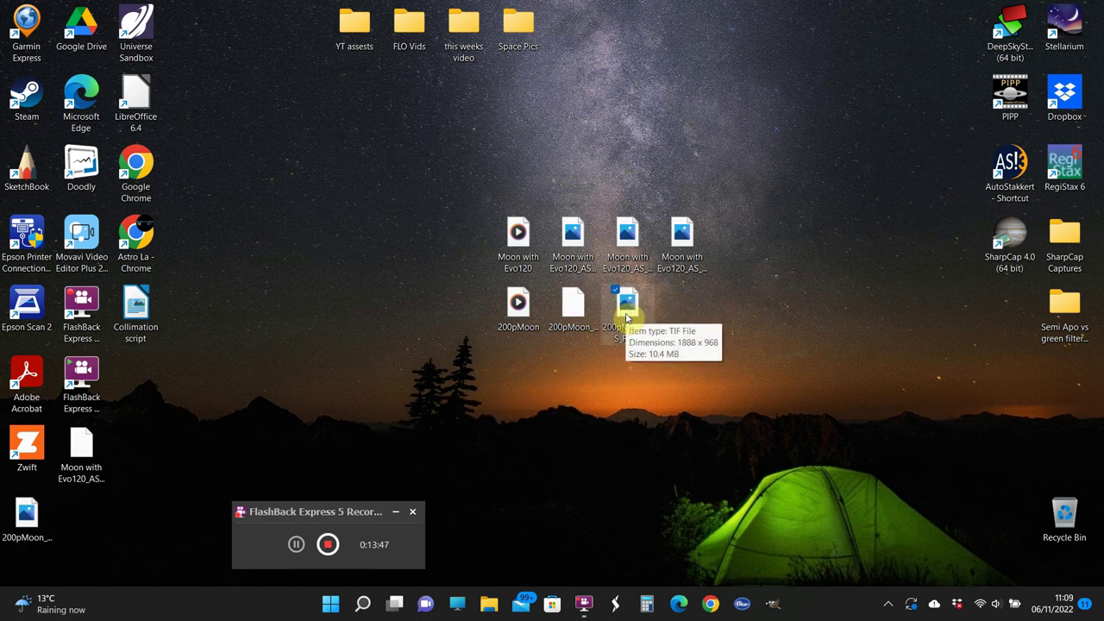
pyautogui.click(567, 305)
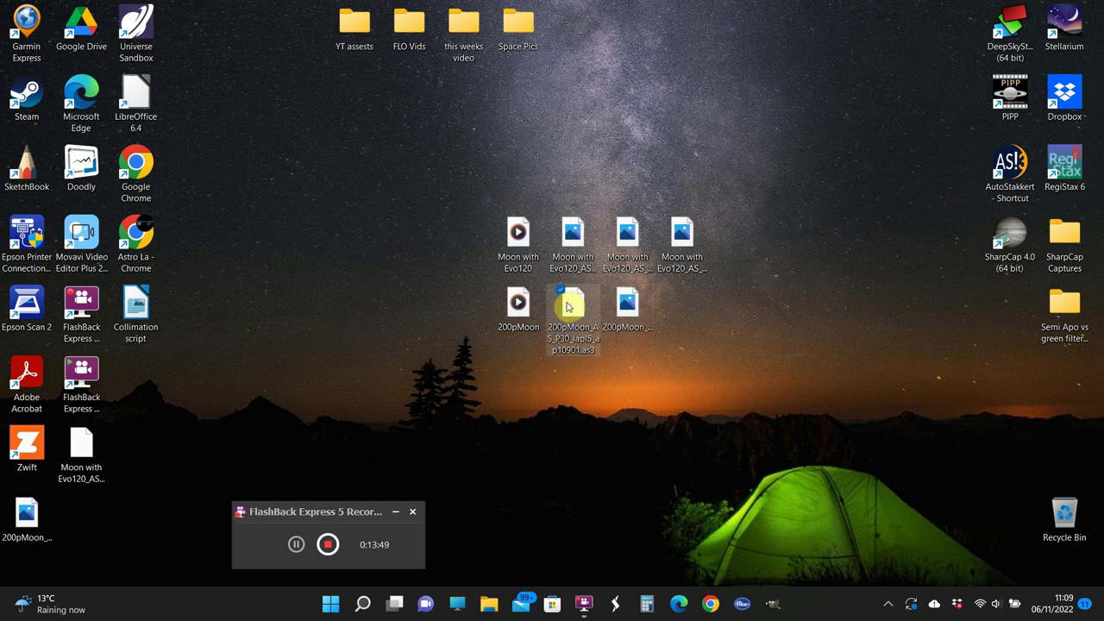
pyautogui.moveTo(567, 306); pyautogui.dragTo(130, 518)
pyautogui.click(27, 515)
pyautogui.moveTo(28, 515); pyautogui.dragTo(575, 304)
pyautogui.moveTo(135, 516); pyautogui.dragTo(136, 438)
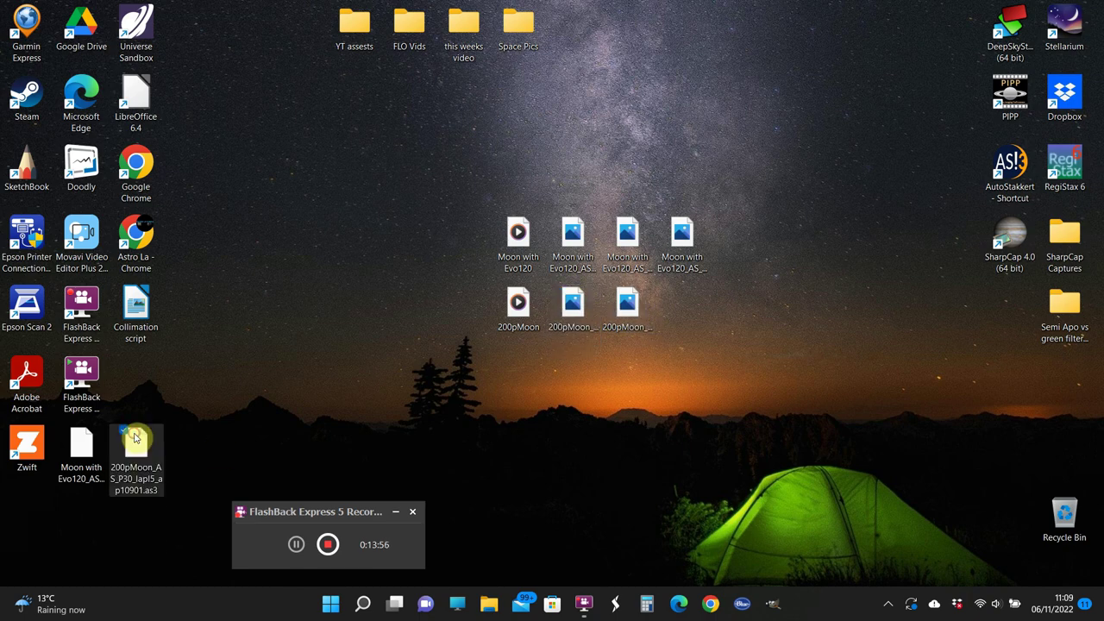
# View 200pMoon_AS_Reg6.tif from the desktop in the photo viewer and close it
pyautogui.click(682, 240)
pyautogui.click(627, 313)
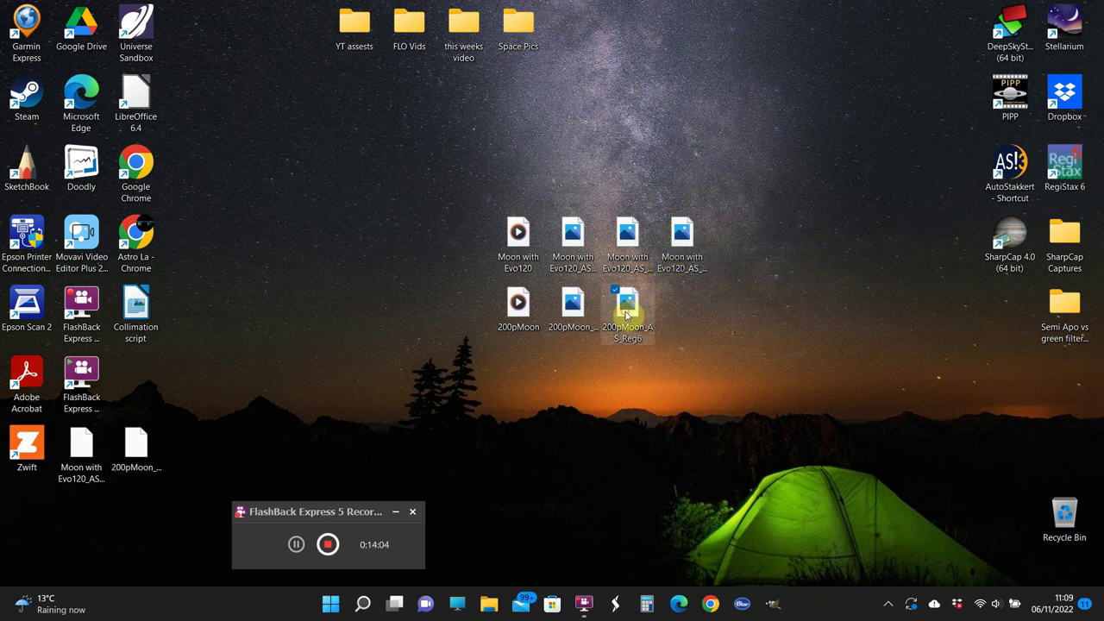
pyautogui.doubleClick(626, 311)
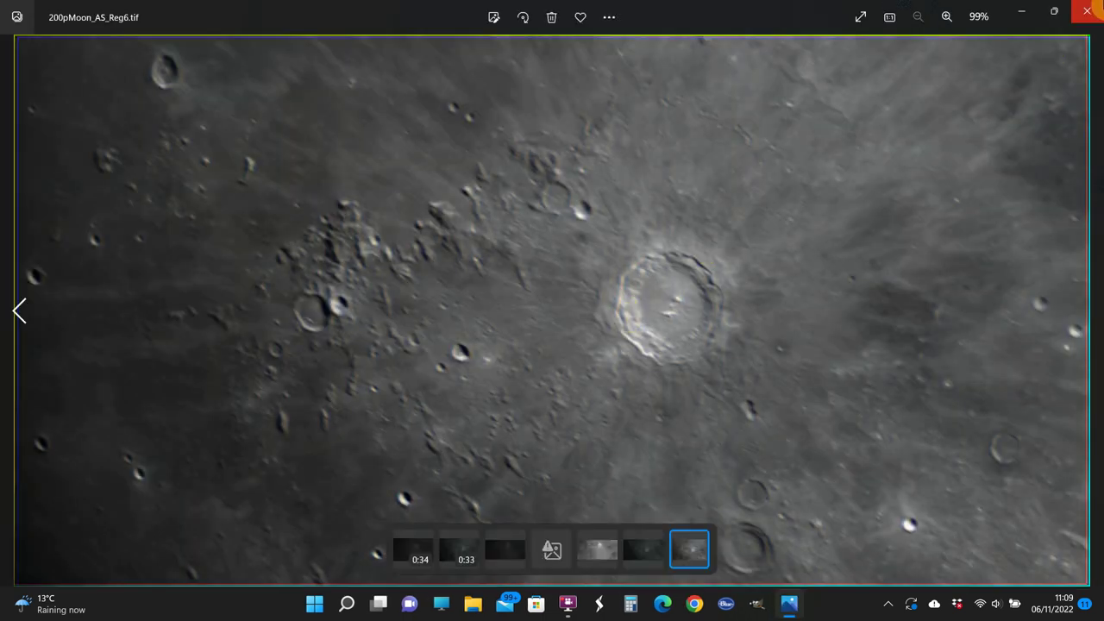
pyautogui.click(1087, 10)
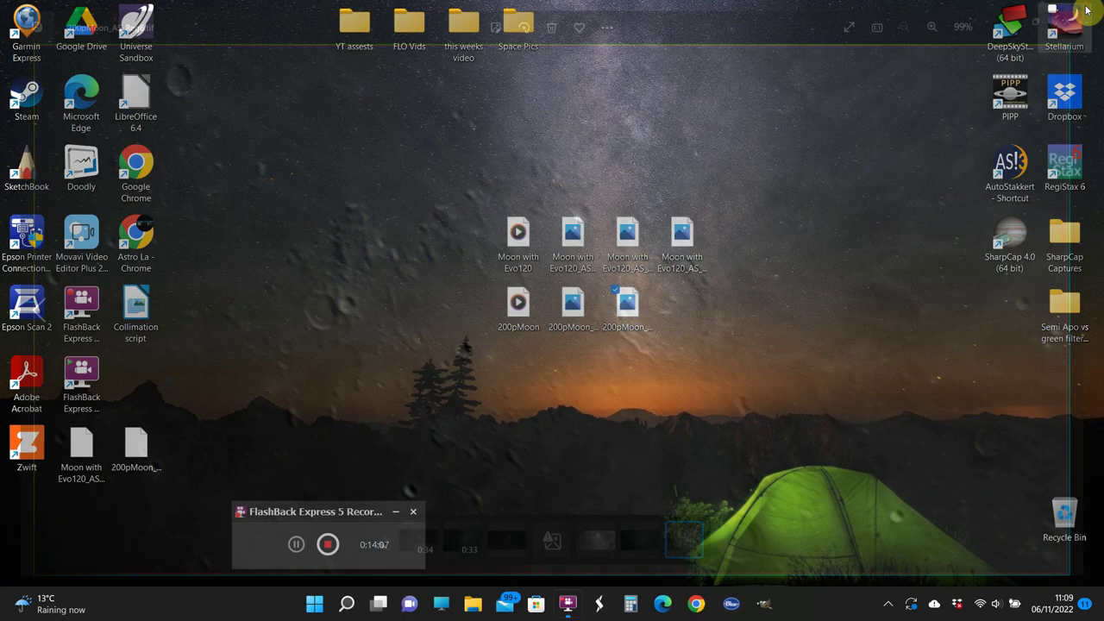
# Launch GIMP and open 200pMoon_AS_Reg6.tif from the desktop
pyautogui.click(776, 604)
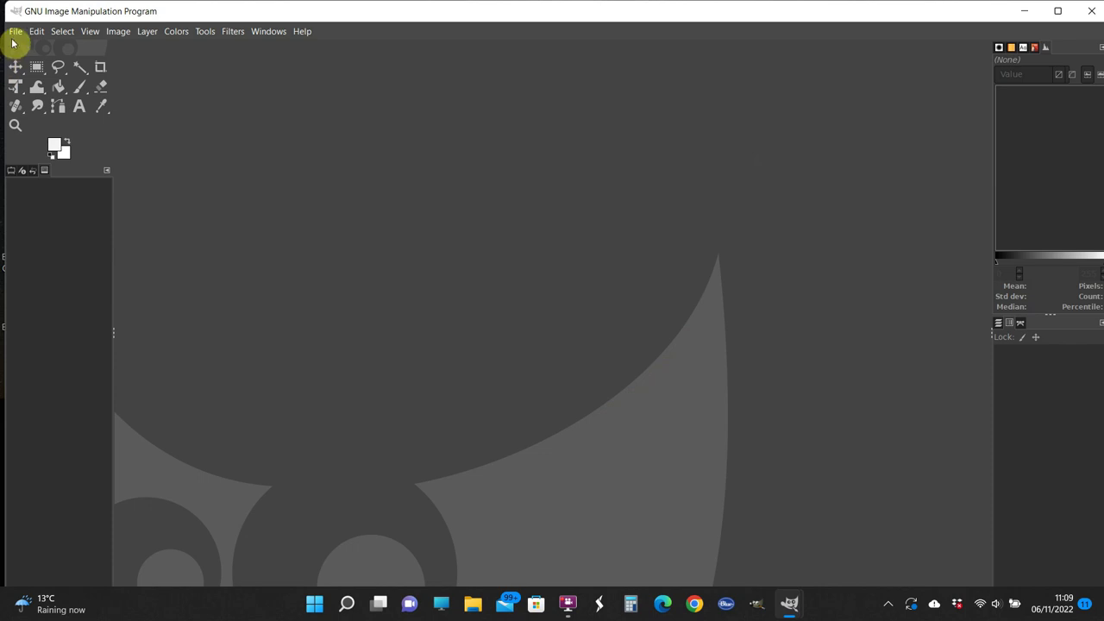
pyautogui.click(13, 33)
pyautogui.click(35, 83)
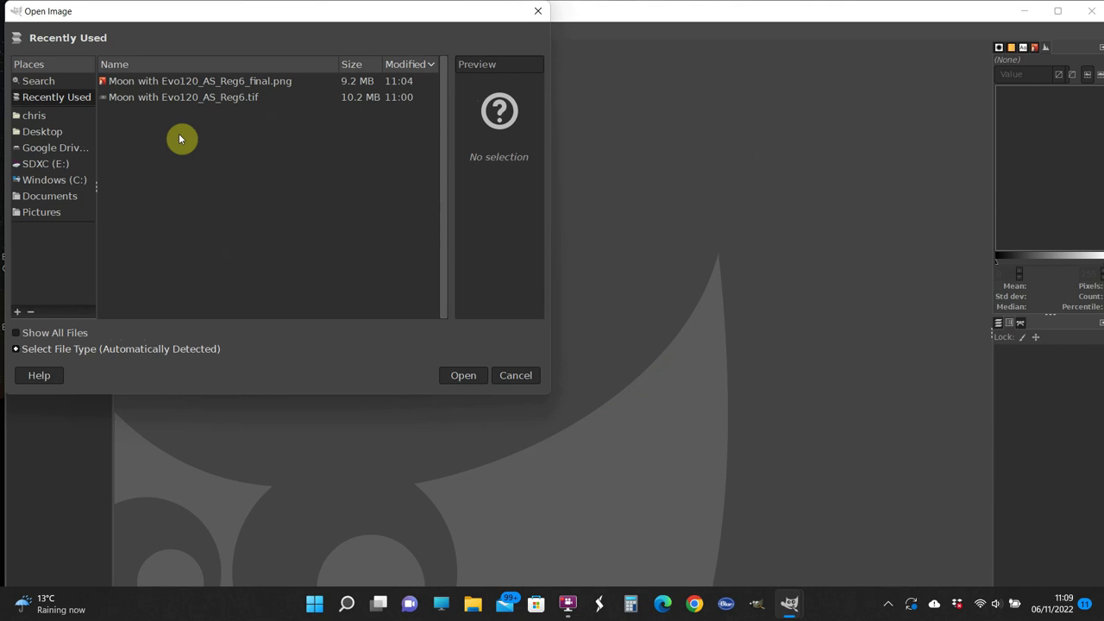
pyautogui.click(53, 130)
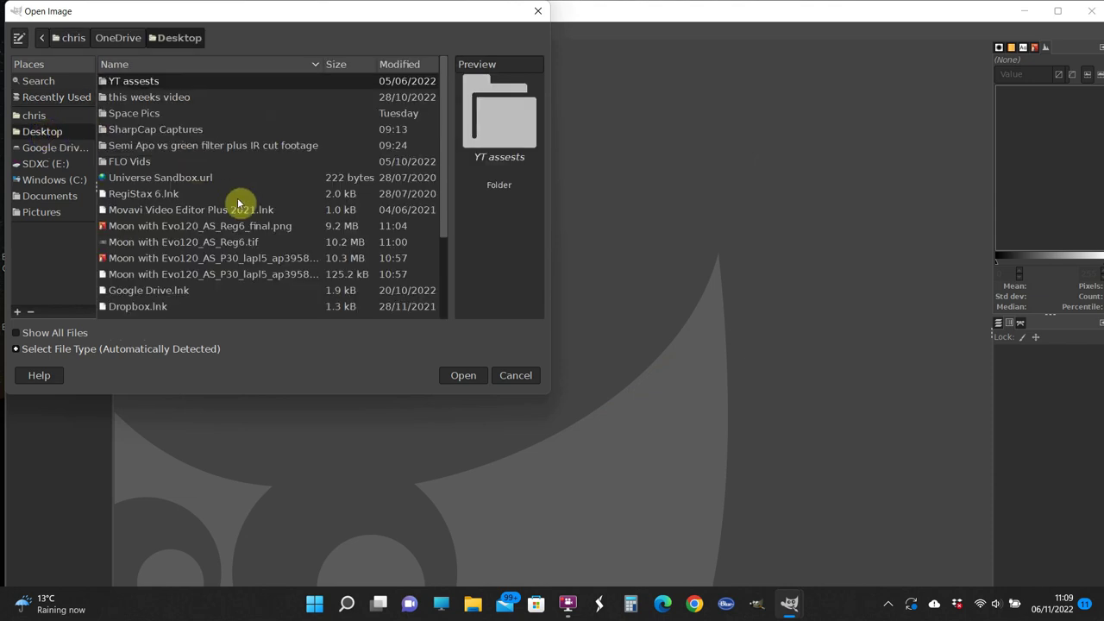
pyautogui.scroll(-3, 231, 234)
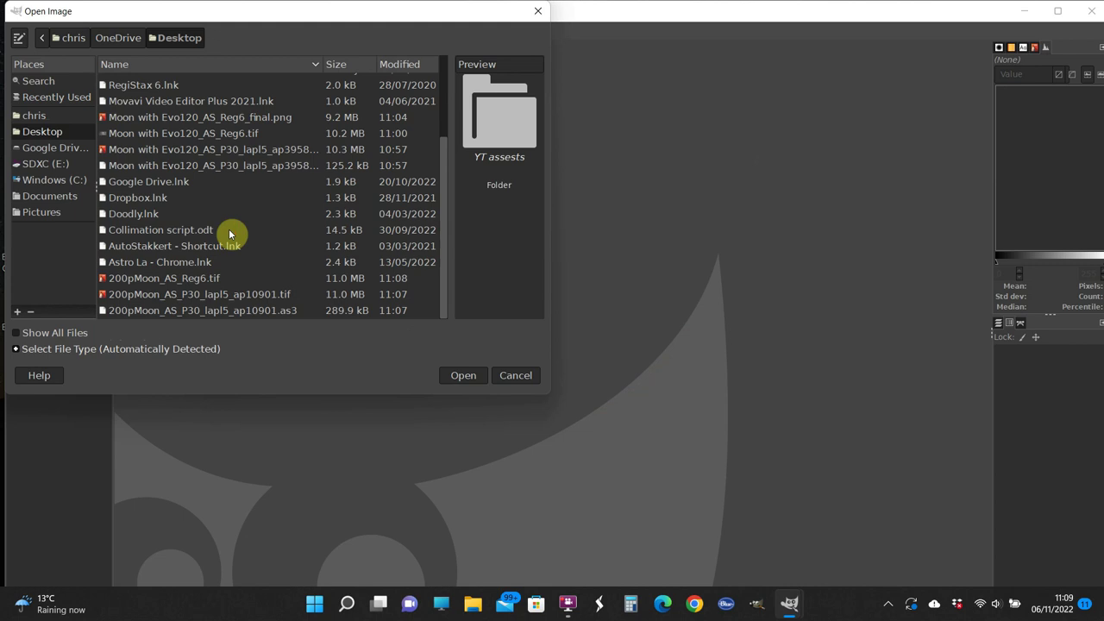
pyautogui.click(167, 281)
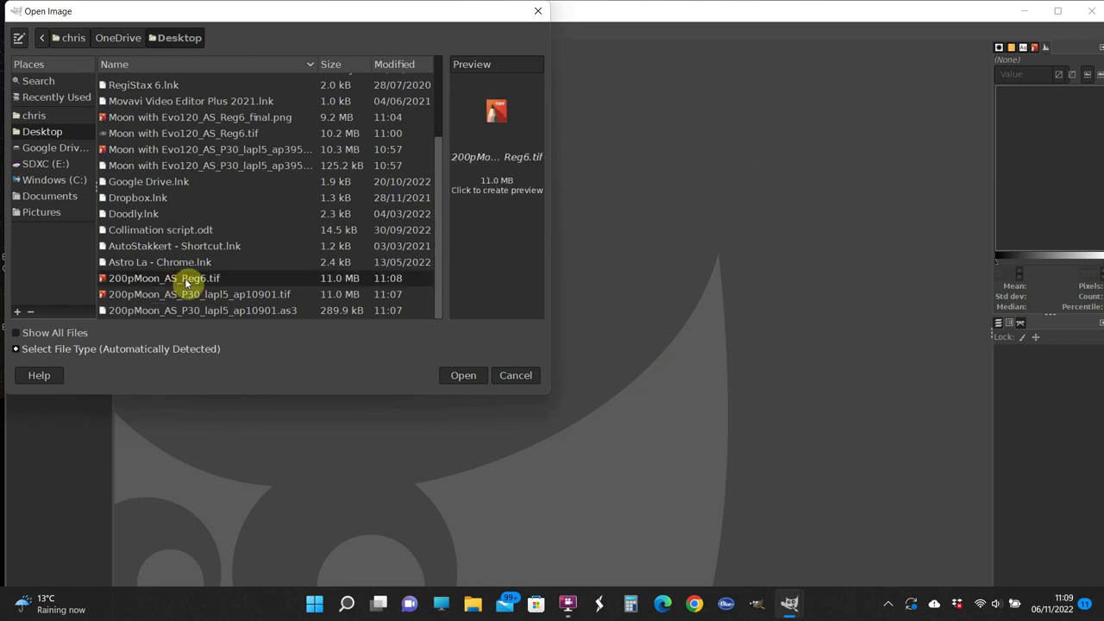
pyautogui.click(464, 377)
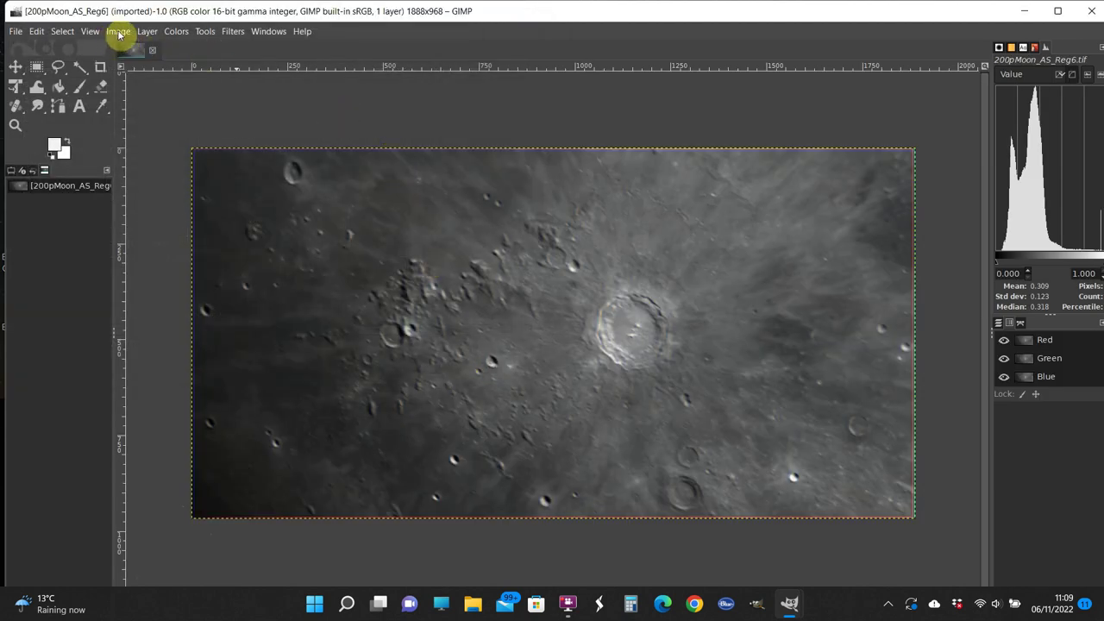
# Raise the Levels black input point to 4.58 on the Value channel, compare with split view, and apply the adjustment
pyautogui.click(170, 34)
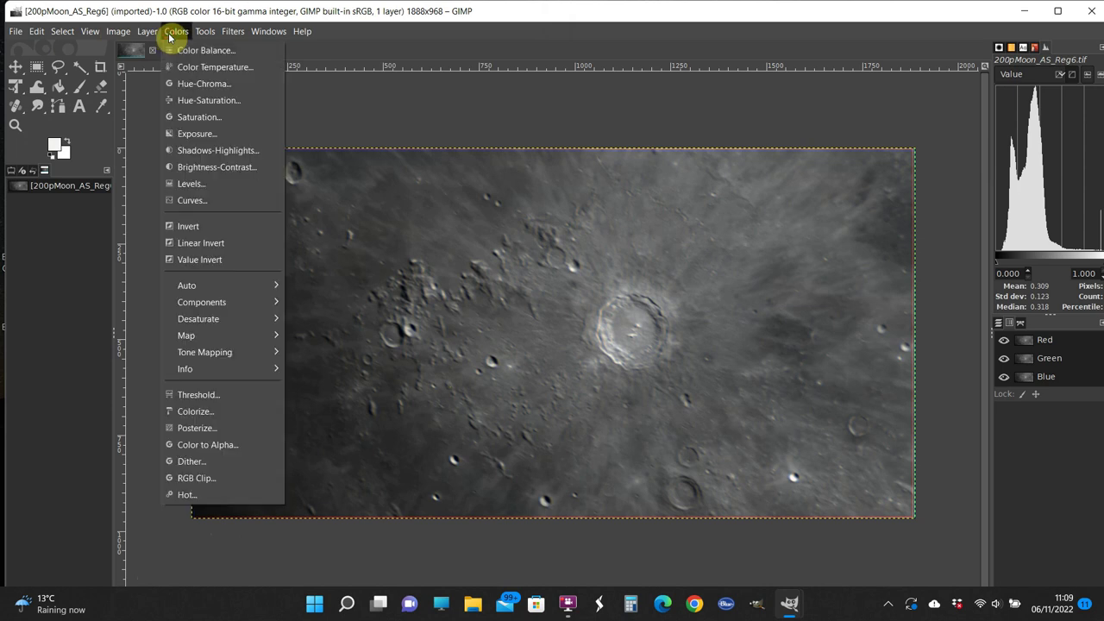
pyautogui.click(184, 183)
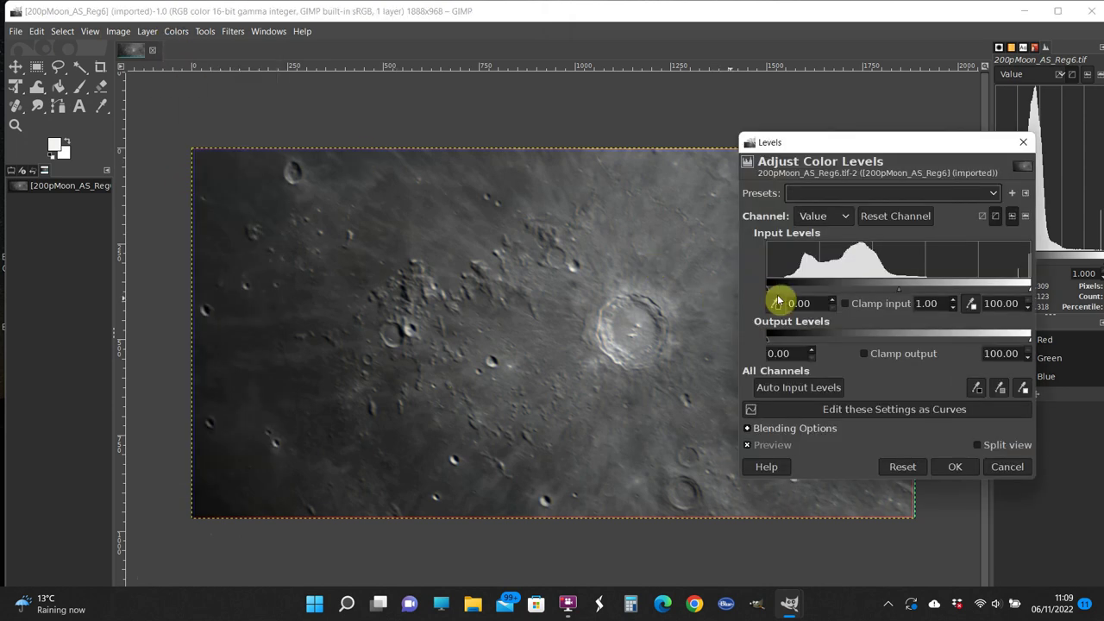
pyautogui.moveTo(768, 292); pyautogui.dragTo(783, 295)
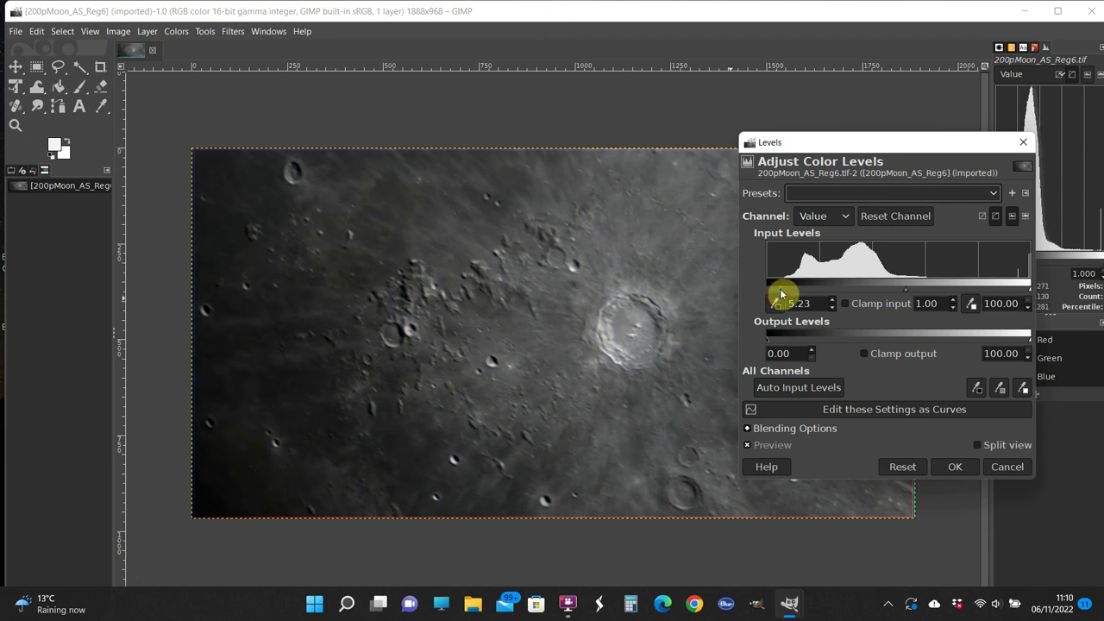
pyautogui.moveTo(782, 295); pyautogui.dragTo(780, 295)
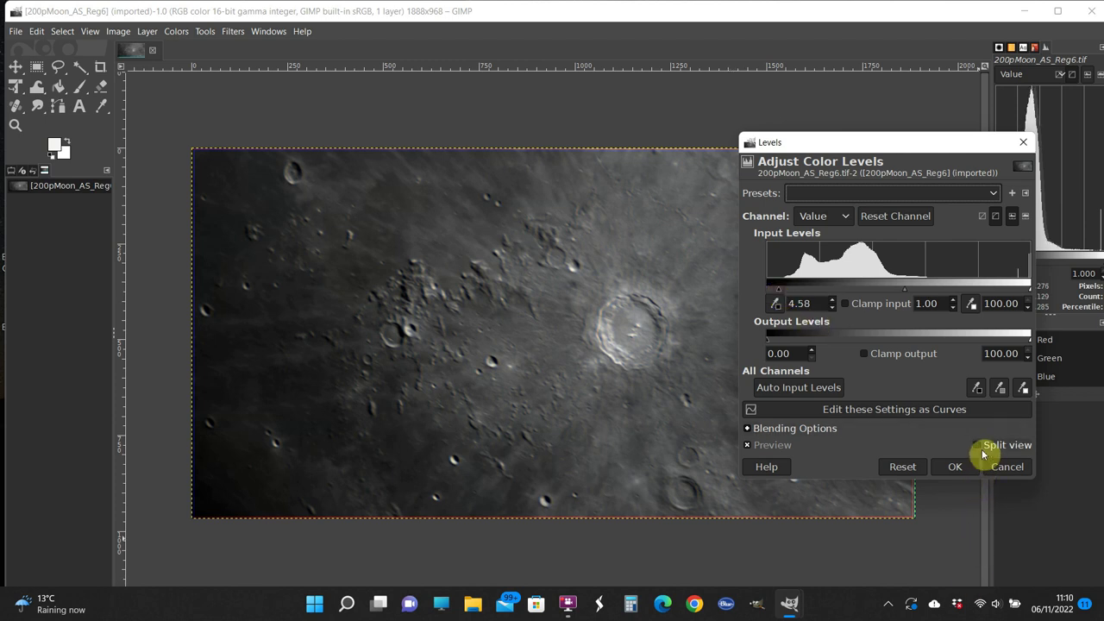
pyautogui.click(980, 448)
pyautogui.click(980, 448)
pyautogui.click(980, 450)
pyautogui.click(979, 450)
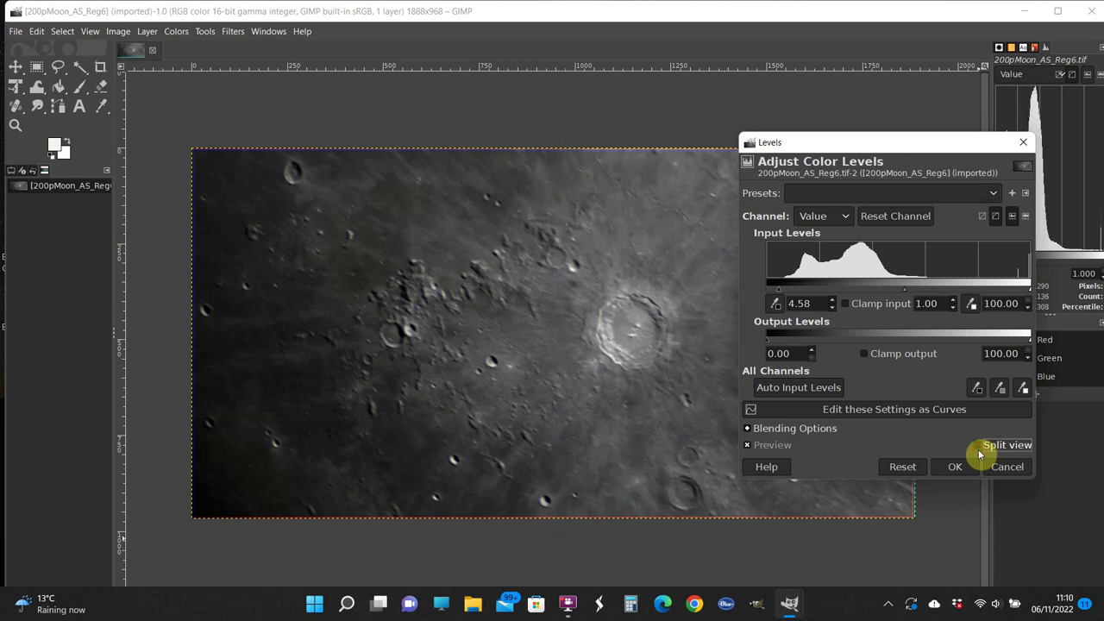
pyautogui.click(949, 470)
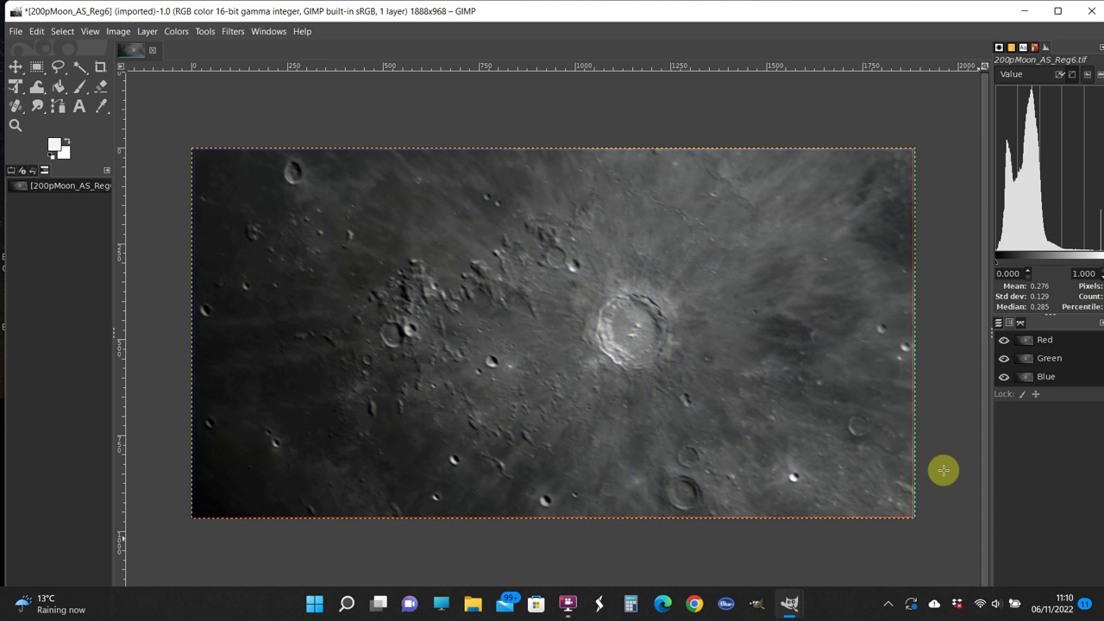
pyautogui.click(176, 32)
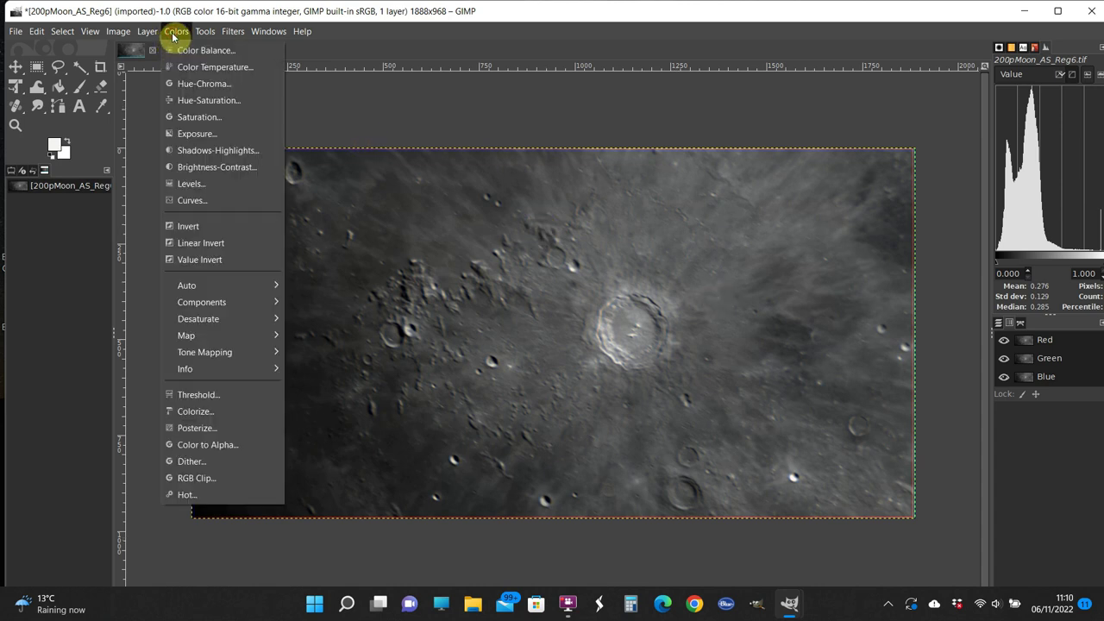
pyautogui.click(179, 182)
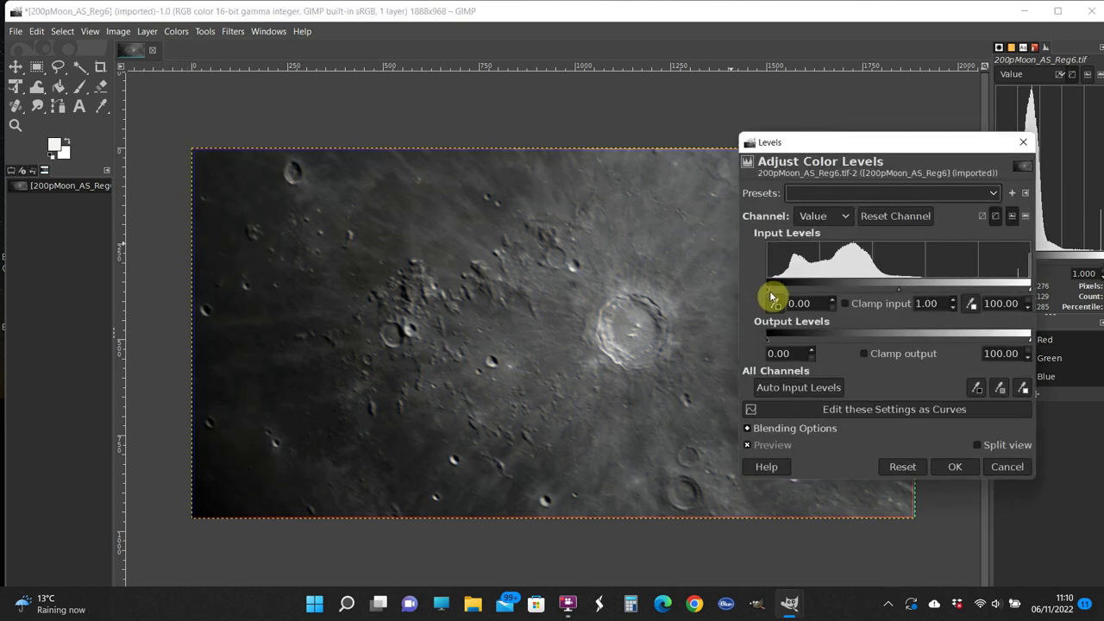
pyautogui.moveTo(770, 296); pyautogui.dragTo(744, 293)
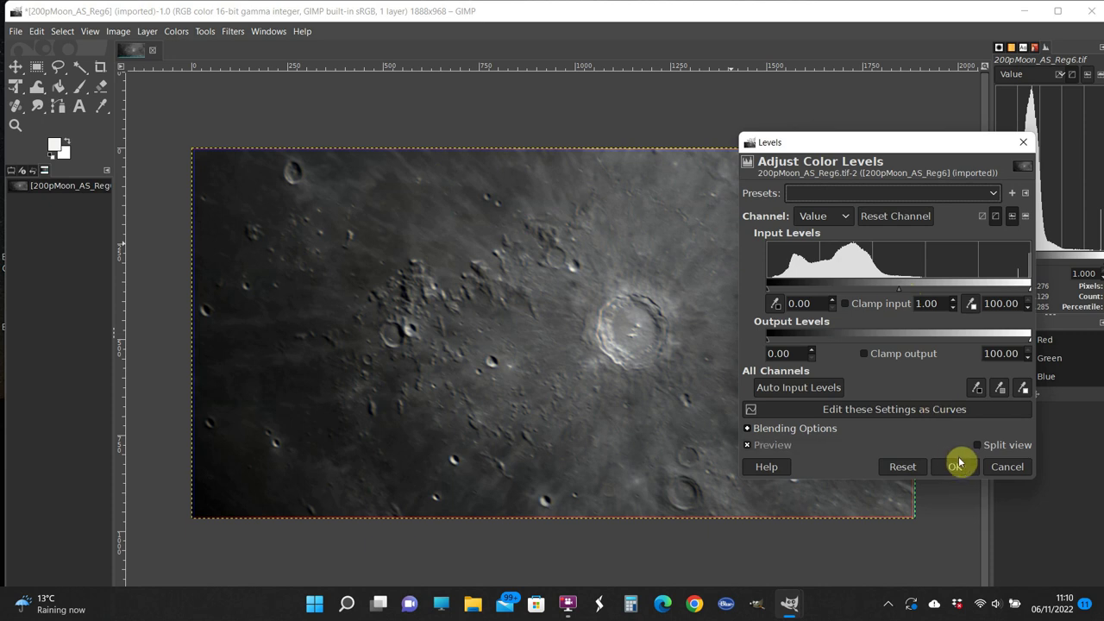
pyautogui.click(1006, 470)
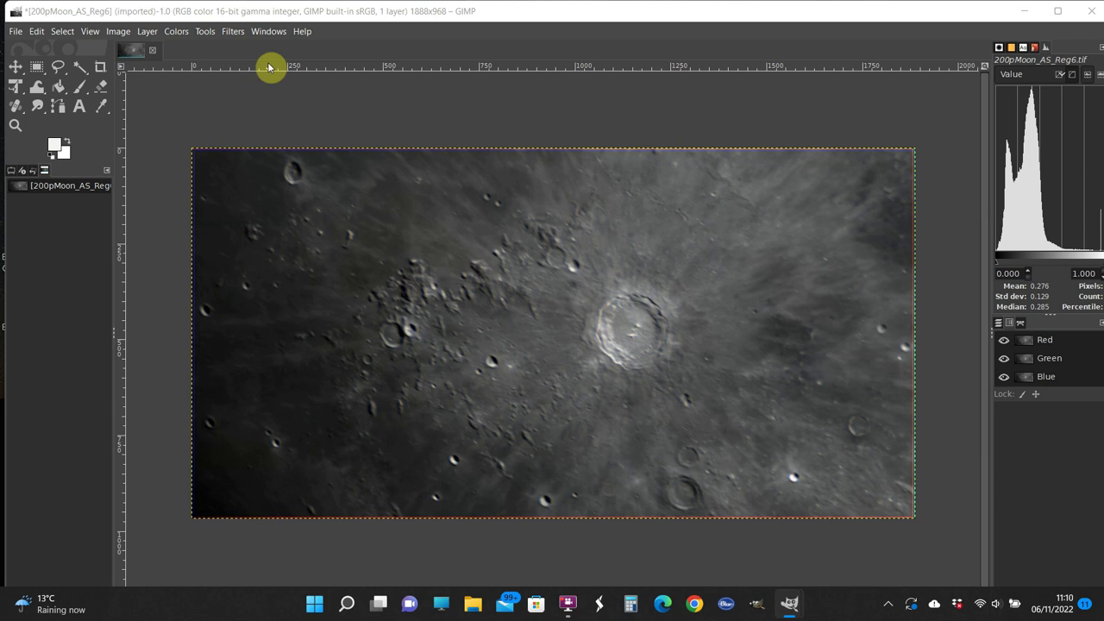
# Export the image to the desktop as 200pMoon_AS_Reg6_final.png with the offered PNG settings, compression level 9
pyautogui.click(17, 32)
pyautogui.click(38, 252)
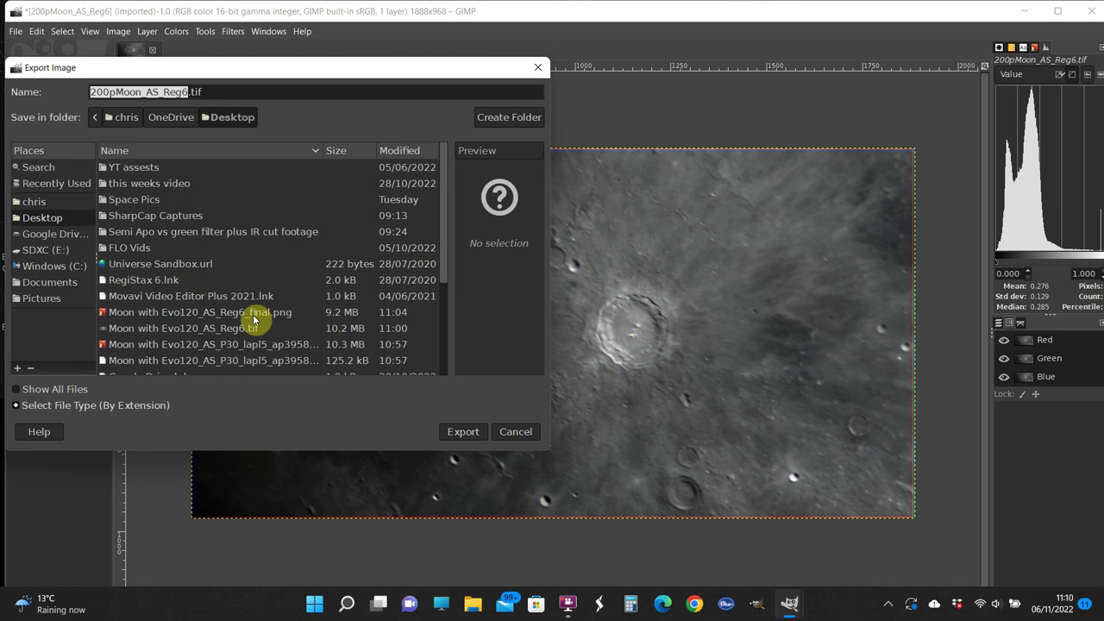
pyautogui.click(224, 92)
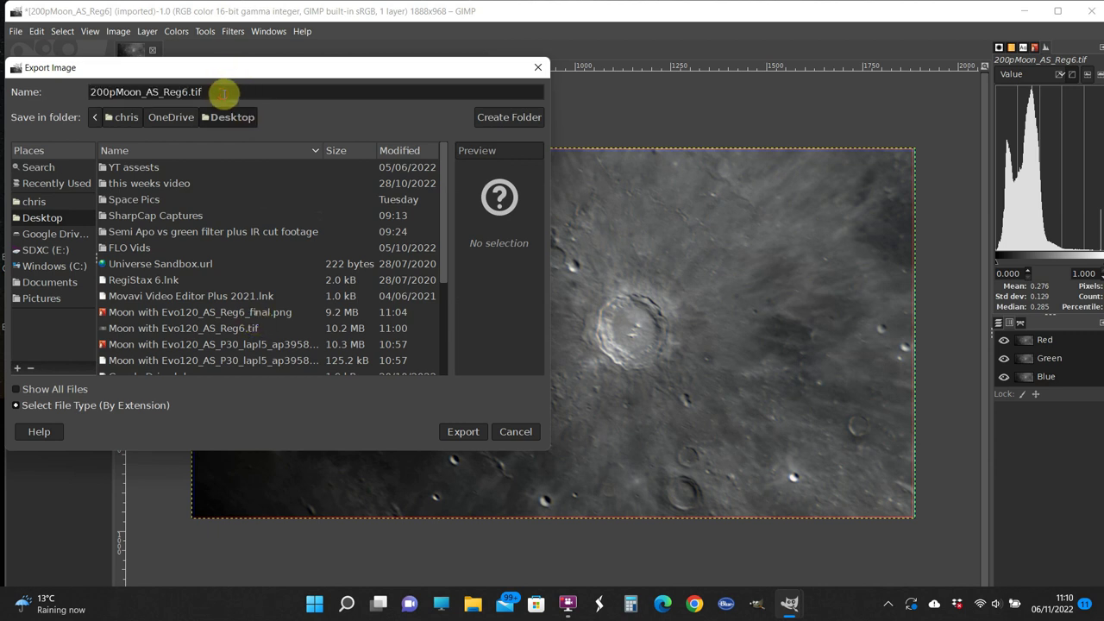
pyautogui.press('BackSpace')
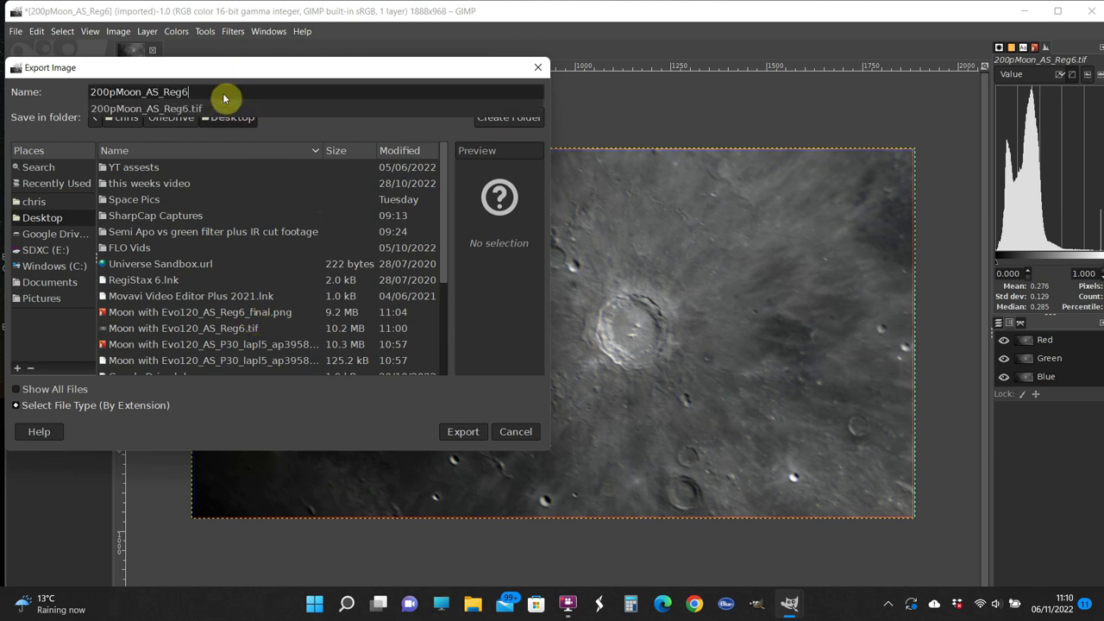
pyautogui.write('_final.png')
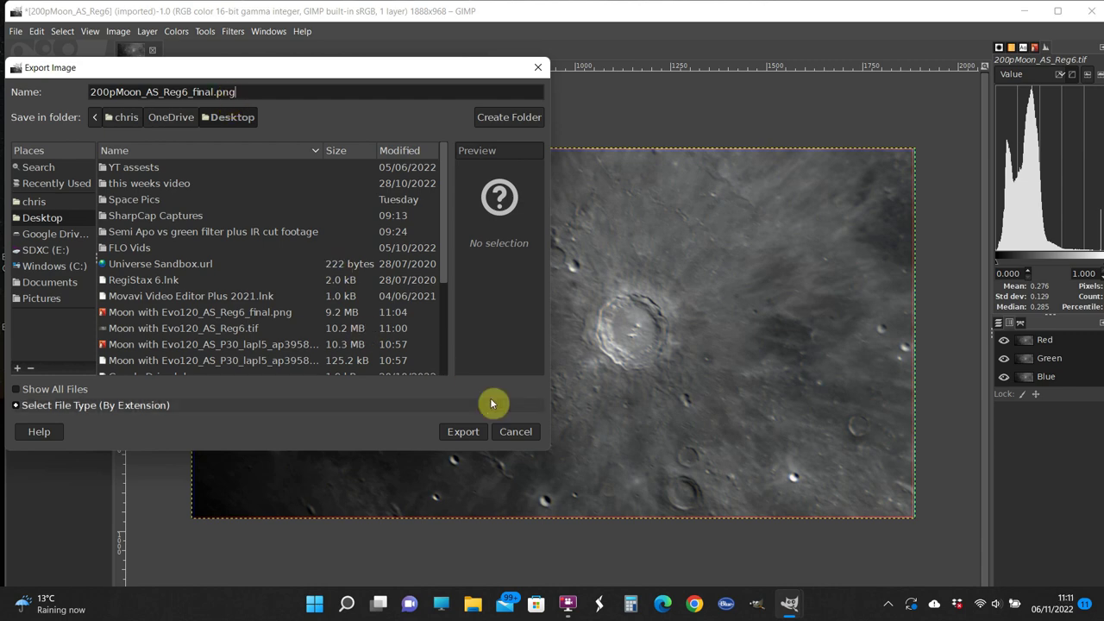
pyautogui.click(467, 434)
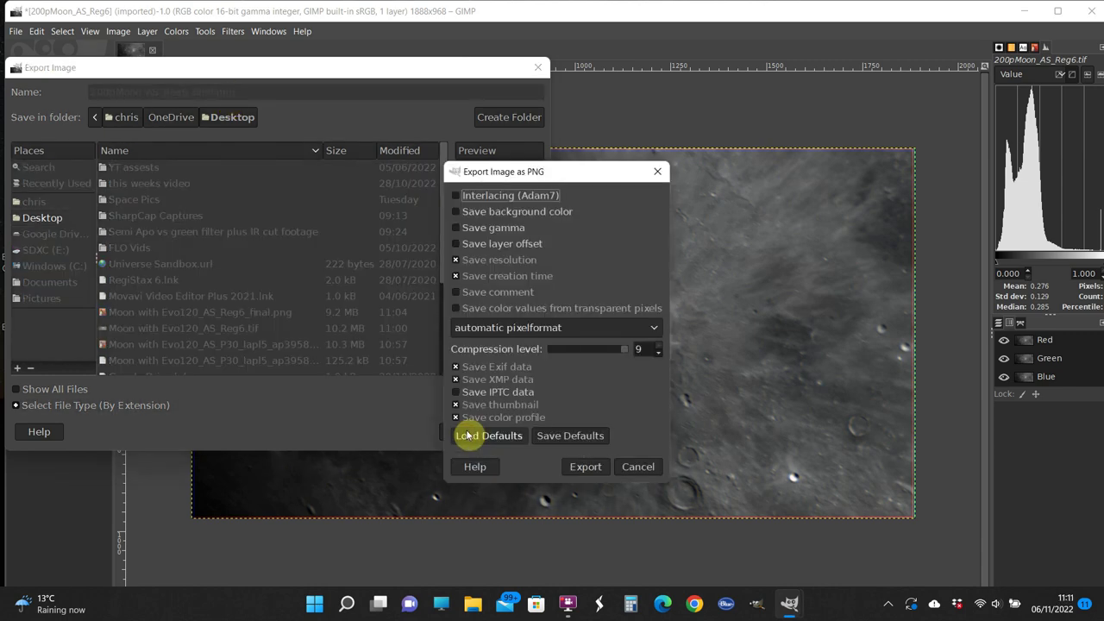
pyautogui.click(585, 467)
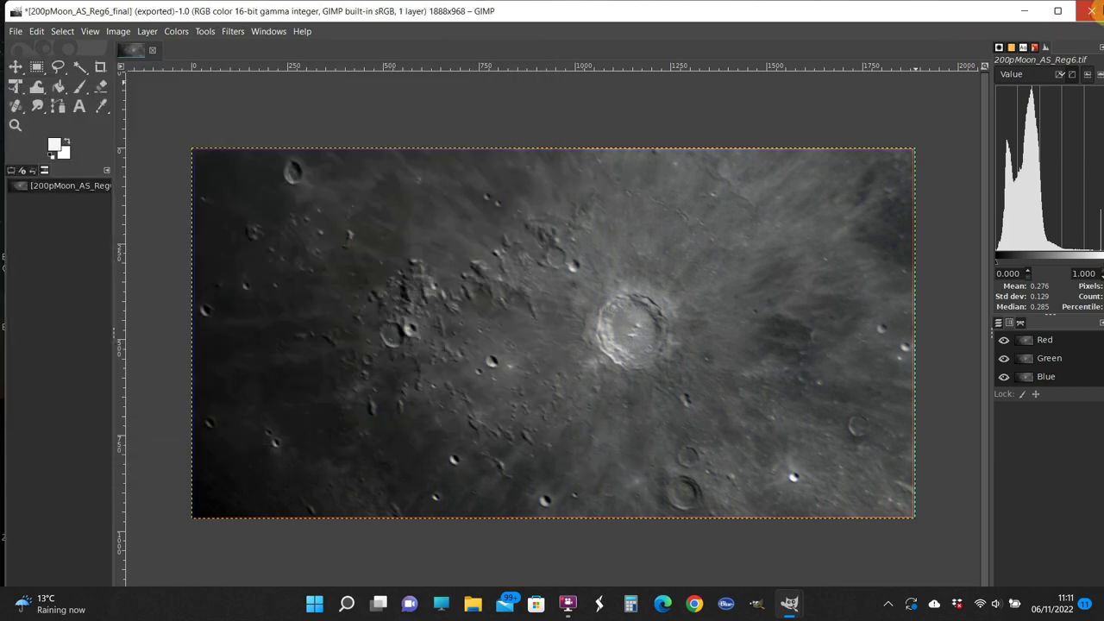
# Quit GIMP, discarding the unsaved changes to the exported image
pyautogui.click(1085, 11)
pyautogui.click(216, 189)
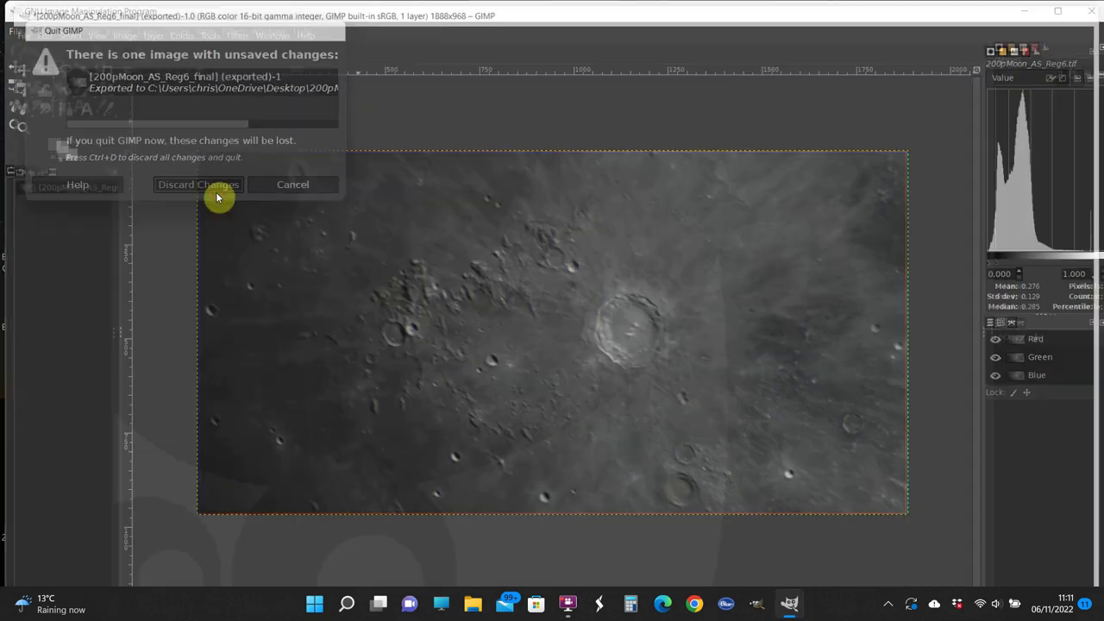
pyautogui.click(1091, 10)
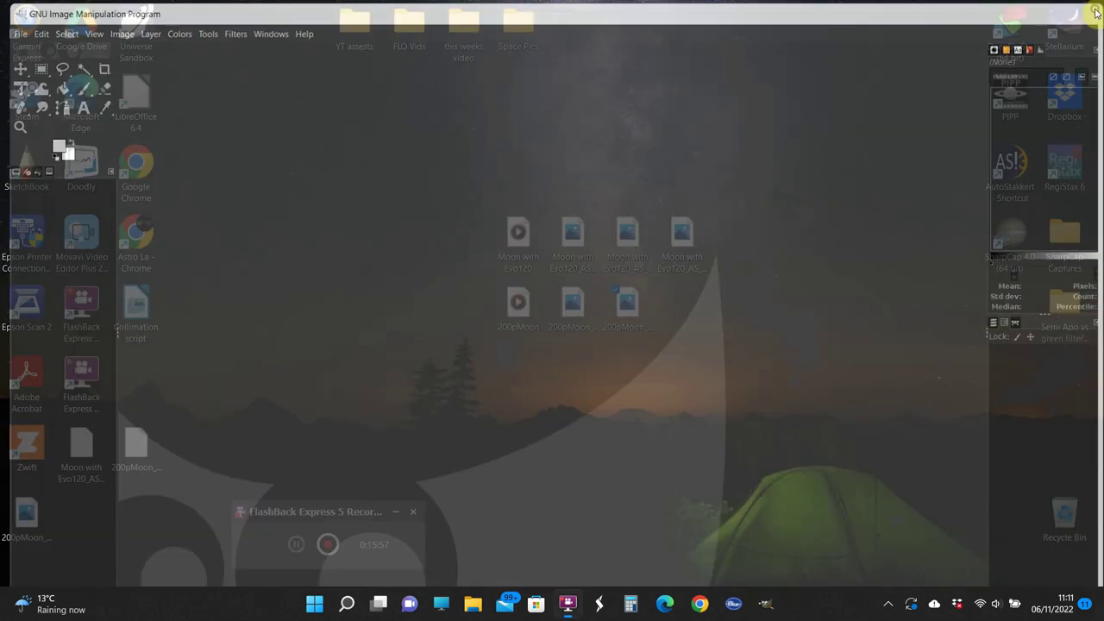
# Place 200pMoon_AS_Reg6_final.png beside the other 200p files on the desktop and compare it with 200pMoon_AS_Reg6.tif in Photos
pyautogui.click(32, 524)
pyautogui.moveTo(31, 524); pyautogui.dragTo(692, 312)
pyautogui.doubleClick(693, 312)
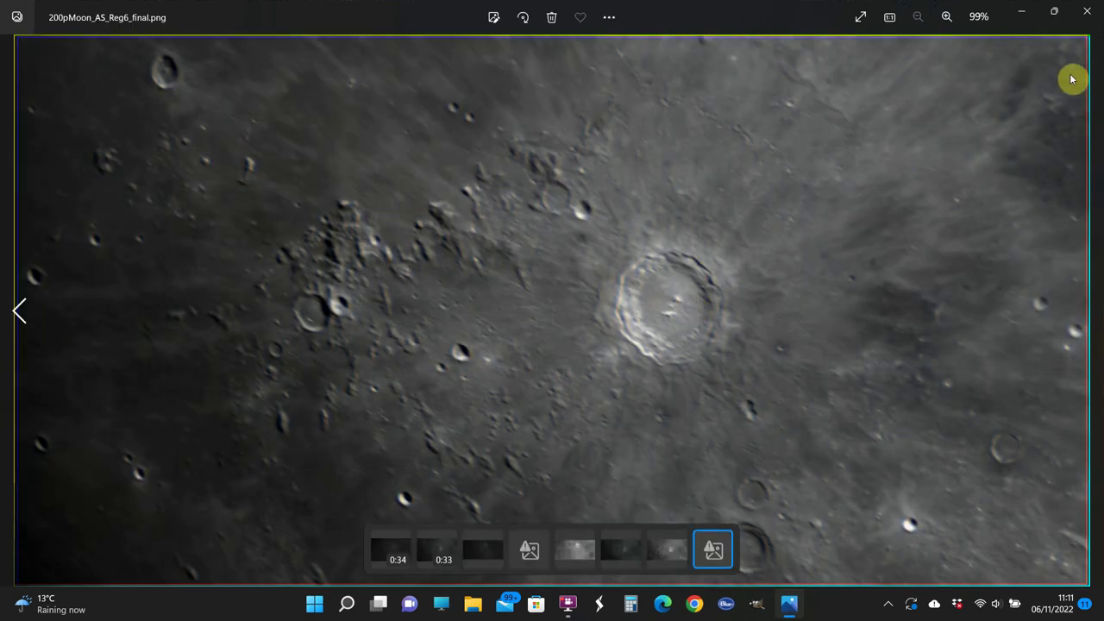
pyautogui.click(17, 314)
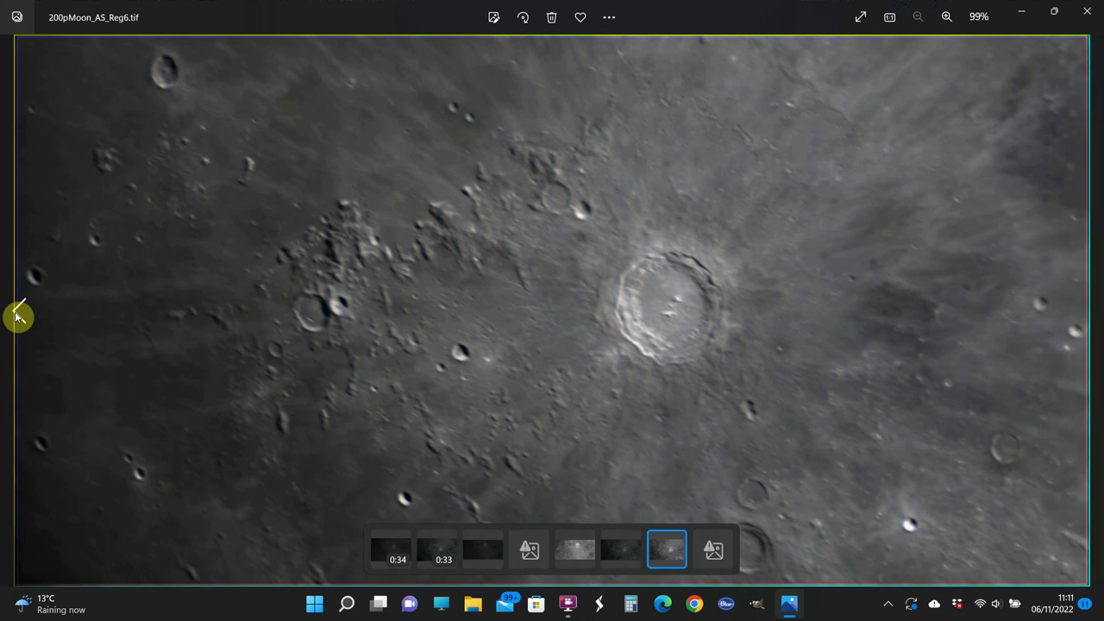
pyautogui.click(1085, 13)
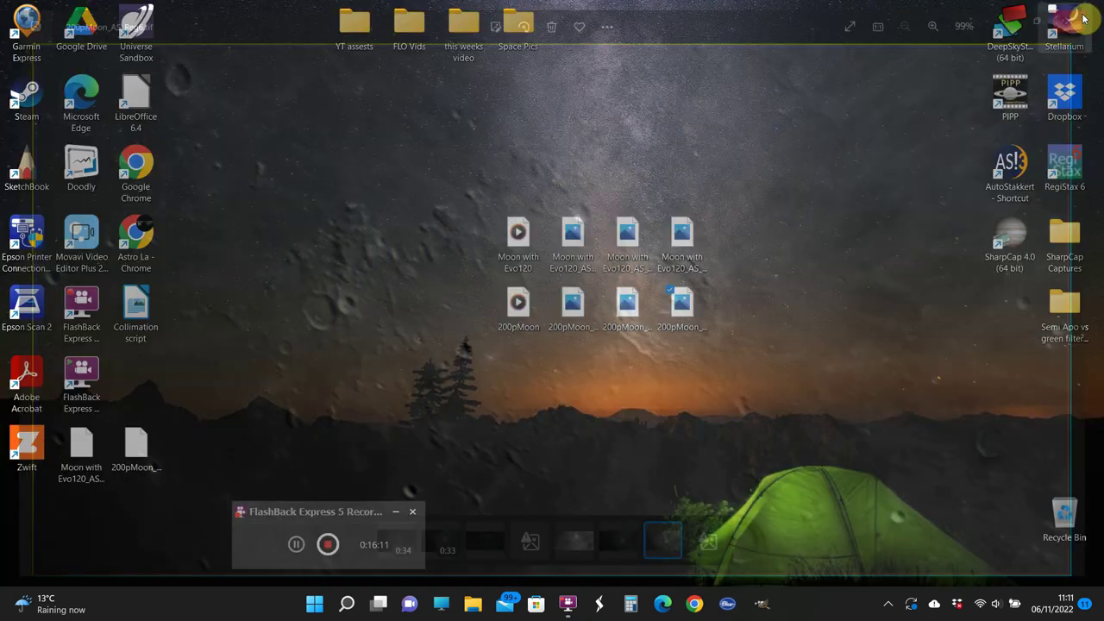
# View Moon with Evo120_AS_Reg6_final.png and 200pMoon_AS_Reg6_final.png alternately to compare the two telescopes' finished images
pyautogui.doubleClick(681, 231)
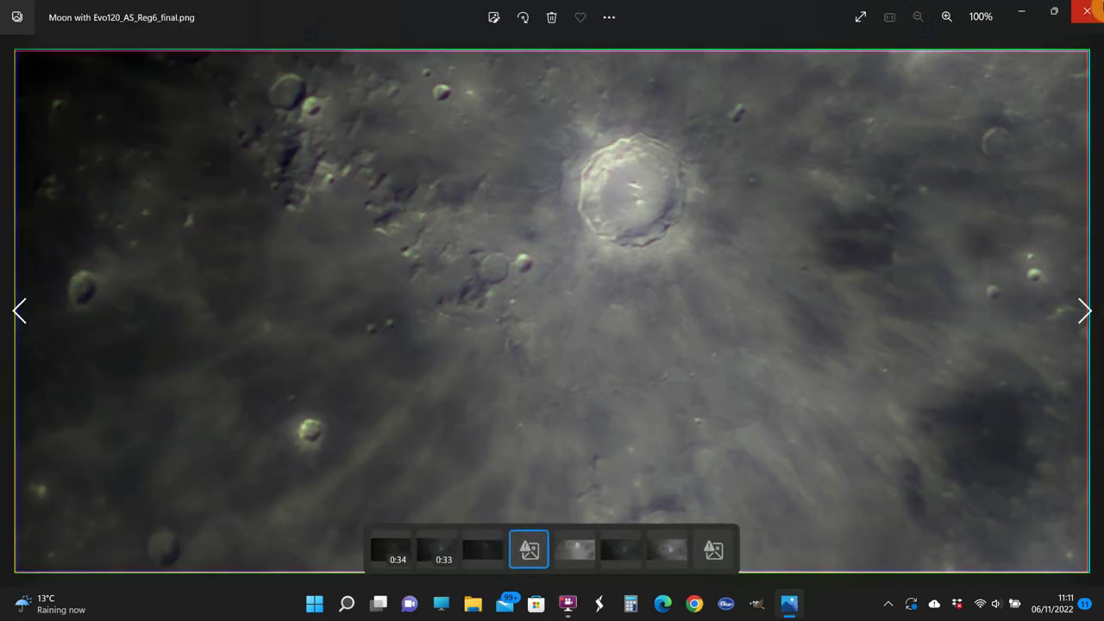
pyautogui.click(1087, 12)
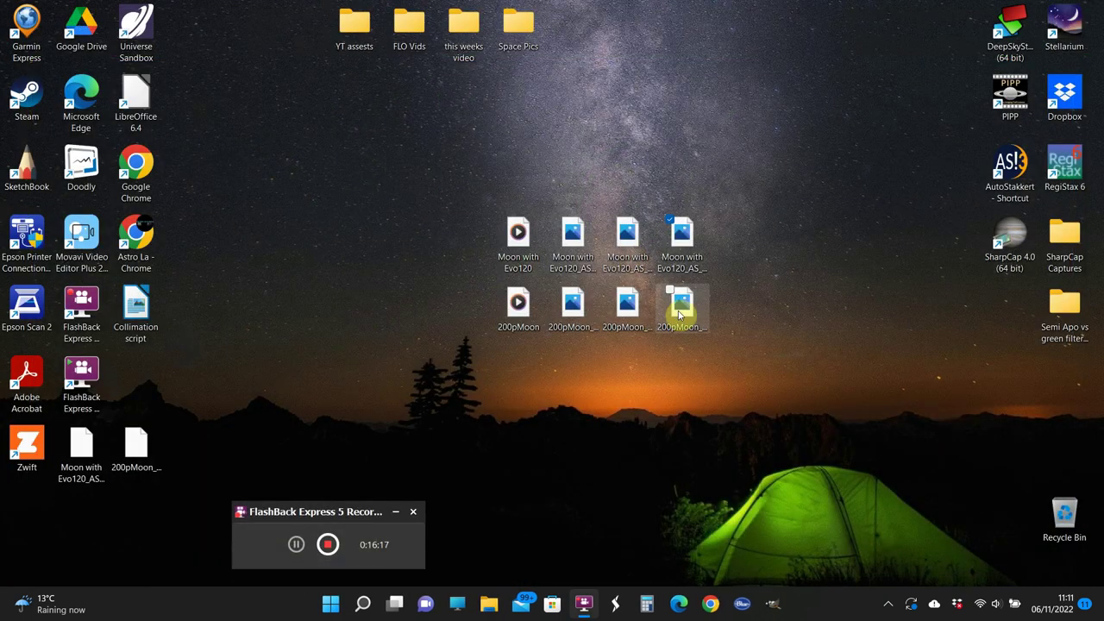
pyautogui.doubleClick(680, 306)
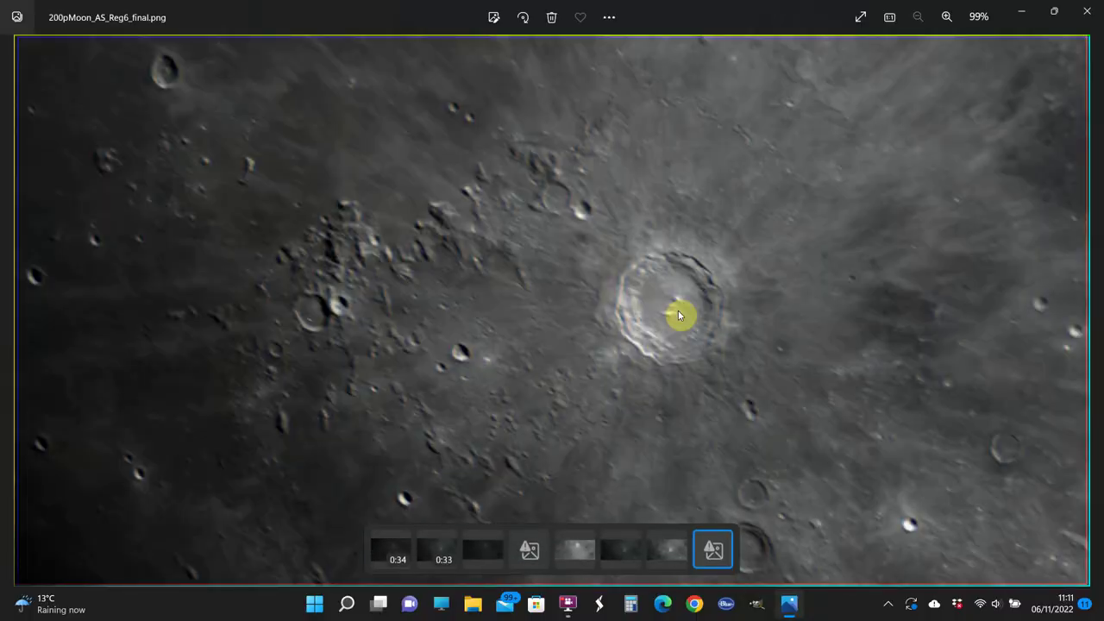
pyautogui.click(1085, 12)
pyautogui.doubleClick(683, 242)
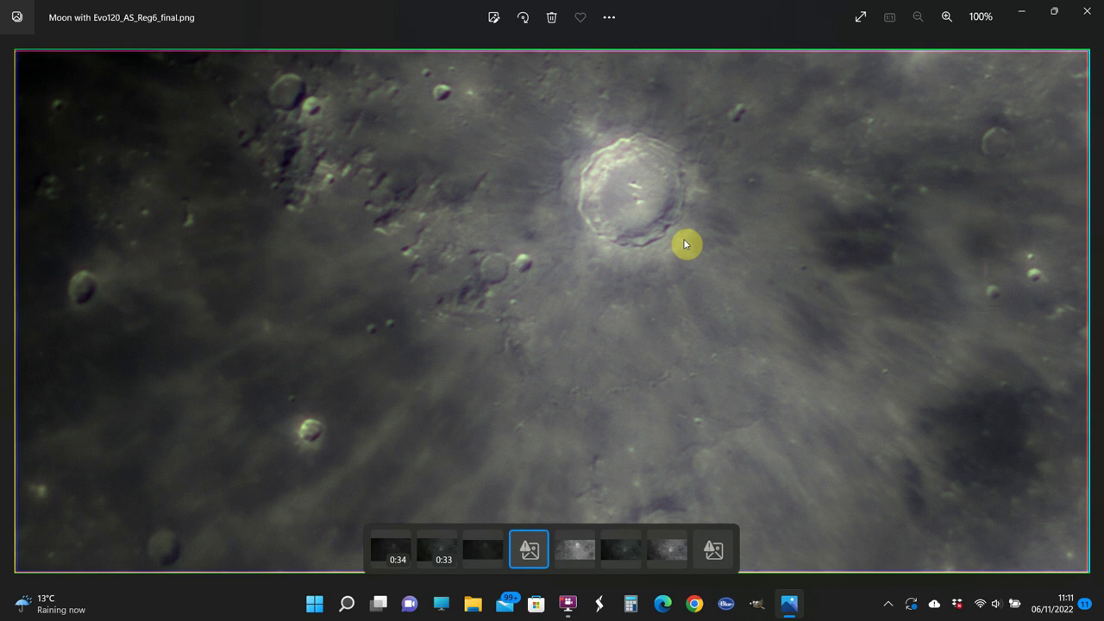
pyautogui.click(1089, 23)
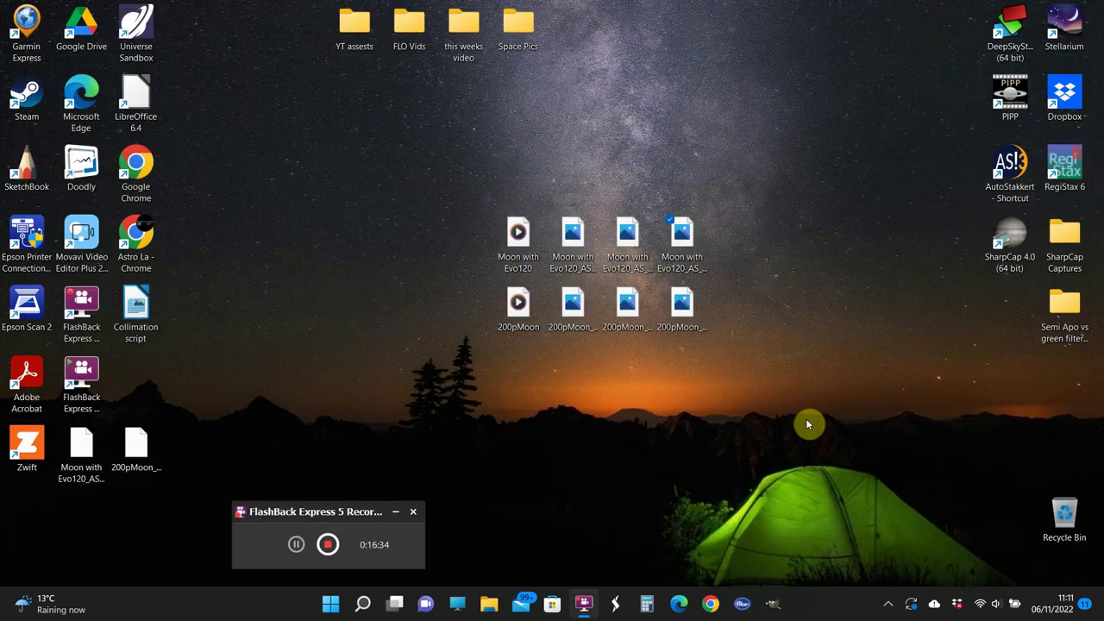
pyautogui.click(328, 544)
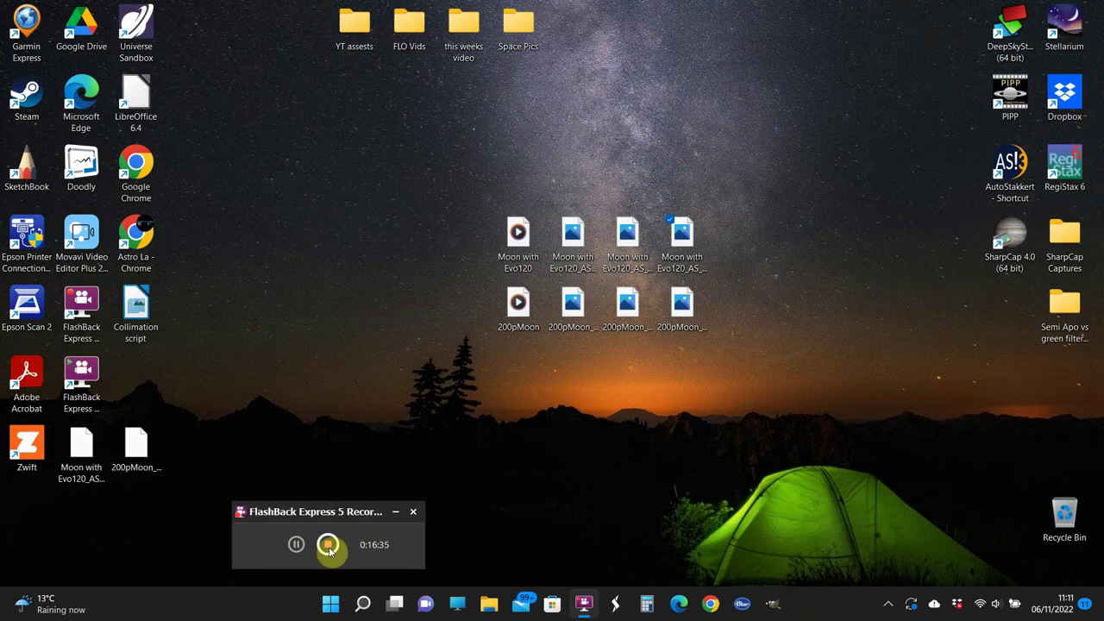